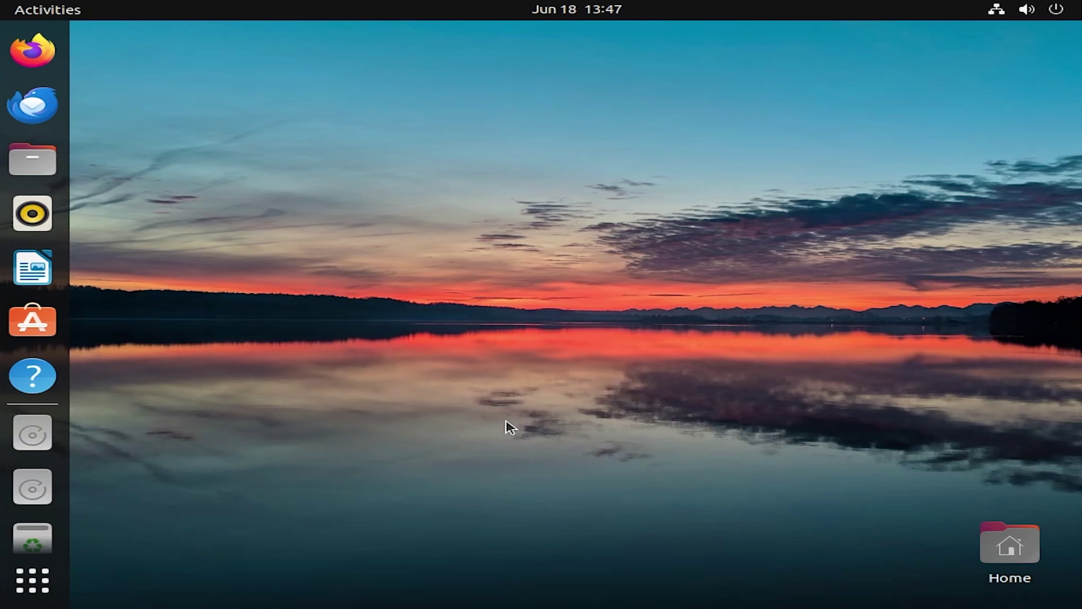
Open a terminal, become root with sudo su -, and check disk usage with df -h
left_click(32, 581)
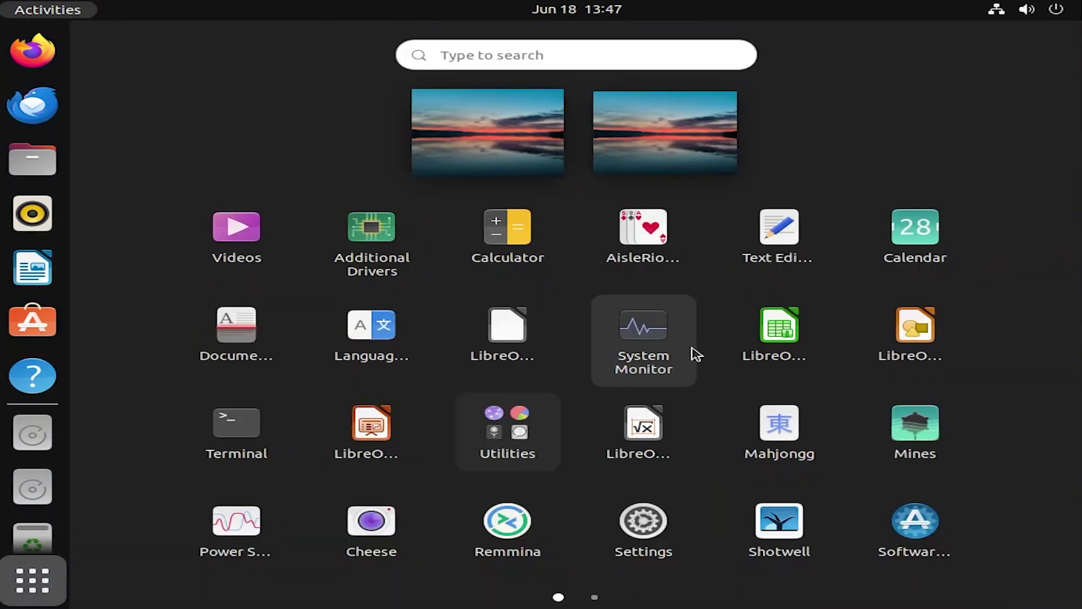
left_click(236, 428)
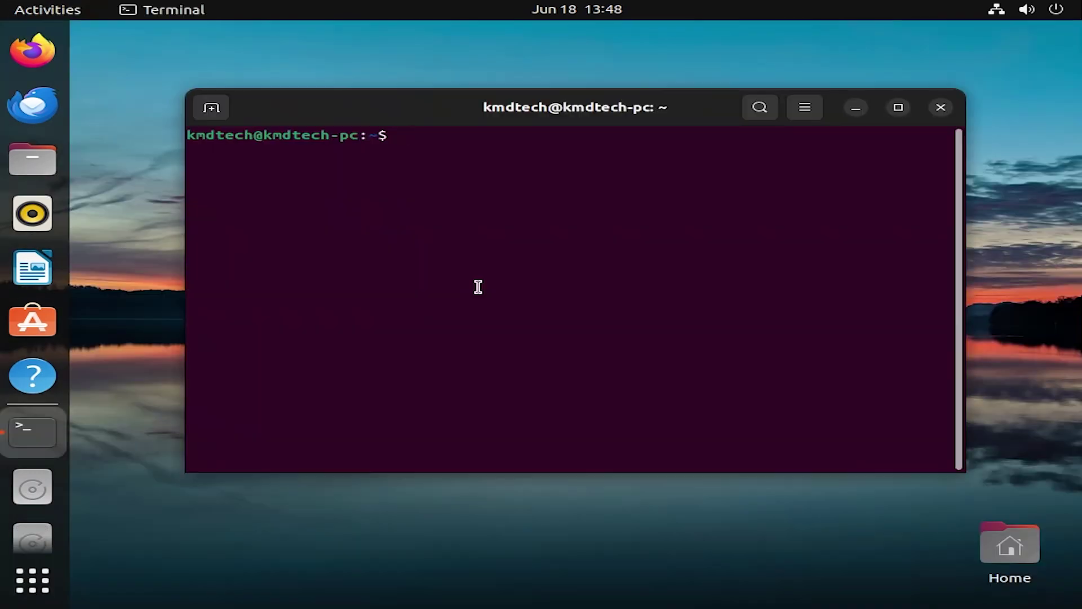
type("sudo su -")
key("Return")
key("Return")
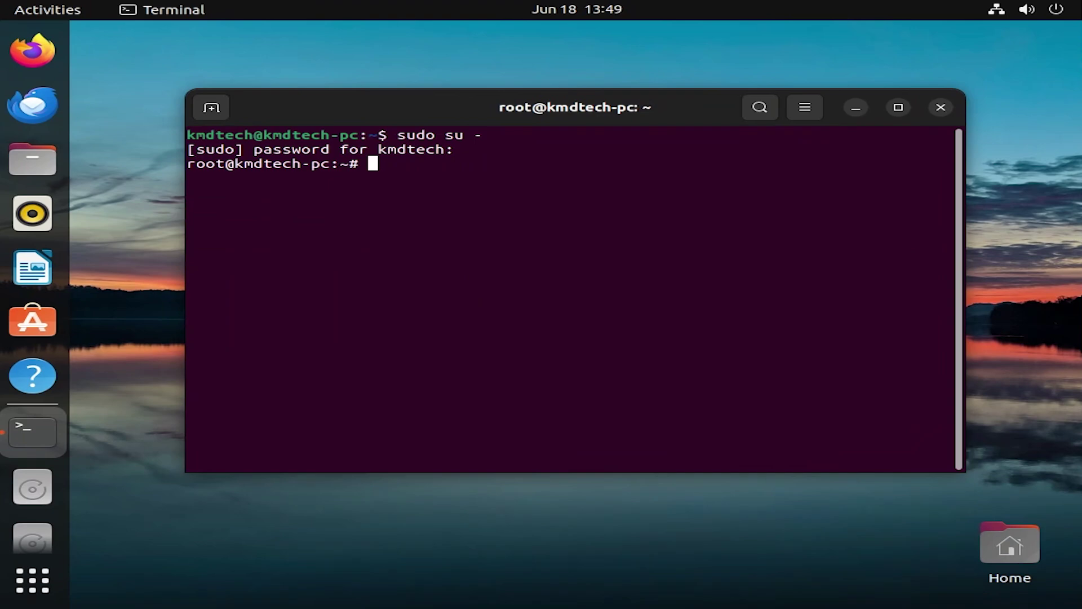
type("df -h")
key("Return")
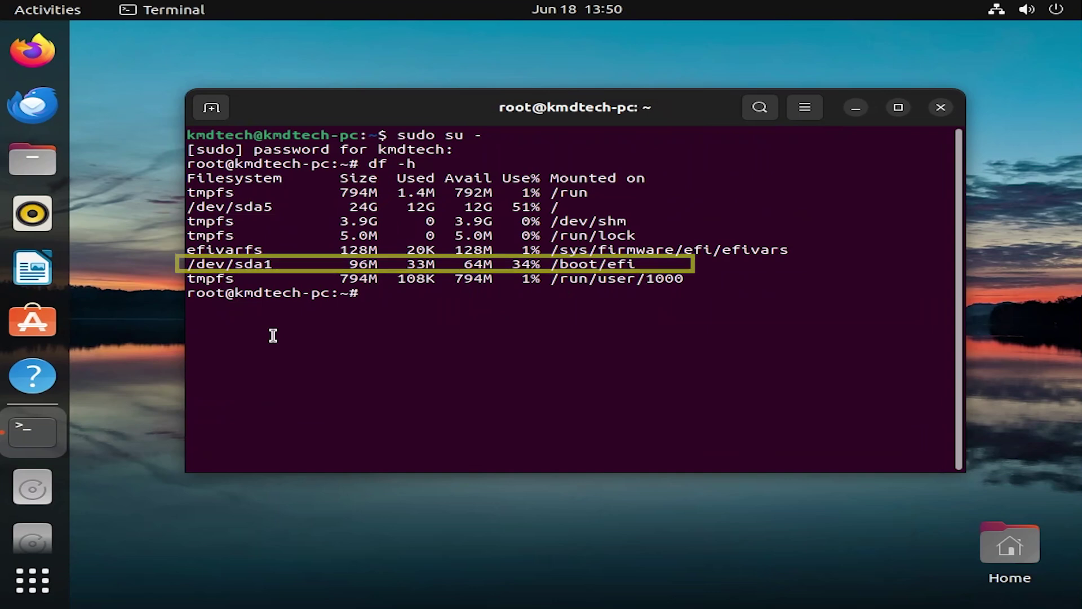
List the contents of /boot/efi and, in detail, its EFI folder
type("cd ")
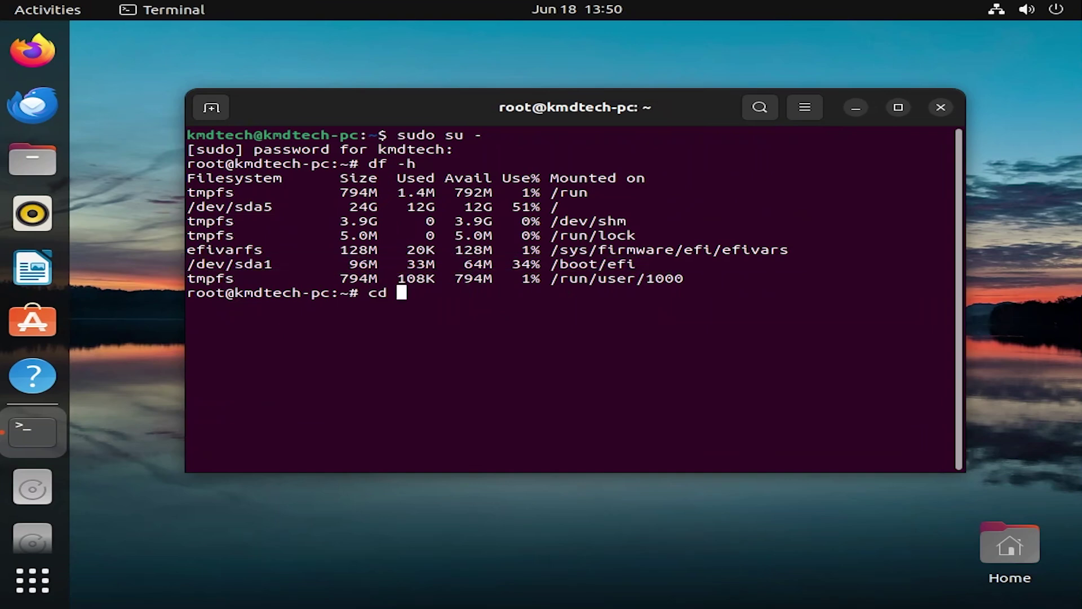
type("/boot/efi")
key("Return")
type("ls")
key("Return")
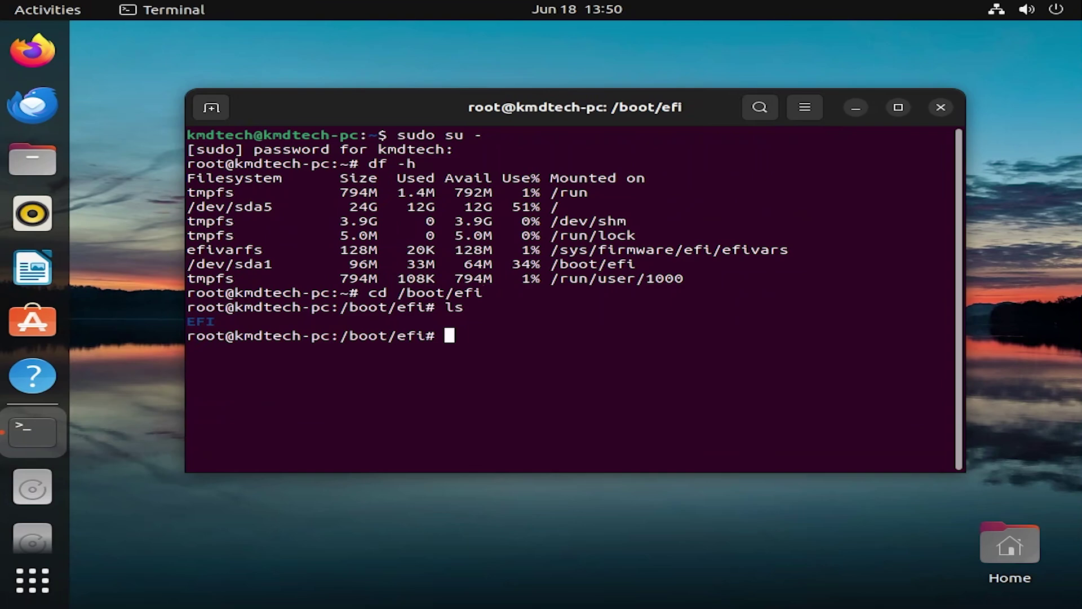
type("cd EFI")
key("Return")
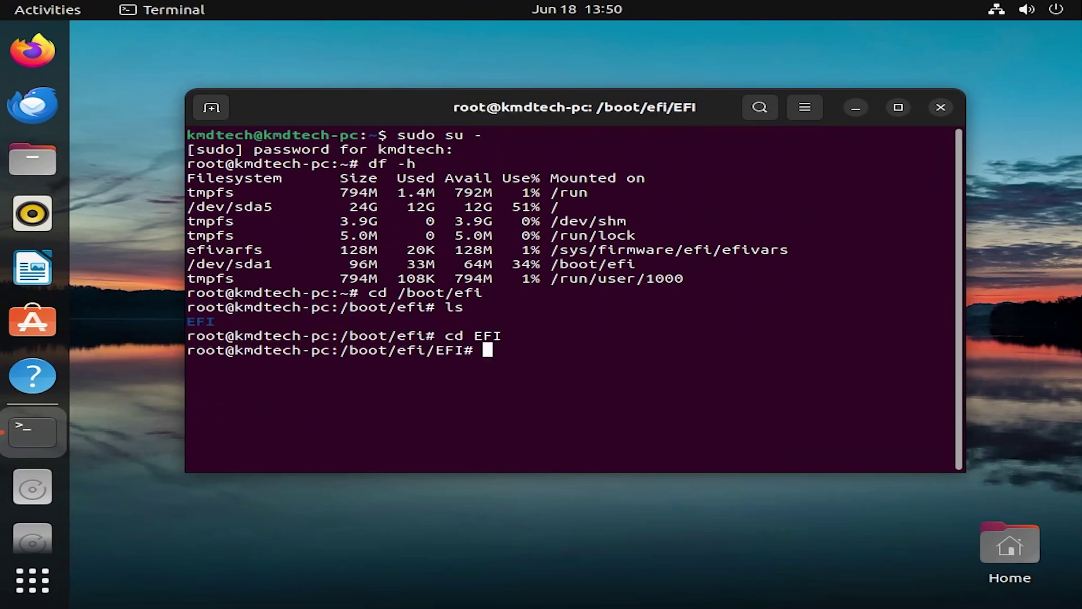
type("ls -al")
key("Return")
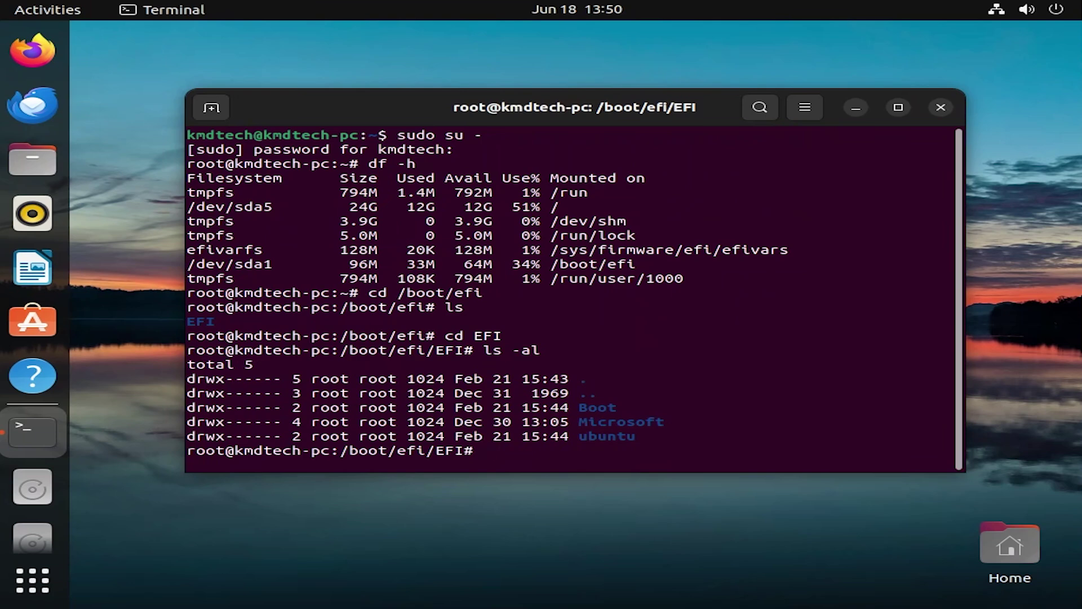
Enter /boot/efi/EFI/ubuntu and list its boot files in detail
type("cd bu")
key("BackSpace")
key("BackSpace")
type("ub")
key("Tab")
key("Return")
type("ls -al")
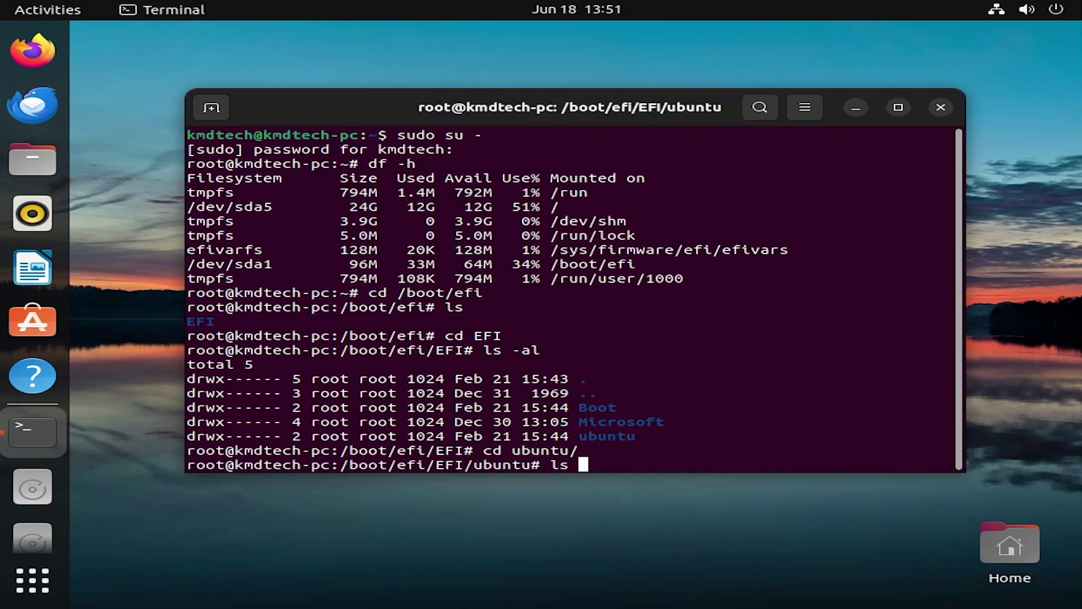
key("Return")
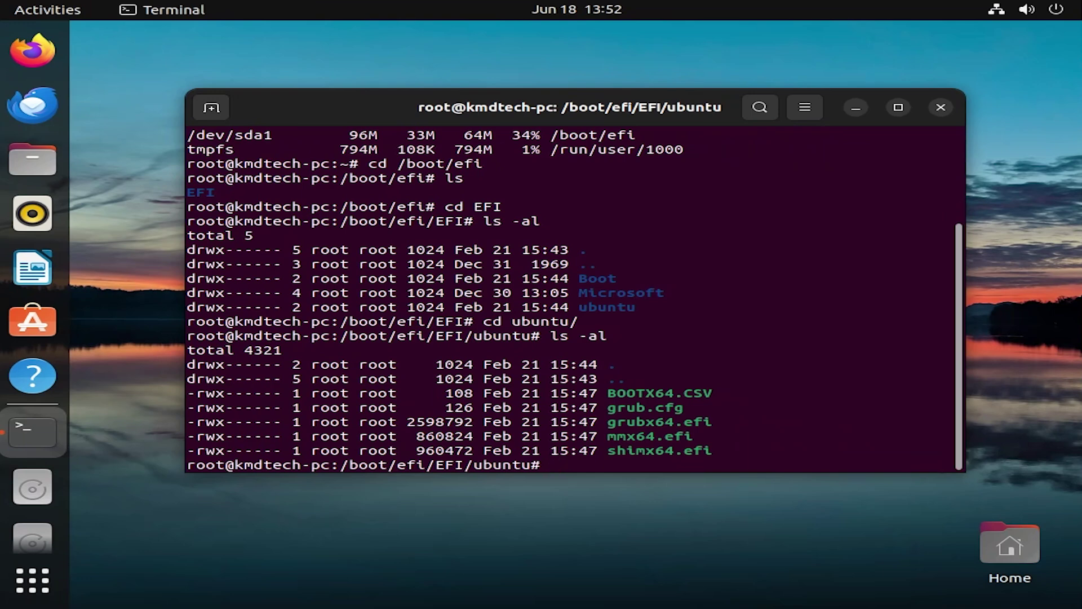
Return to / and run df -h, highlighting the free space figure for /dev/sda5
type("cd /")
key("Return")
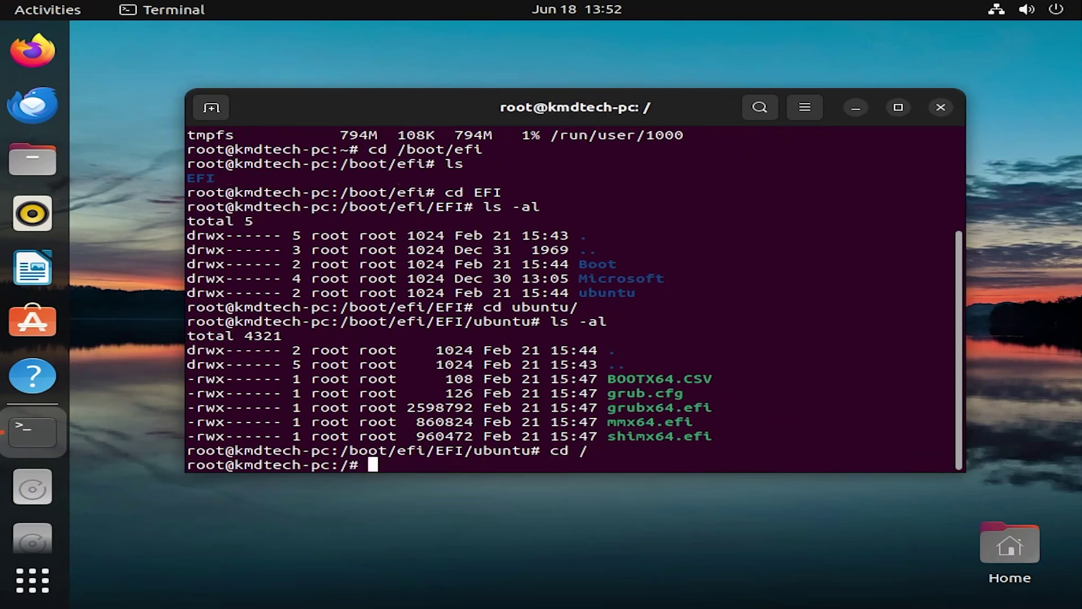
type("df -h")
key("Return")
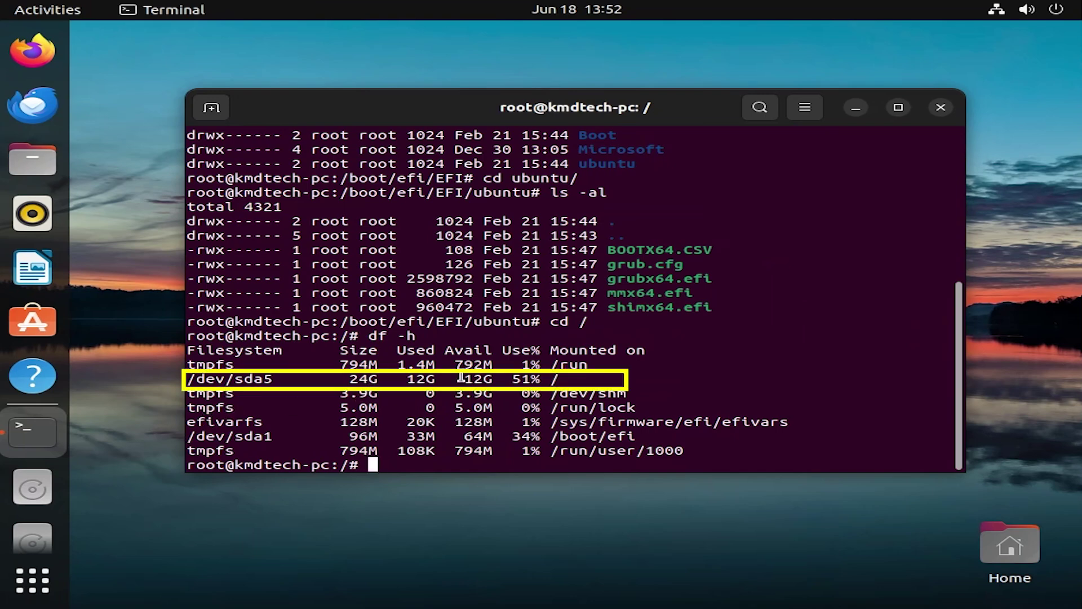
left_click_drag(464, 379, 485, 379)
left_click(491, 380)
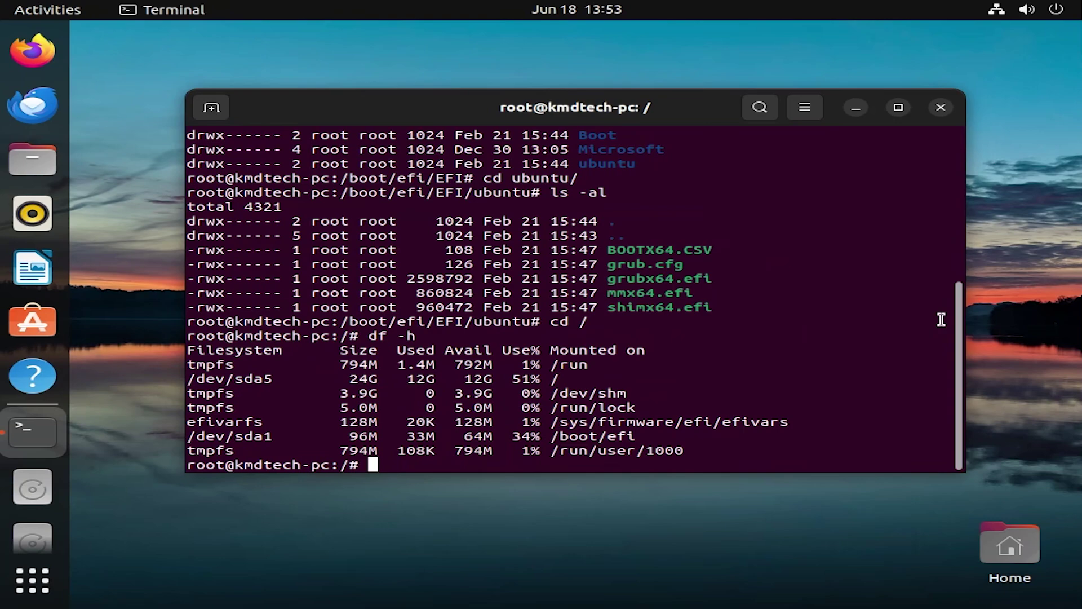
Search Google for 'gparted download' and open the official GParted download page
left_click(32, 51)
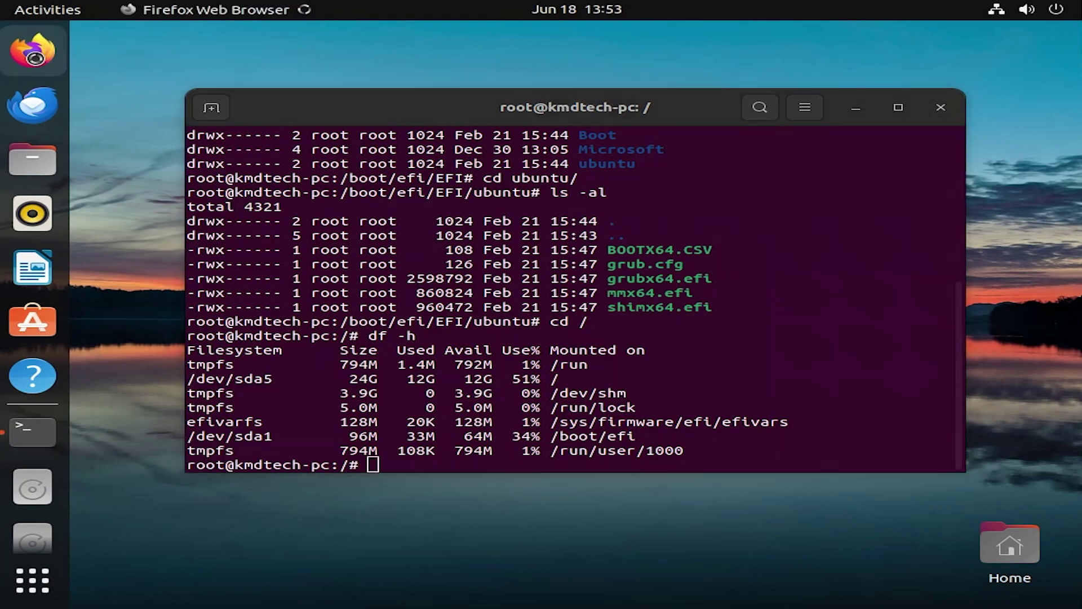
left_click(676, 293)
type("gparted download")
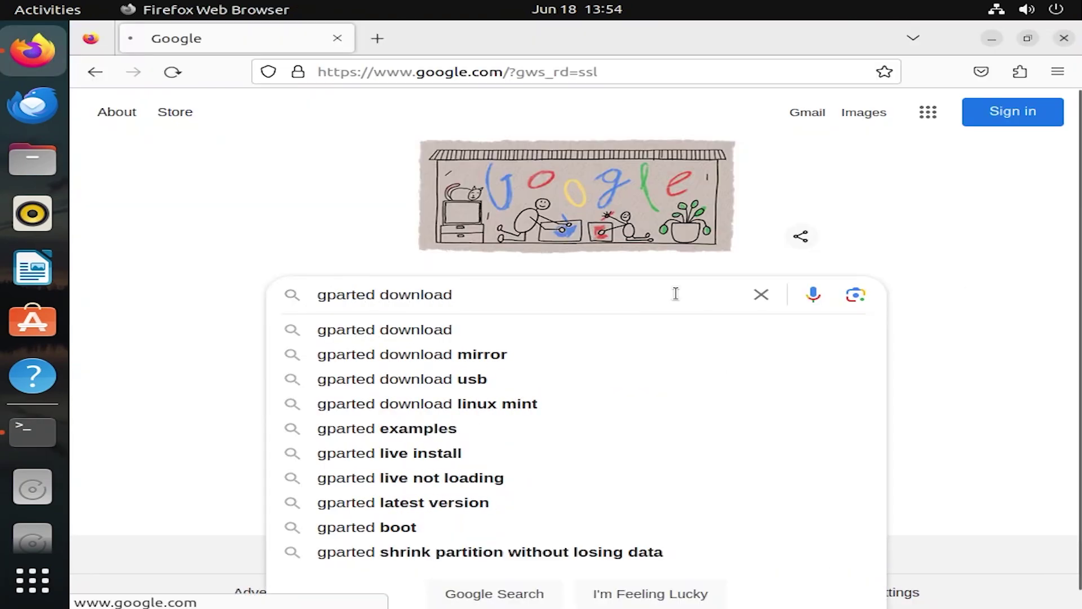
key("Return")
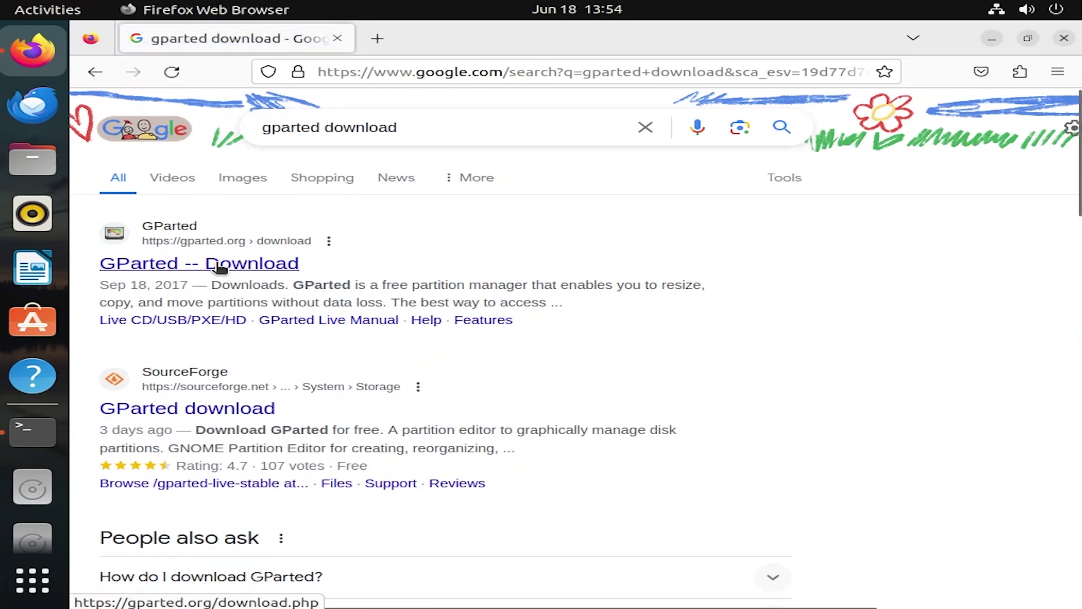
left_click(217, 263)
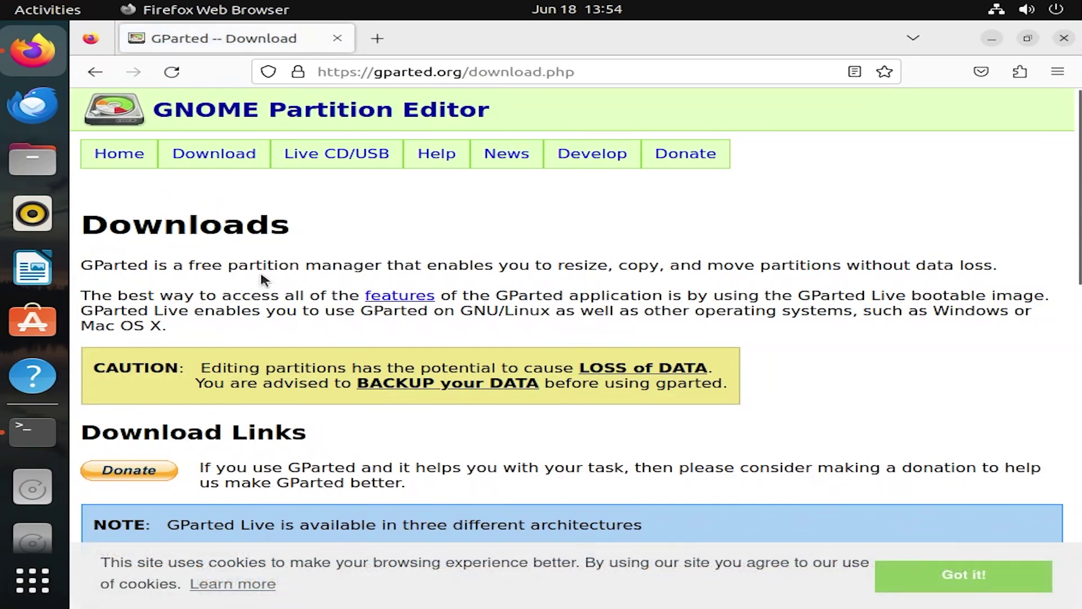
Download gparted-live-1.6.0-3-amd64.iso and show it in the Downloads folder
scroll(262, 271, "down", 2)
scroll(265, 272, "down", 7)
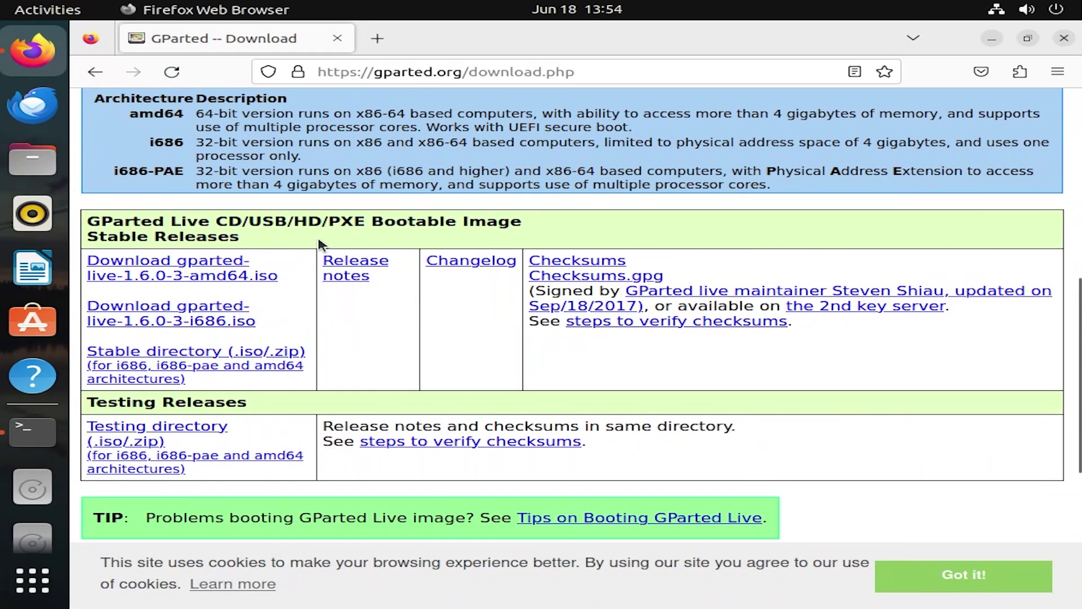
left_click(224, 278)
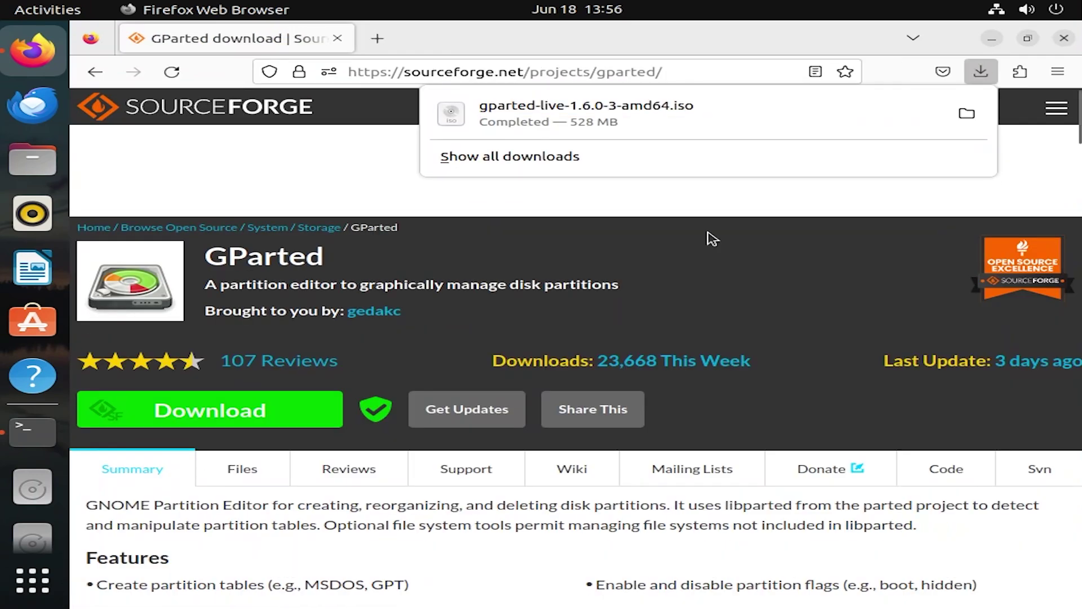
left_click(967, 113)
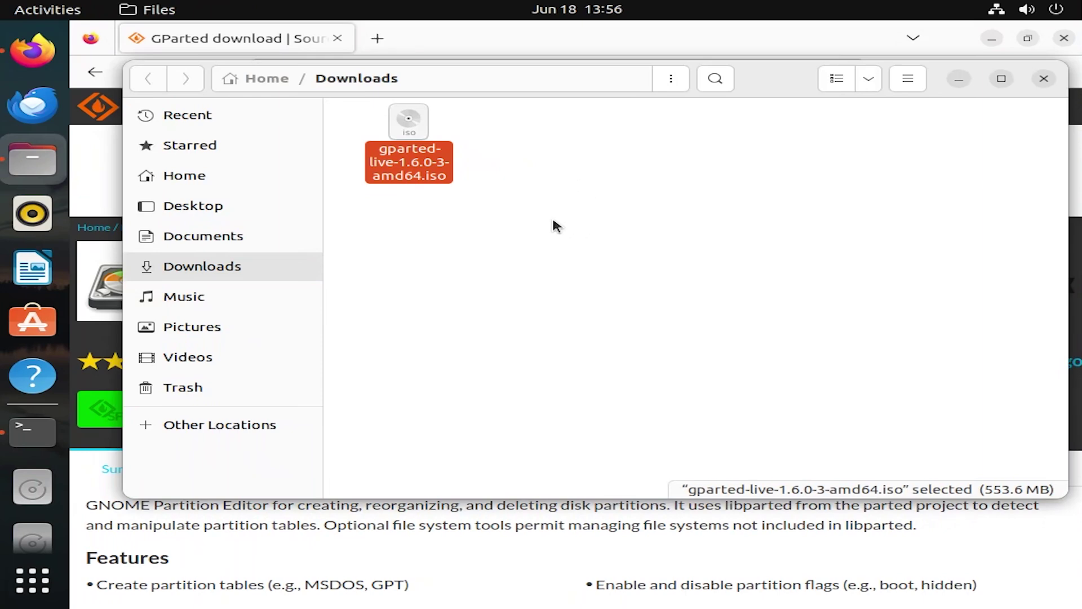
Mount the selected GParted Live ISO with Disk Image Mounter
key("Return")
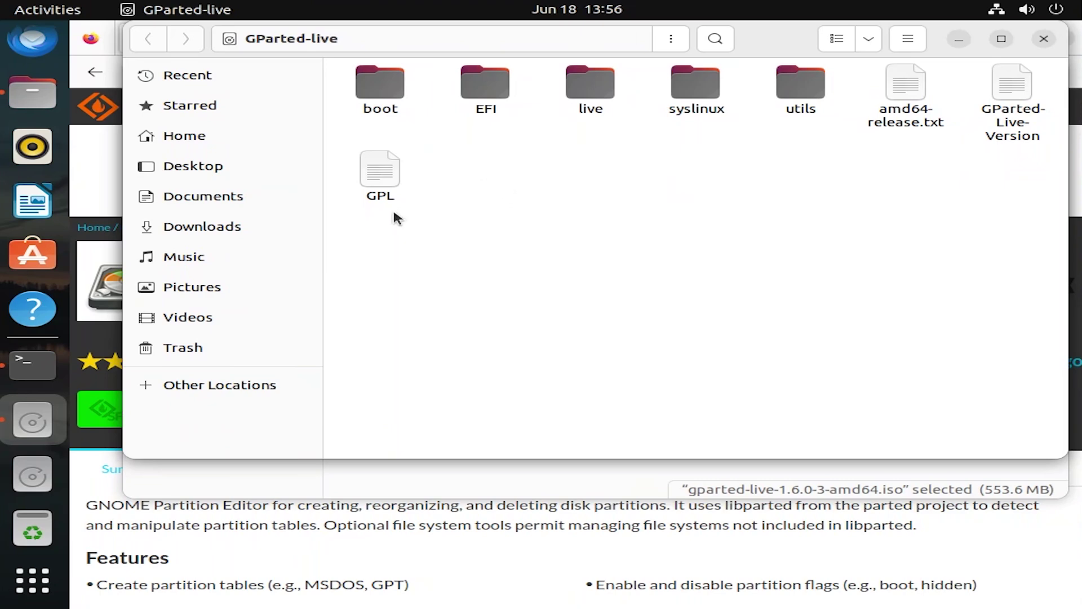
Recheck disk usage with df -h and unmount /dev/sdb1
left_click(29, 368)
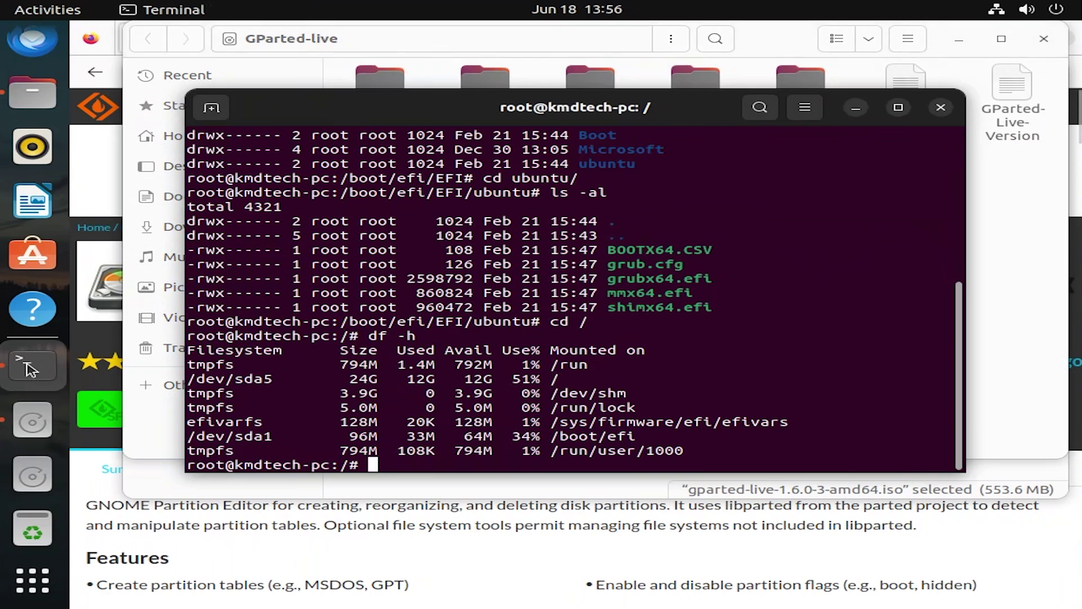
key("Up")
key("Return")
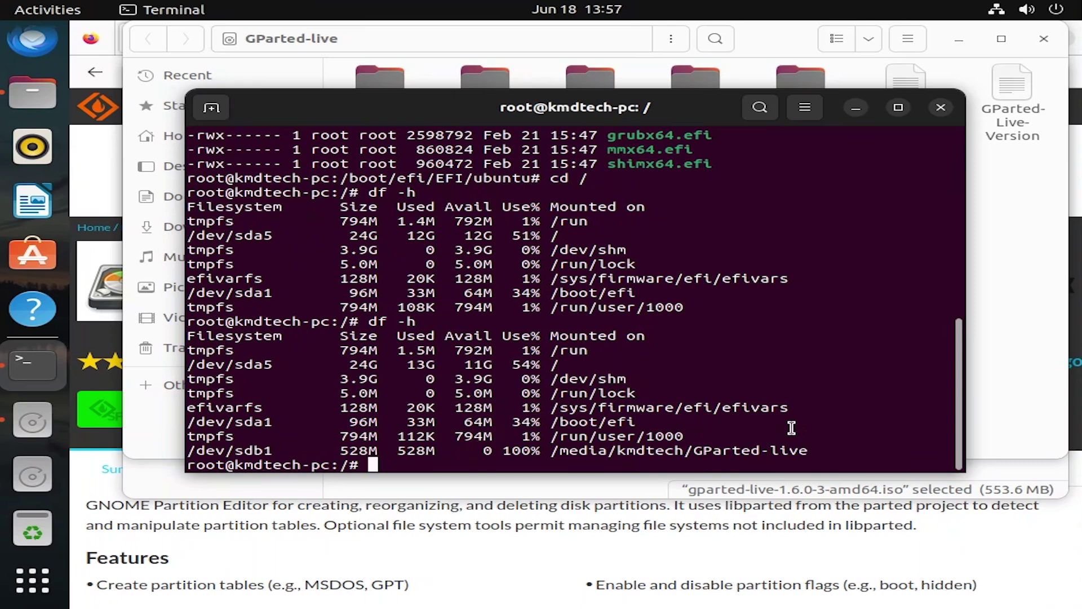
type("umount /dev/sdb1")
key("Return")
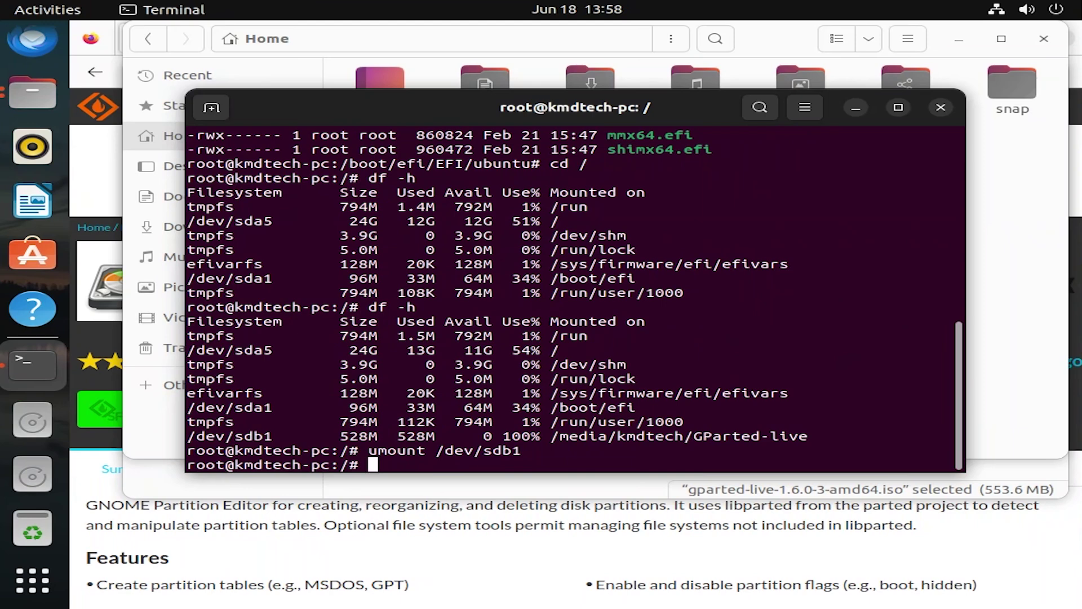
Change into the user's Downloads folder and list its files
type("cd /home")
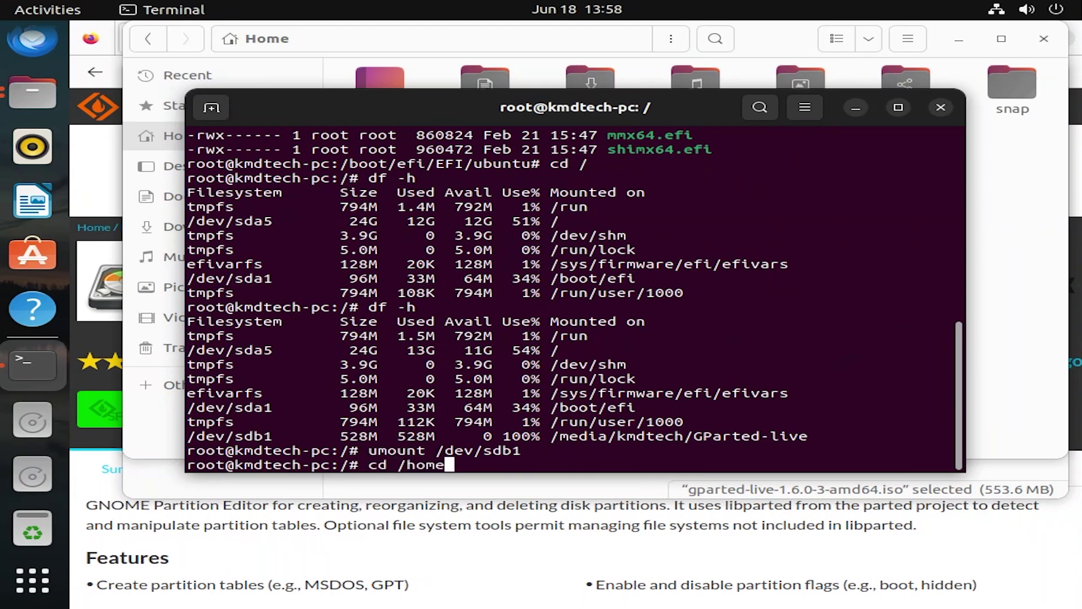
type("/kmdtech/Do")
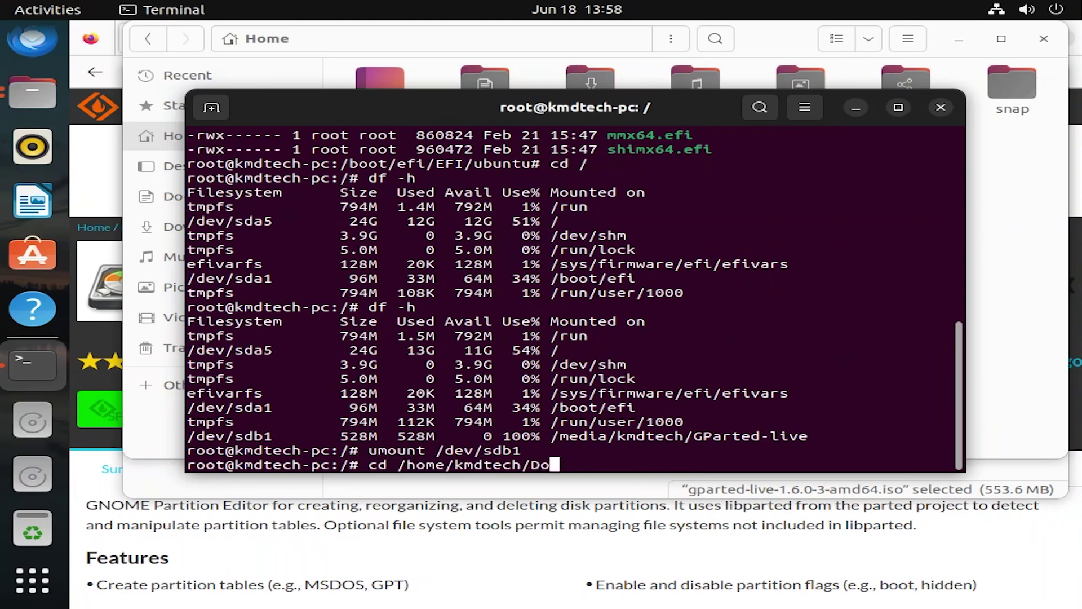
type("w")
key("Tab")
key("Return")
type("ls")
key("Return")
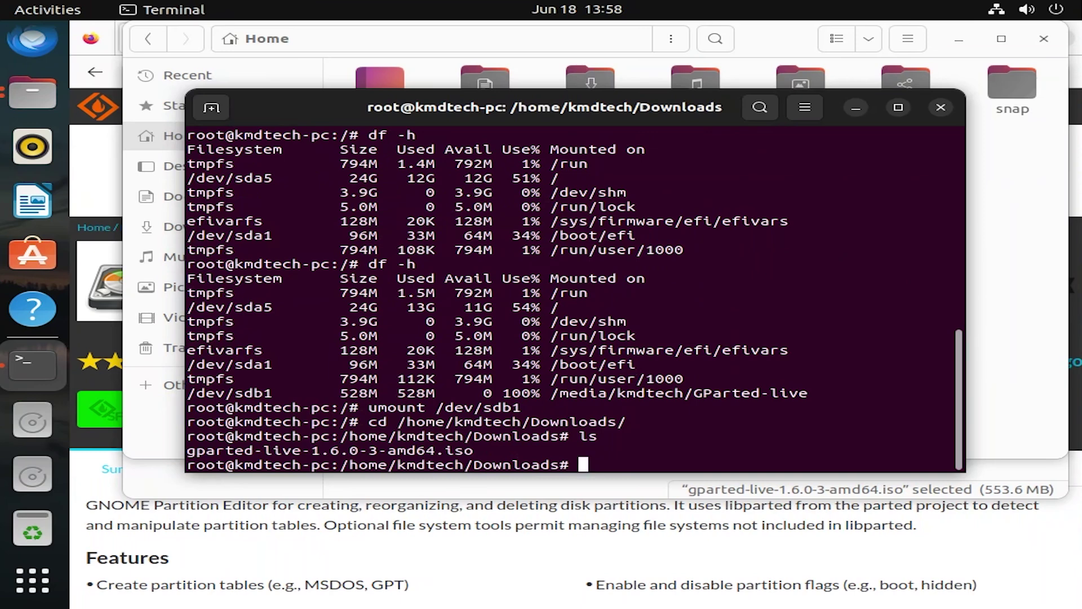
Write gparted-live-1.6.0-3-amd64.iso to /dev/sdb using dd bs=4M conv=fdatasync
type("dd")
type(" bs=4")
type("M if=")
type("/home")
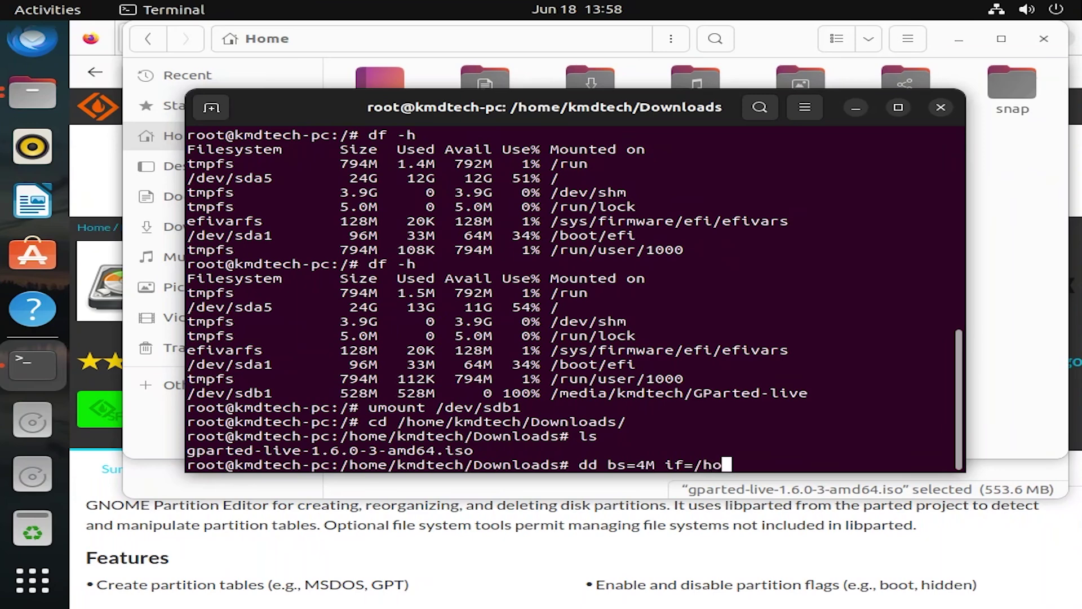
type("/kmdtech/")
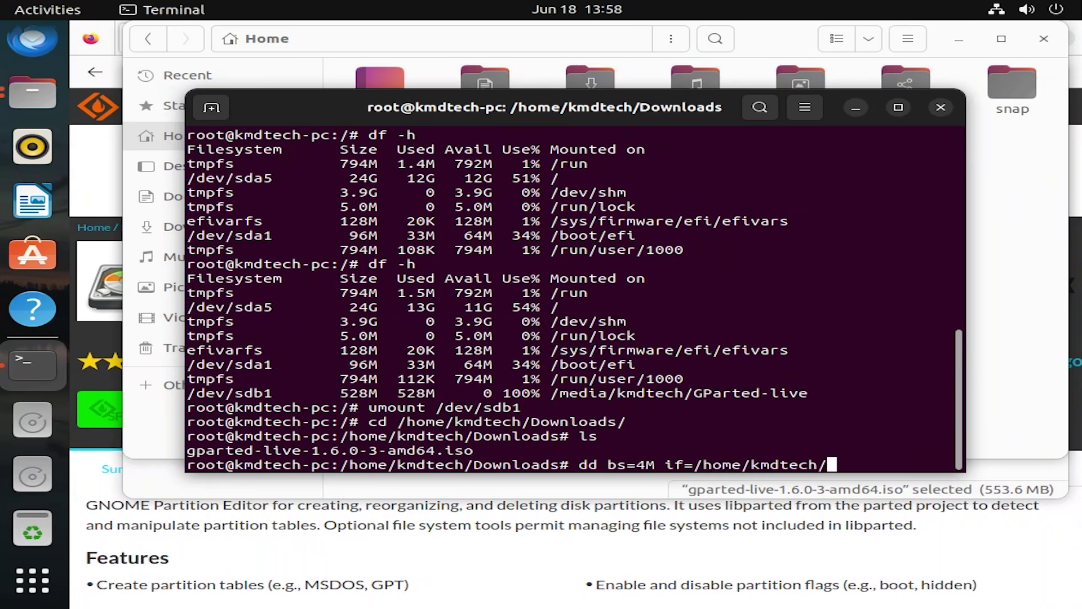
type("Dow")
key("Tab")
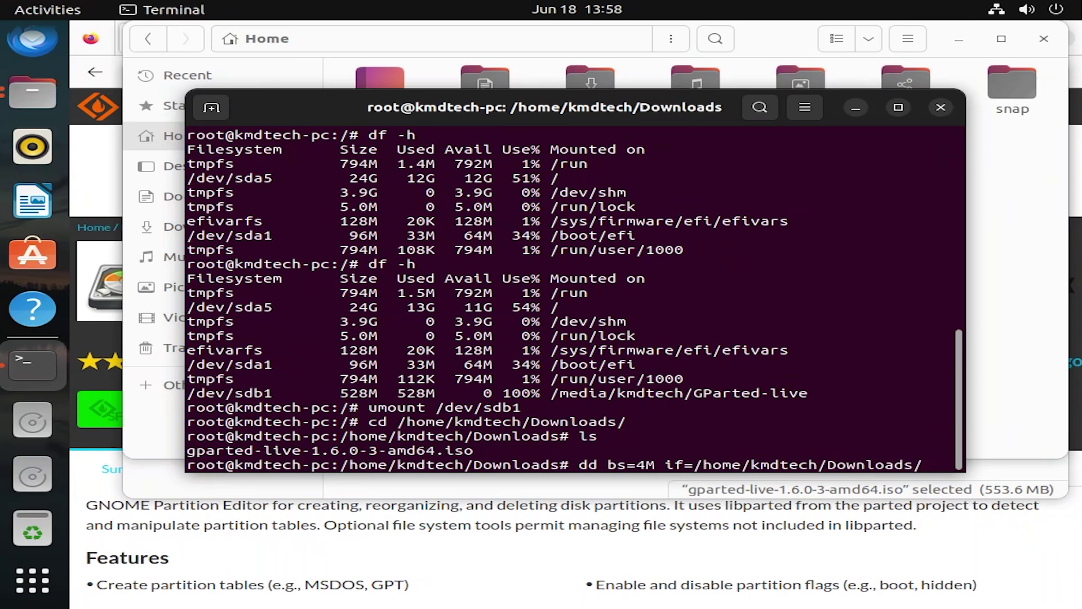
type("gpa")
key("Tab")
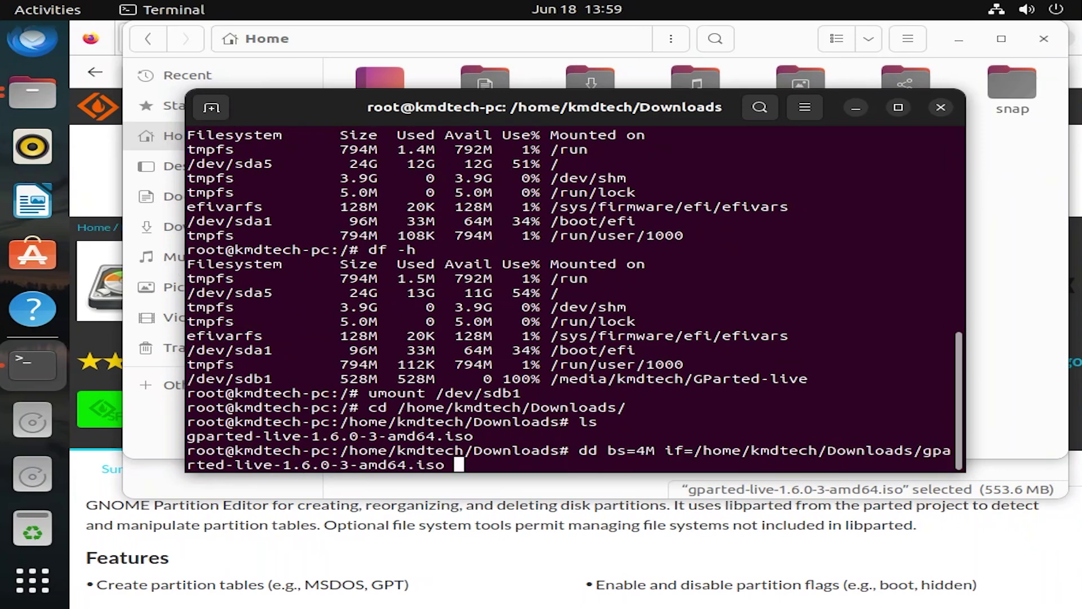
type("of=/dev/sdb")
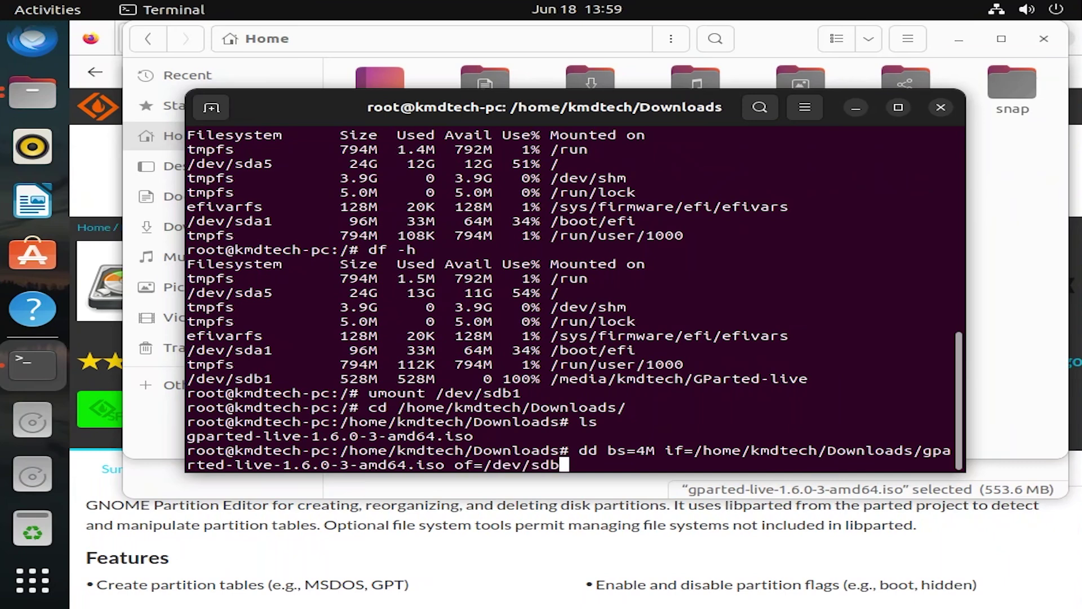
type(" conv=fdatasync")
key("Return")
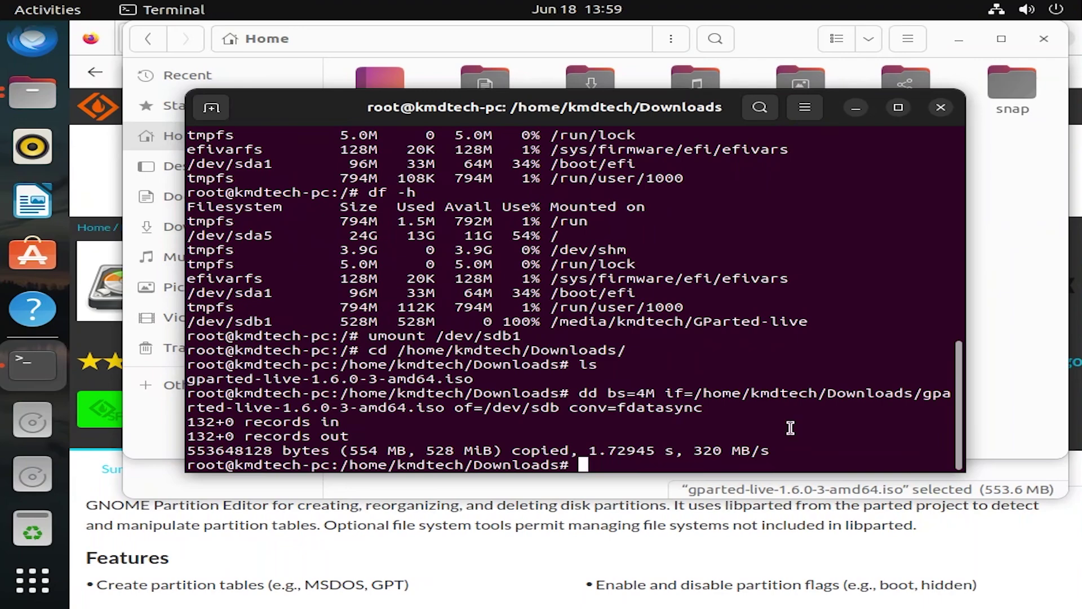
Restart the computer and boot GParted Live with default settings and US English
left_click(1055, 9)
left_click(857, 205)
left_click(883, 245)
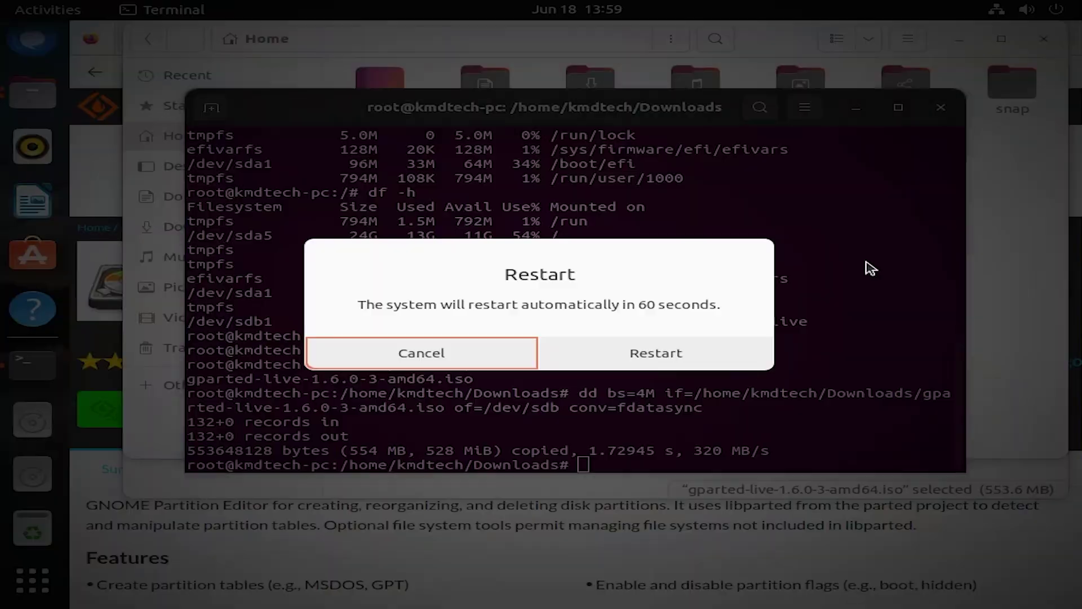
left_click(644, 358)
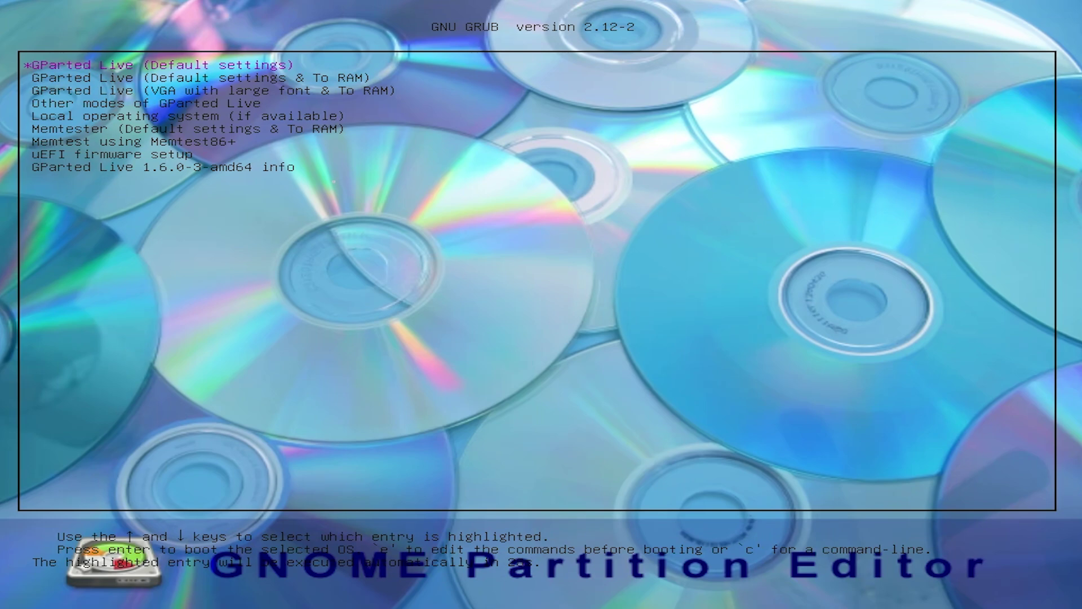
key("Return")
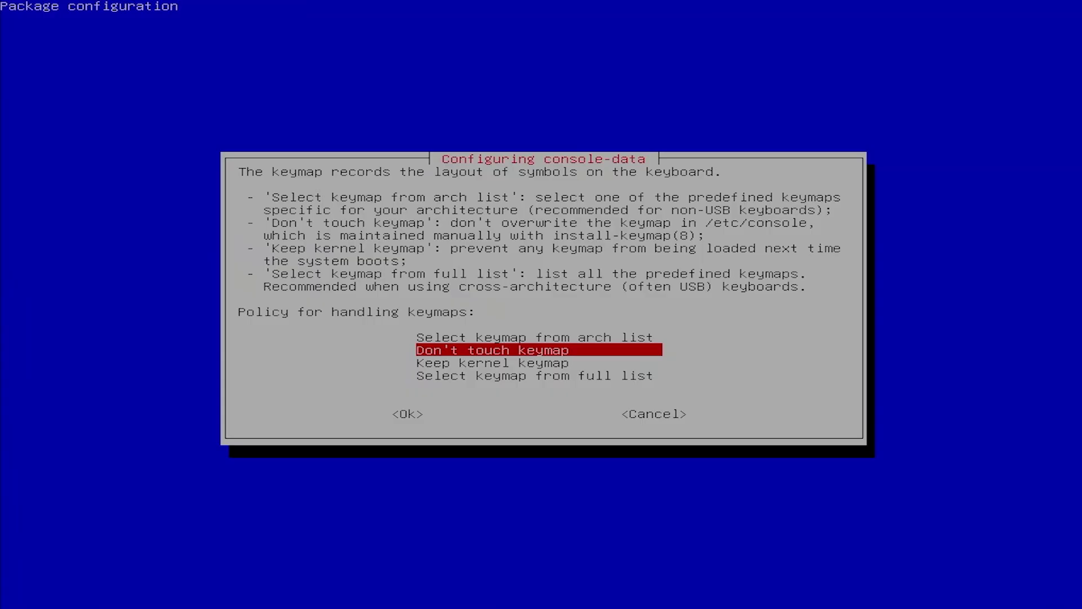
key("Return")
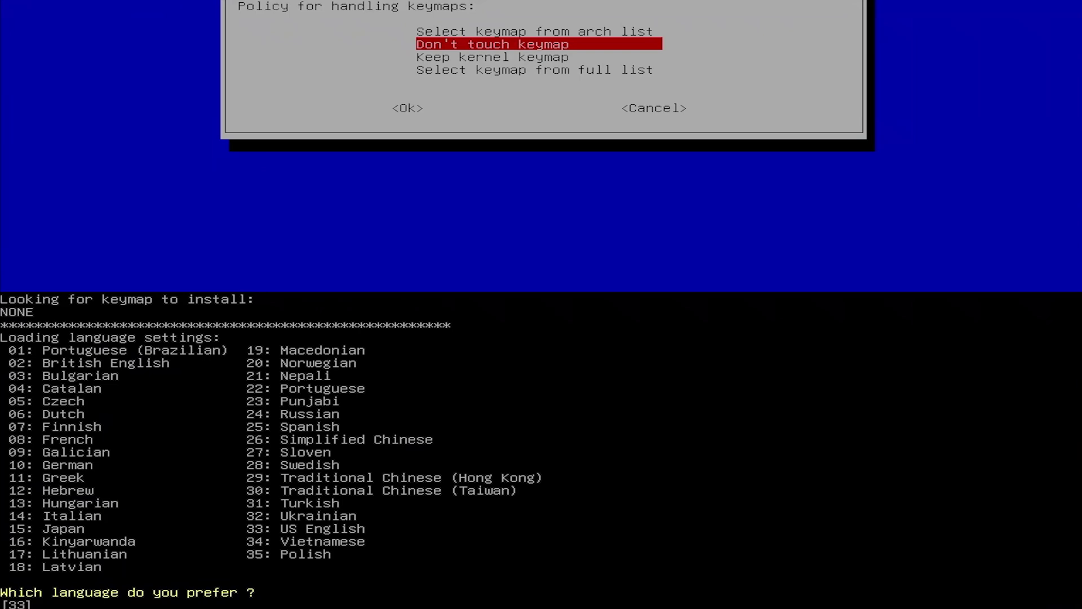
key("Return")
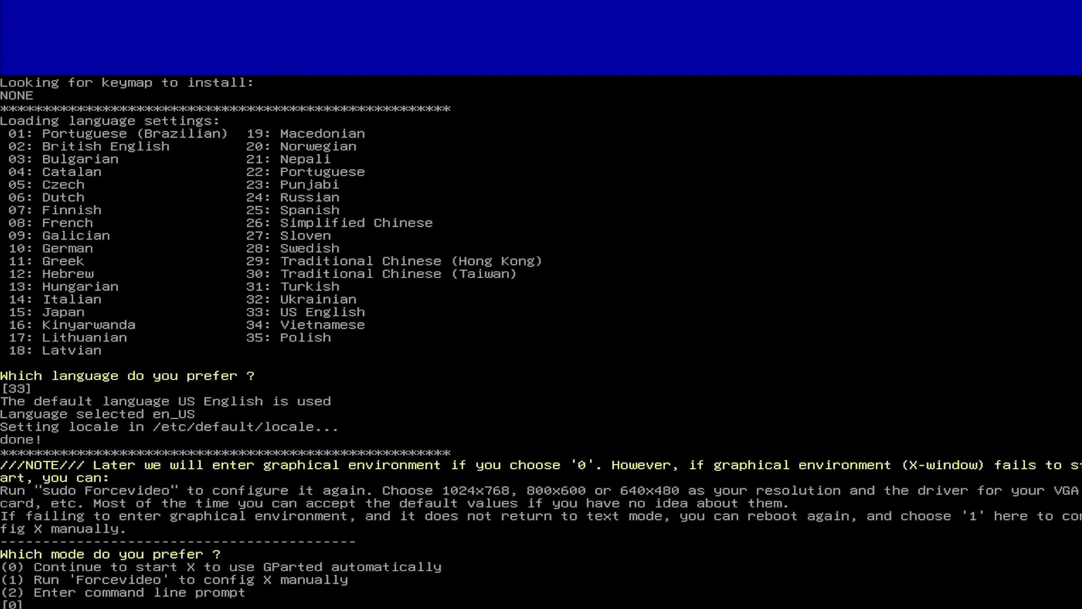
key("Return")
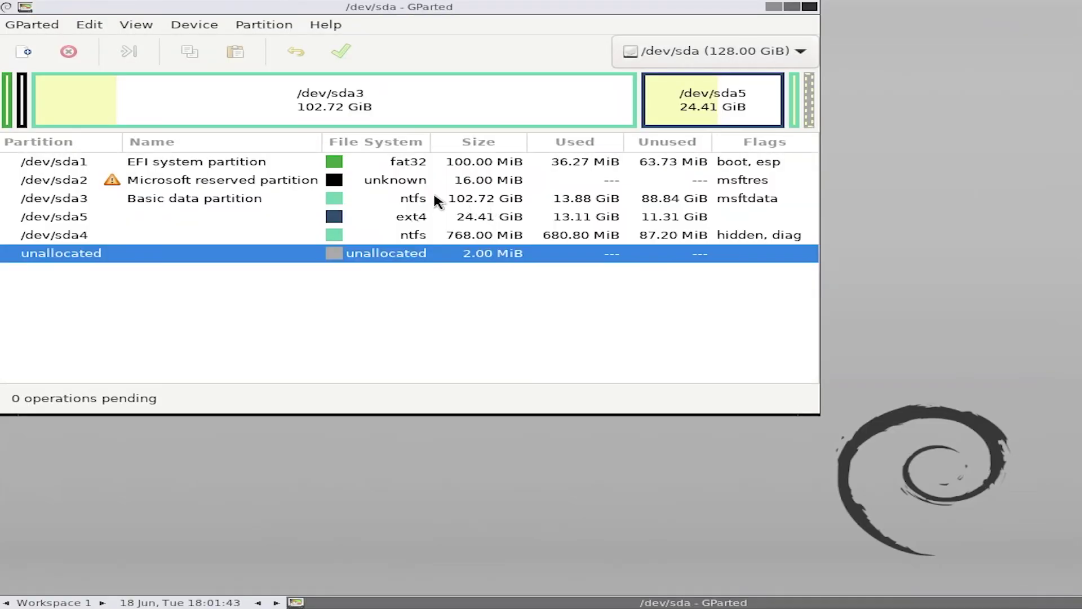
Resize /dev/sda5 to leave 200 MiB of free space following it
left_click(213, 222)
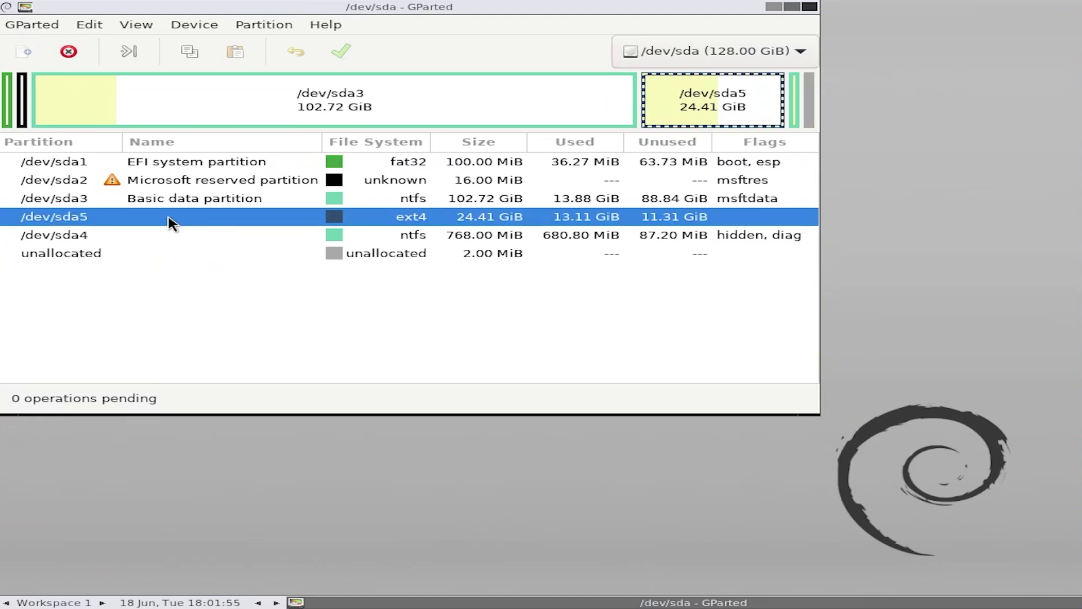
right_click(168, 217)
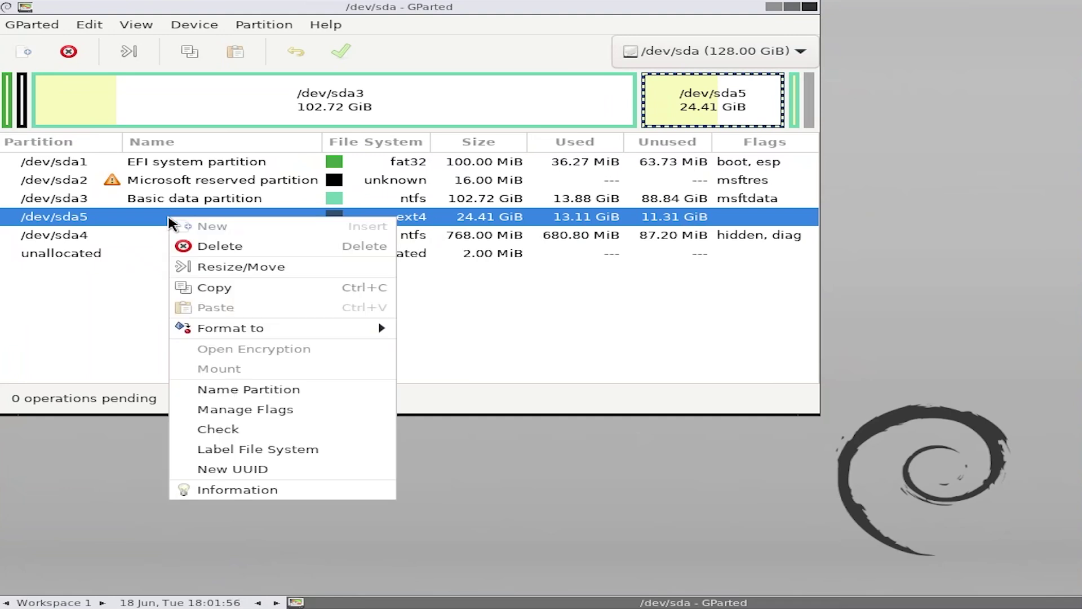
left_click(265, 269)
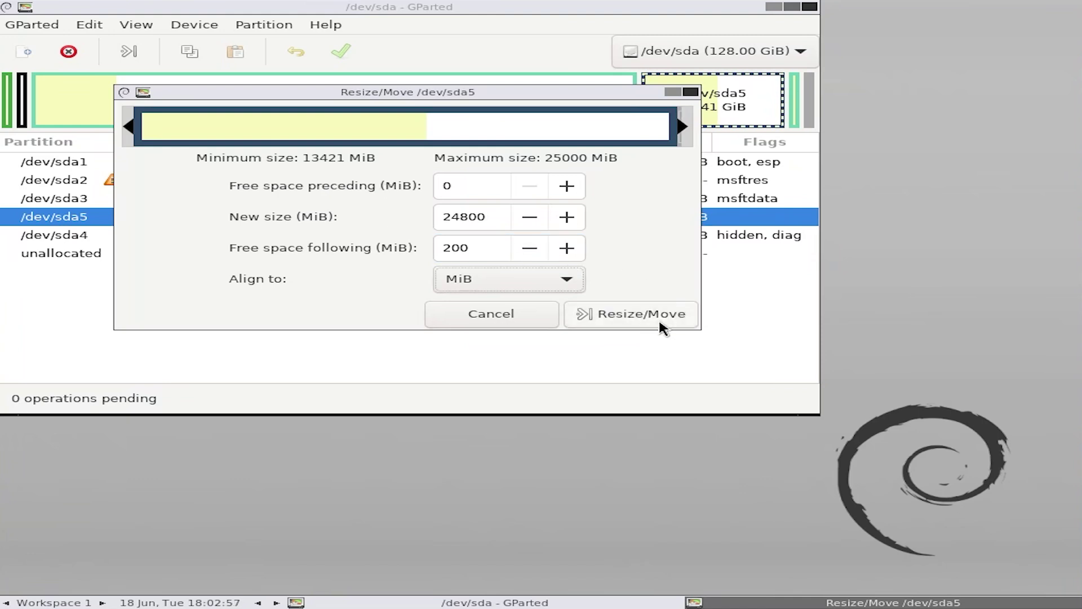
left_click(657, 315)
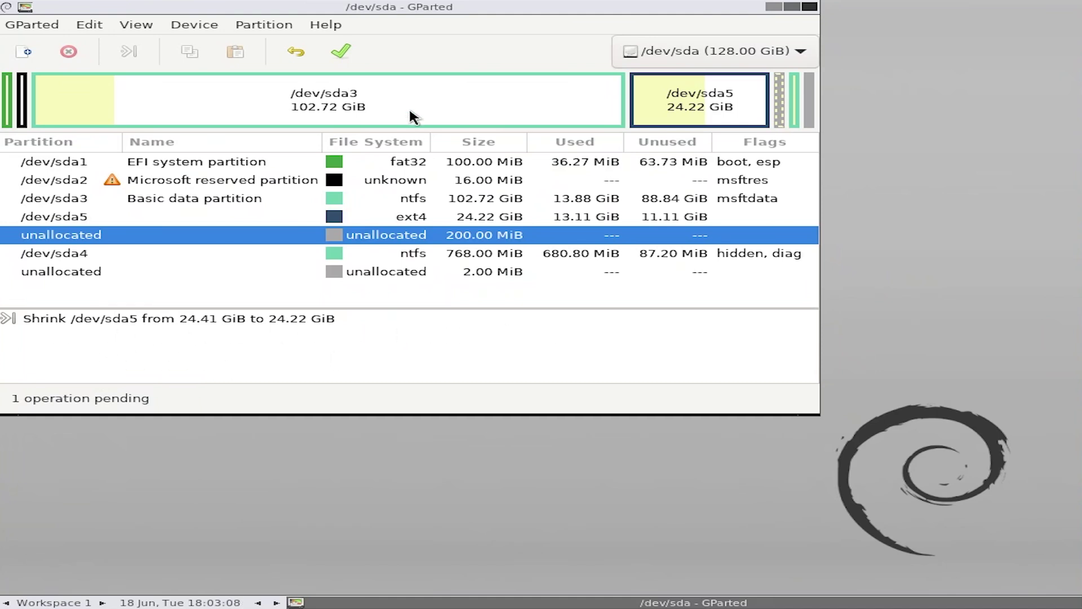
Apply the pending shrink, review the operation details, and close GParted
left_click(338, 53)
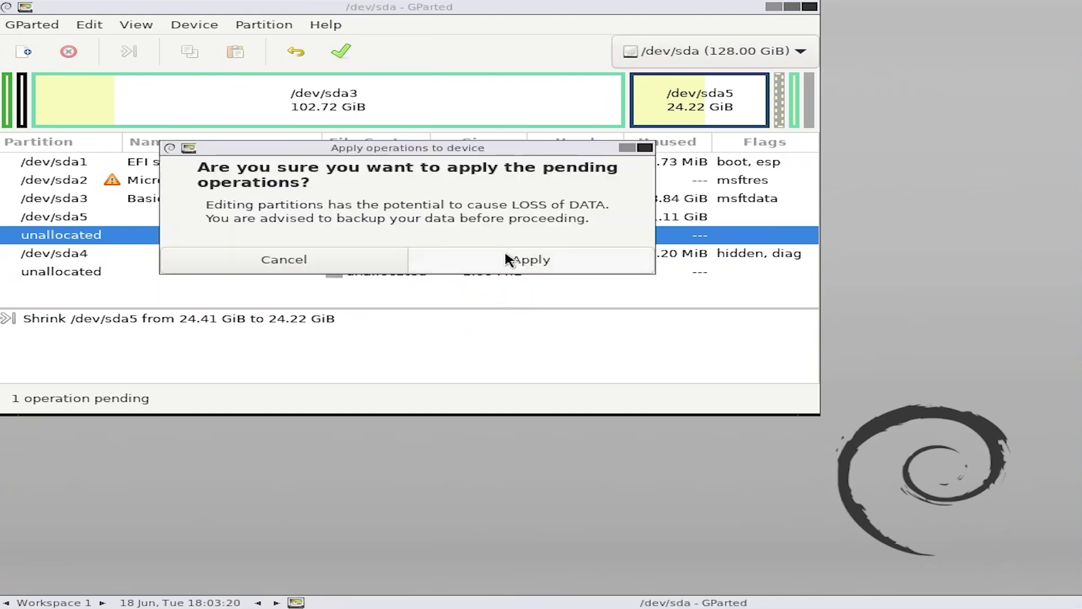
left_click(505, 254)
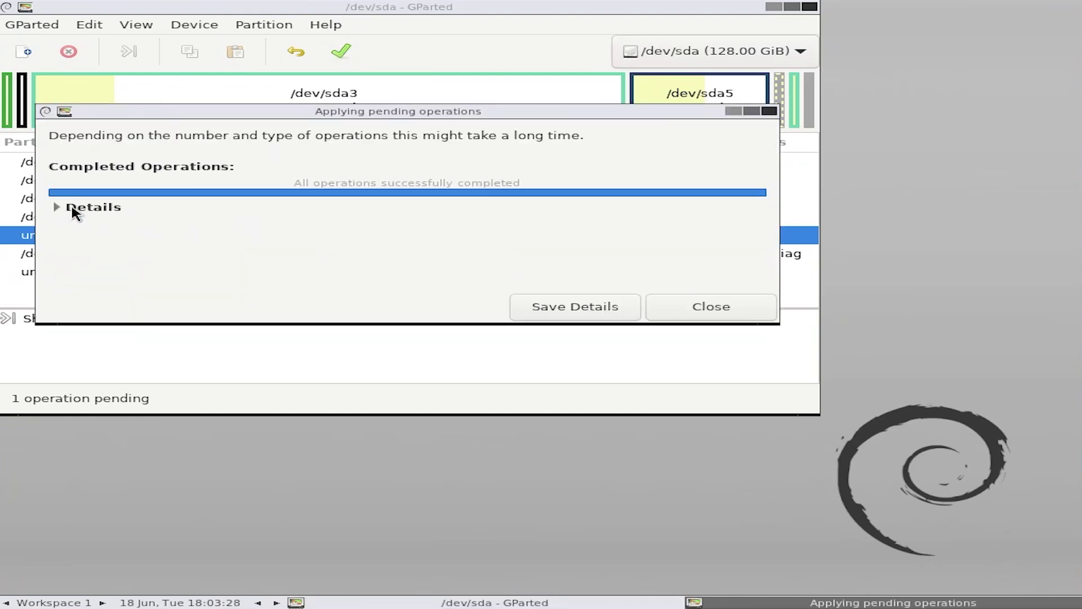
left_click(73, 212)
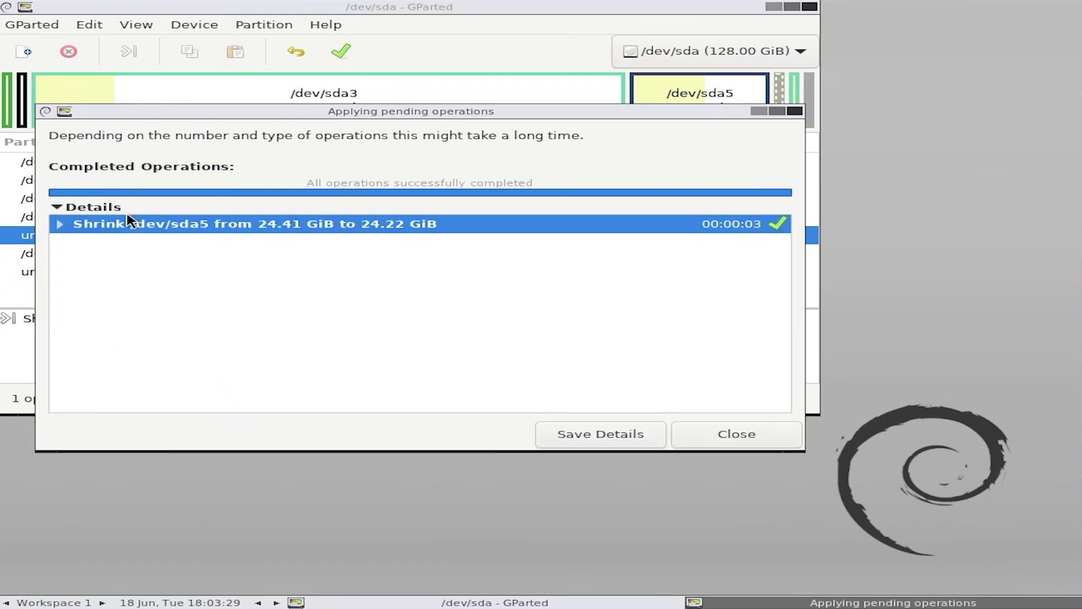
left_click(59, 226)
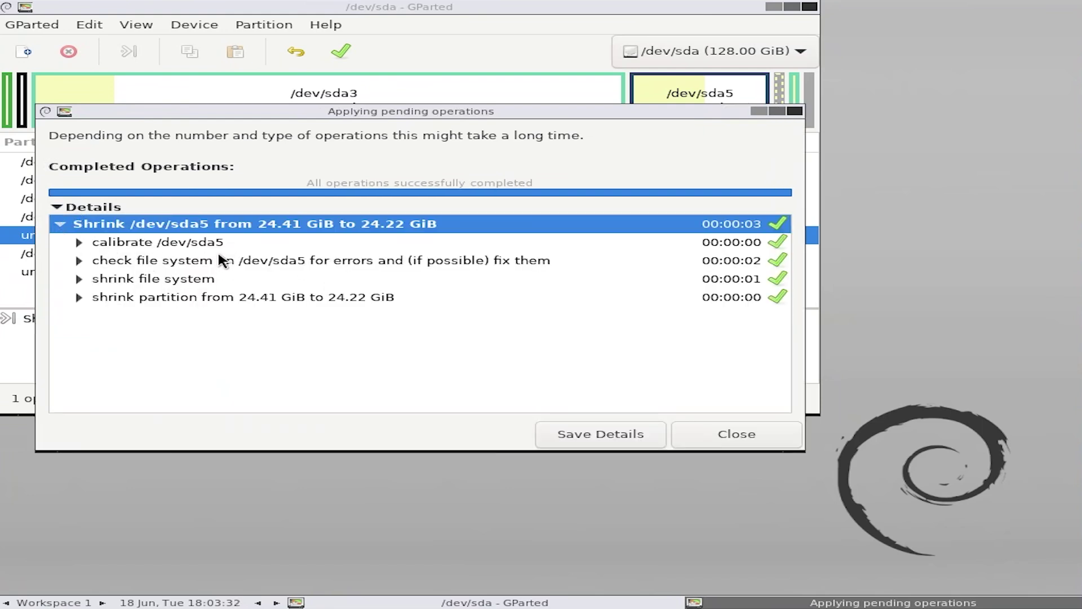
left_click(737, 435)
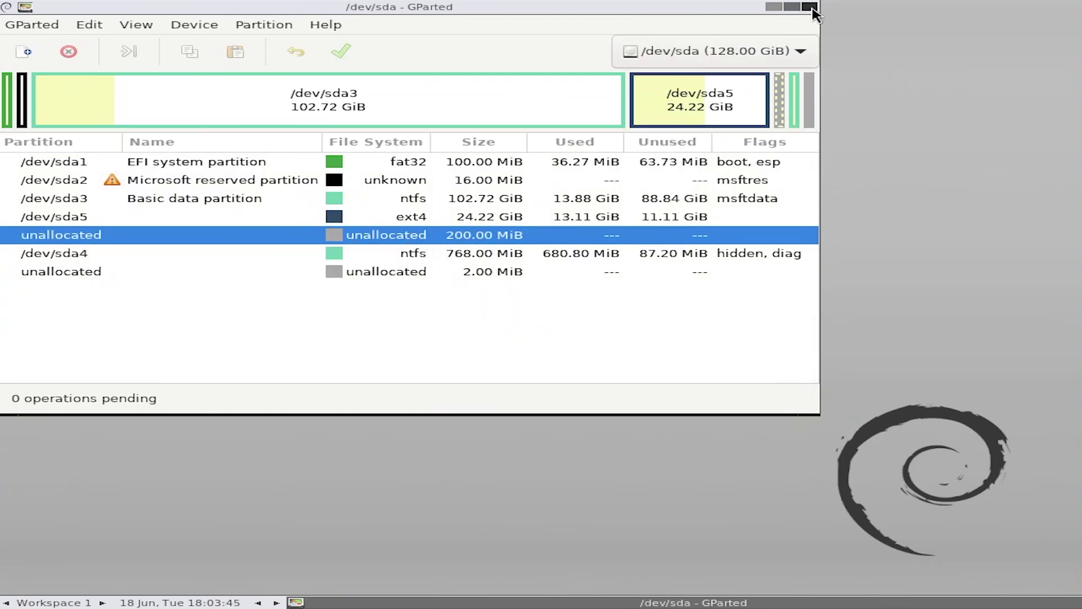
left_click(810, 6)
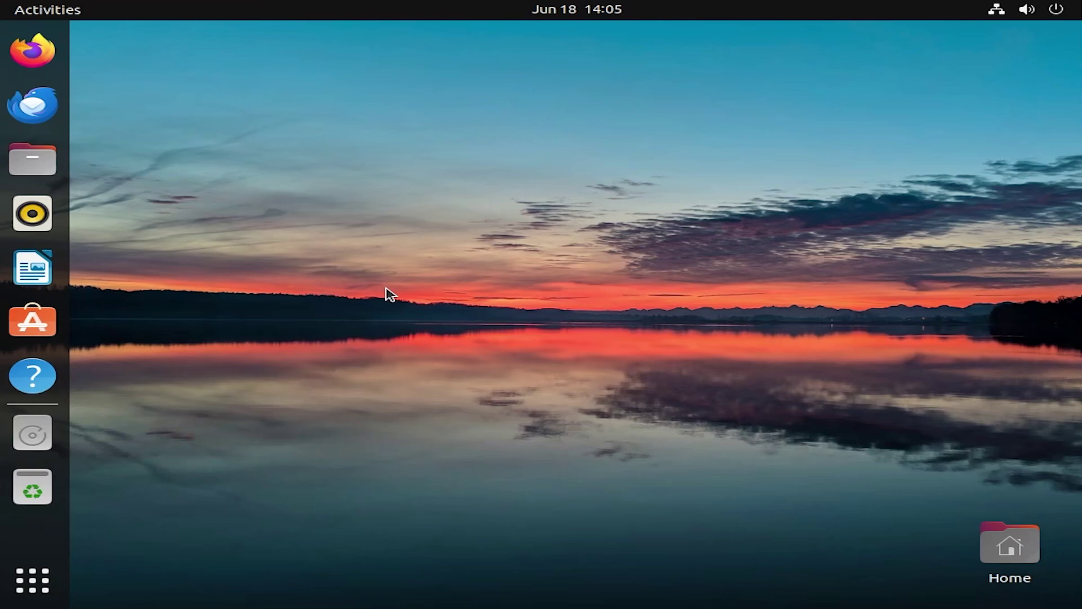
Launch Terminal from the applications list and become root with sudo su - and the password
left_click(55, 585)
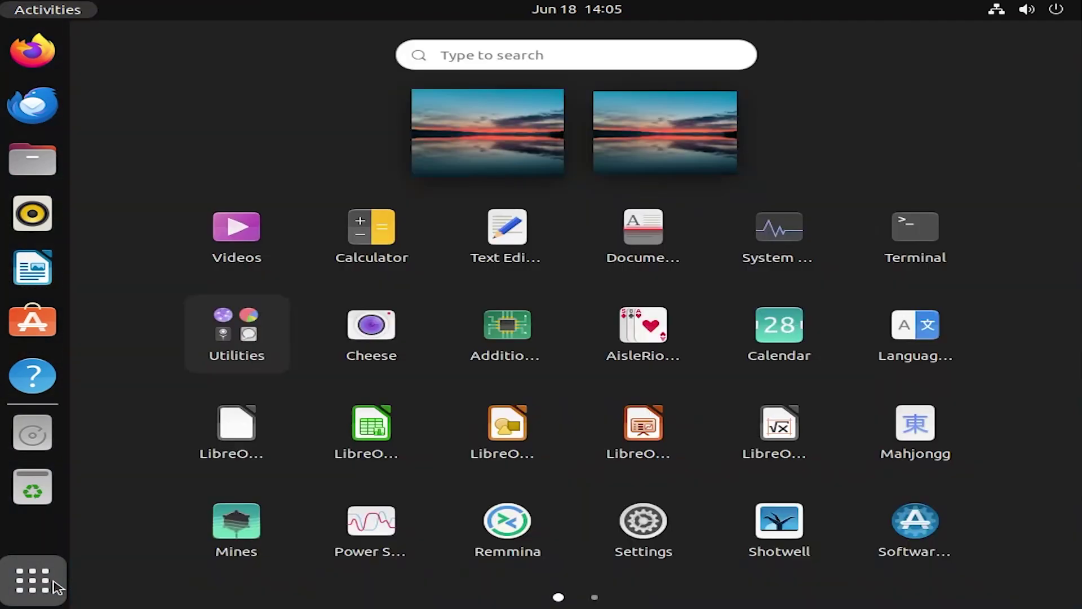
left_click(927, 245)
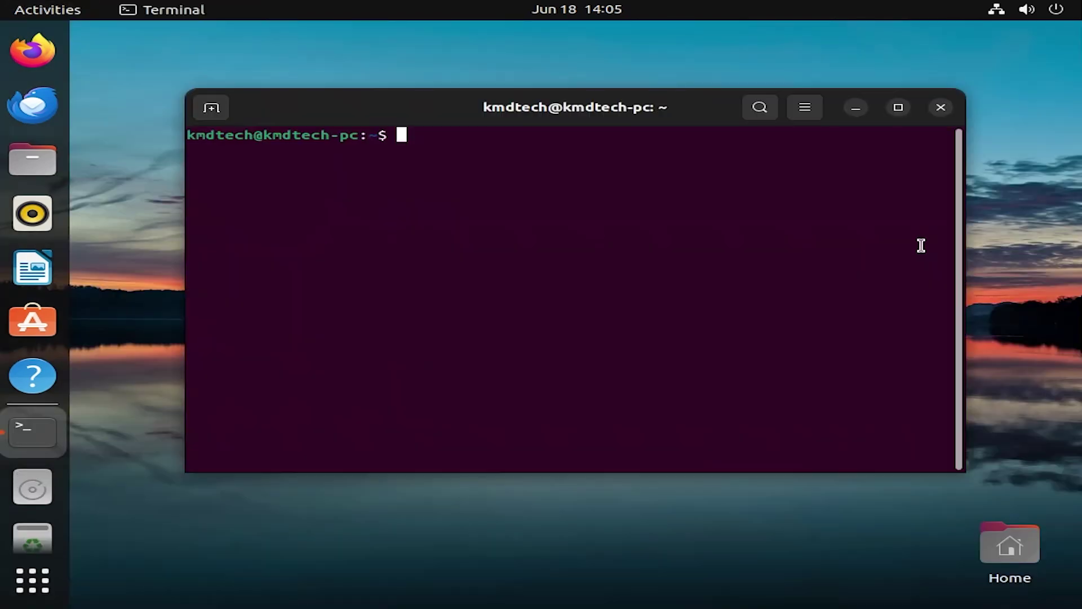
type("sudo su -")
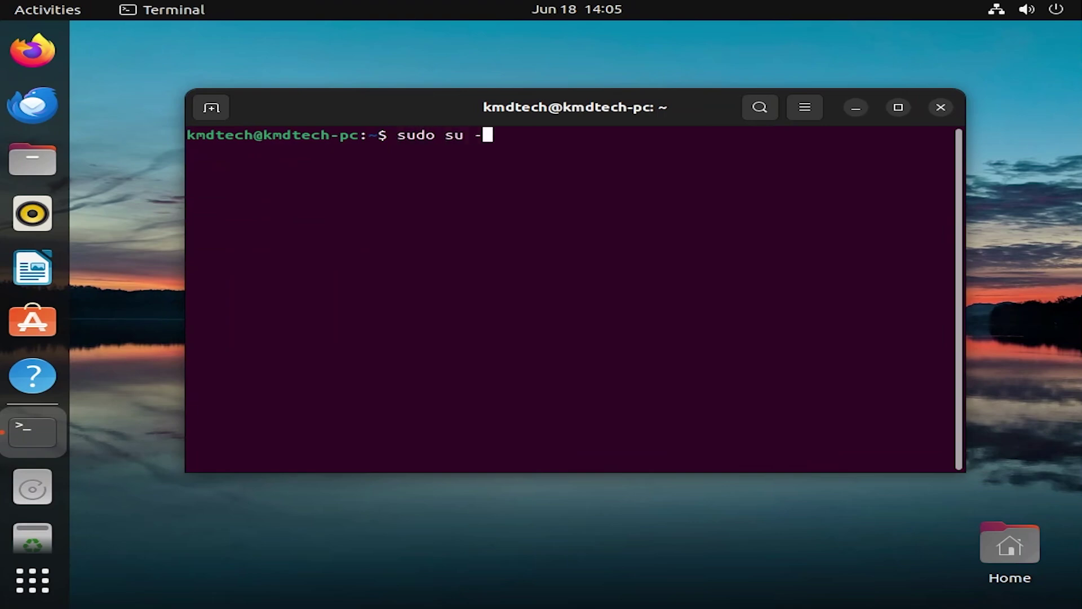
key("Return")
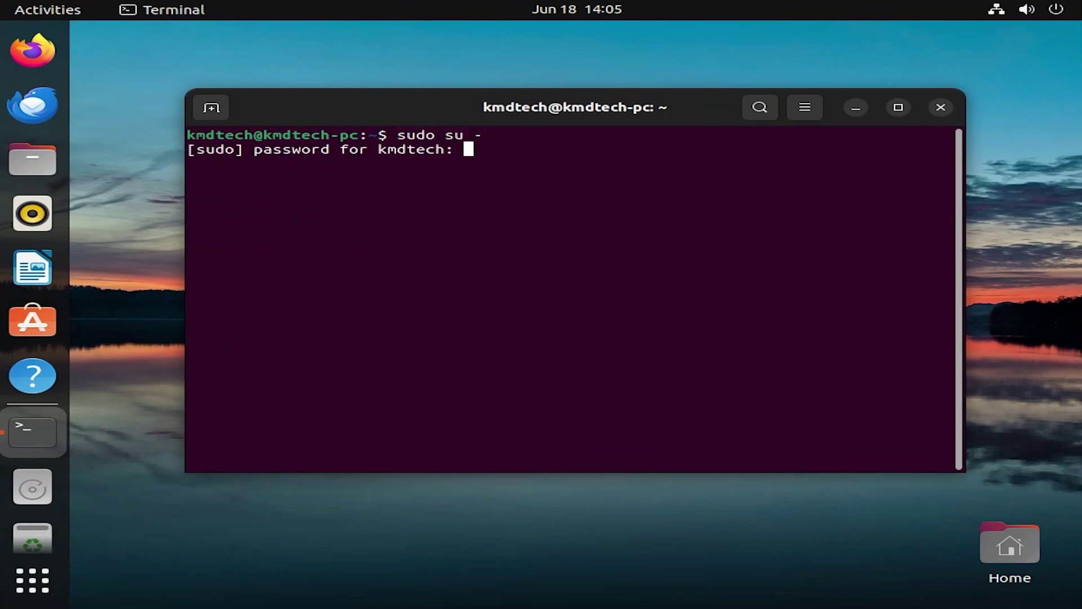
key("Return")
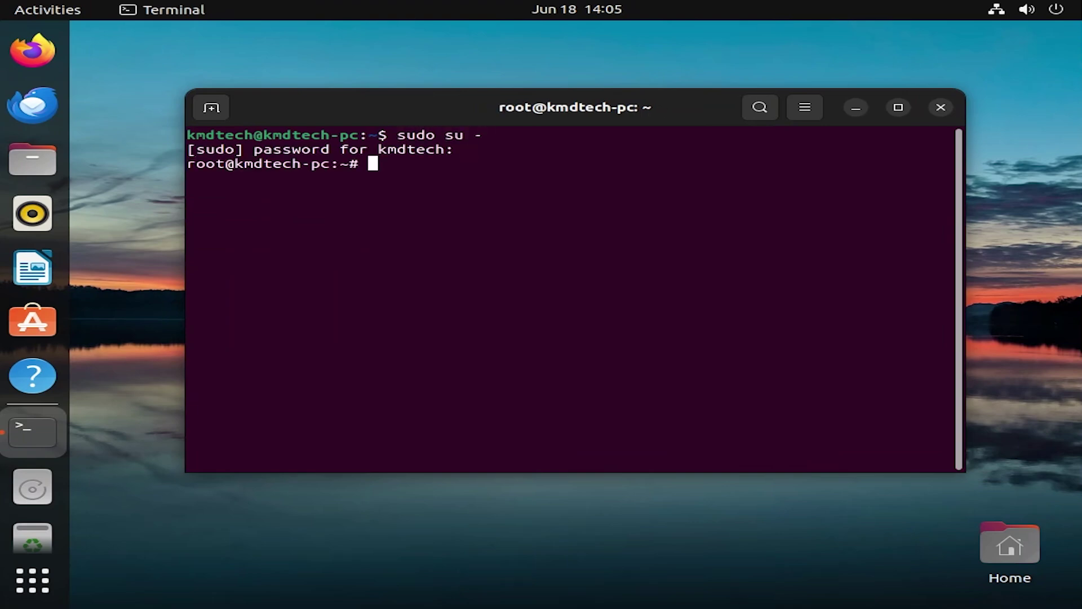
Start fdisk on /dev/sda, print its partition table and show the command help
type("fdisk /dev/sda")
key("Return")
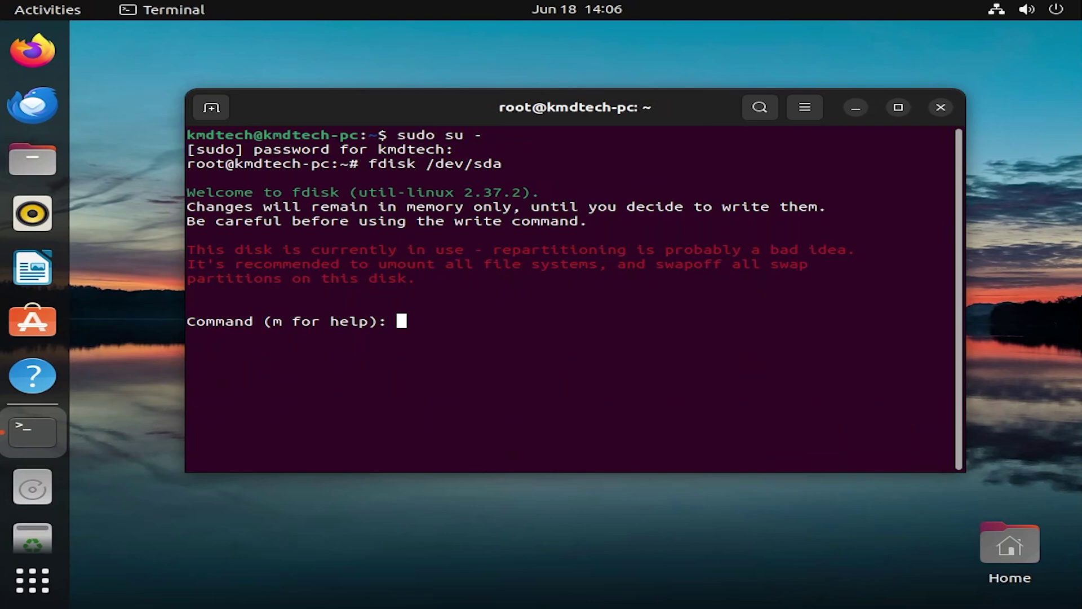
type("p")
key("Return")
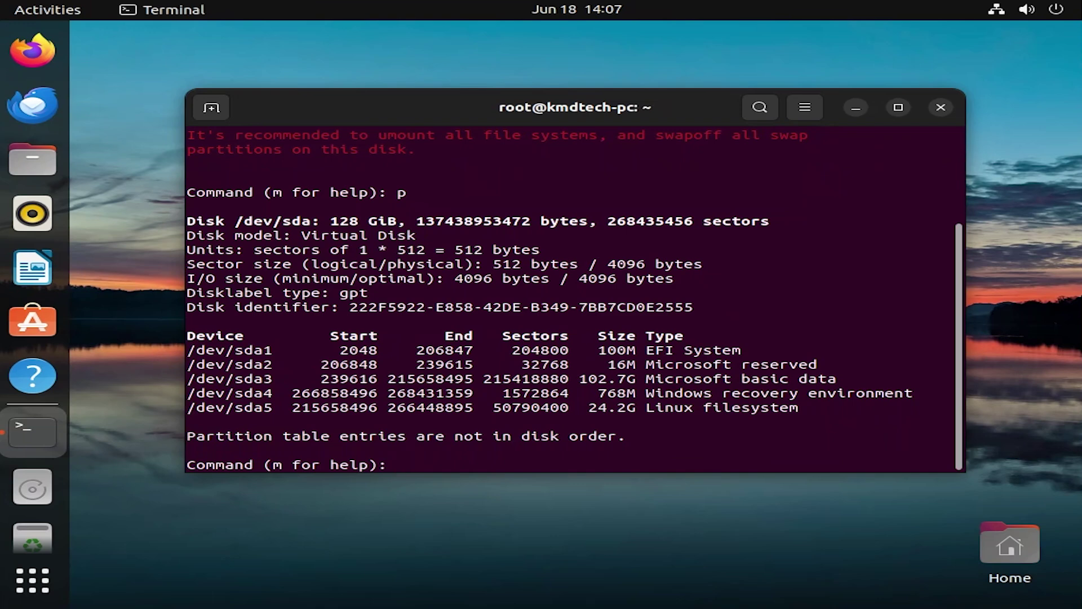
type("m")
key("Return")
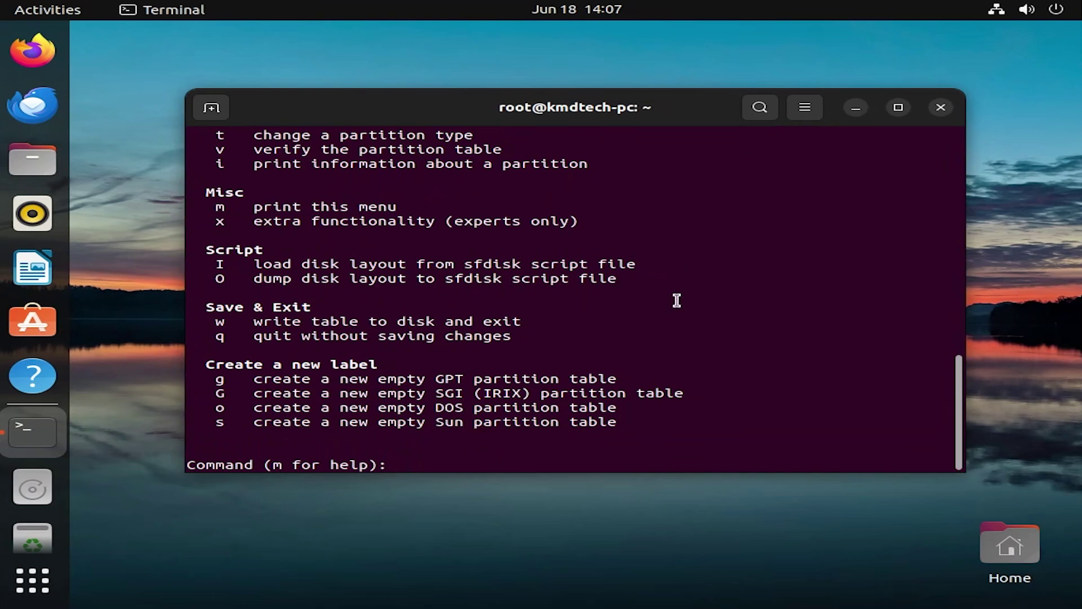
scroll(677, 299, "up", 2)
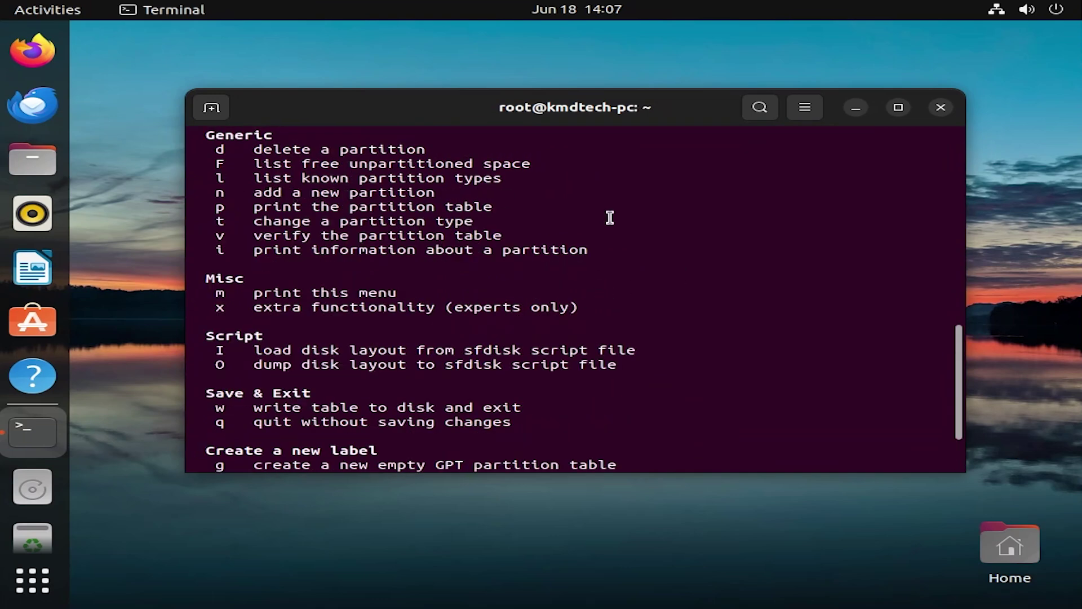
Add partition 6 with fdisk's n command, accepting default number, first and last sectors
type("n")
key("Return")
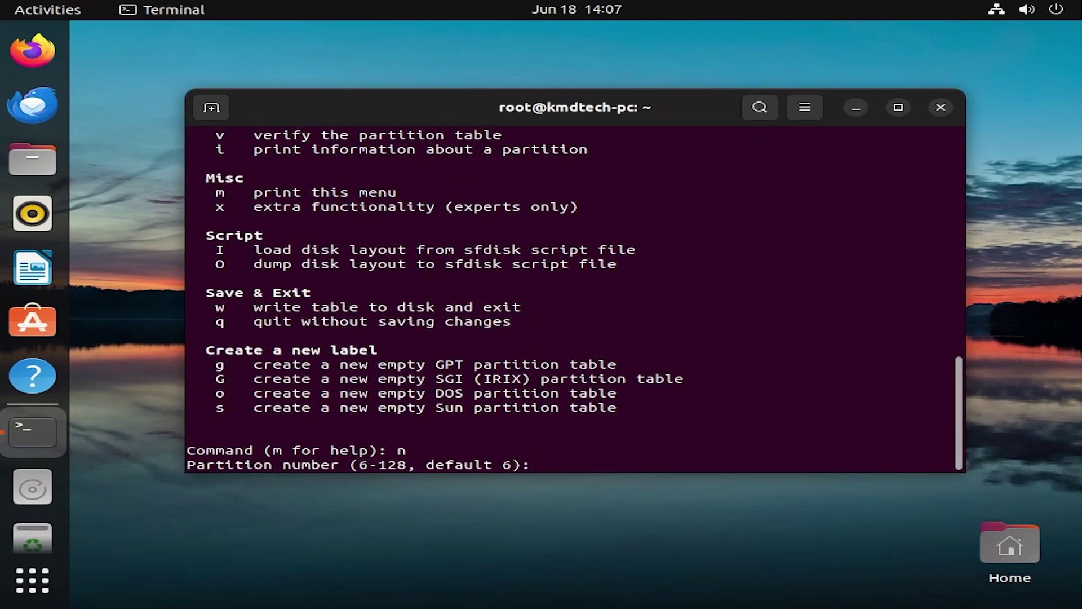
key("Return")
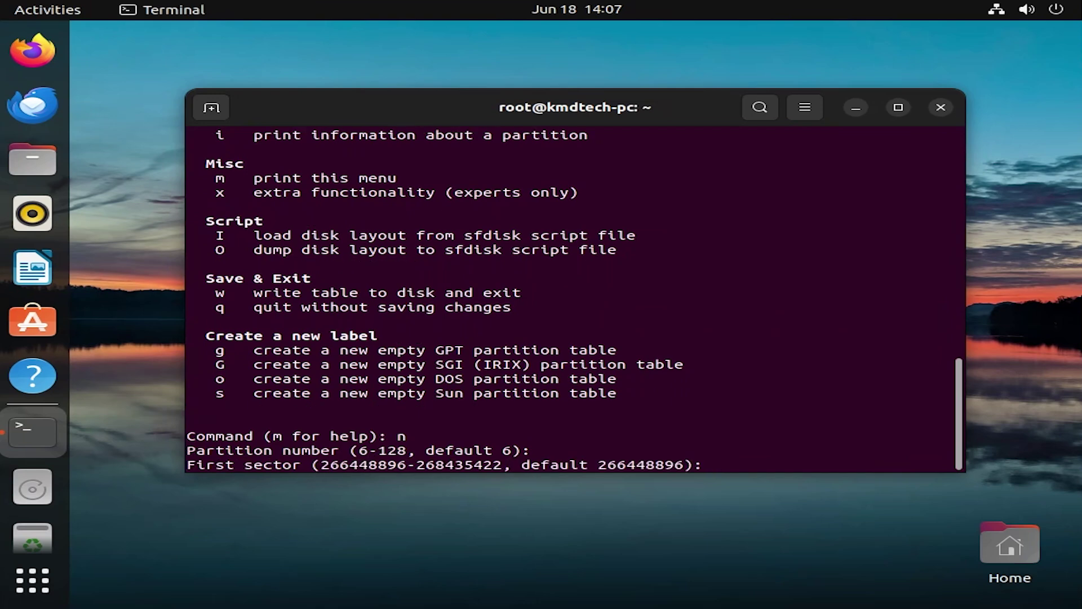
key("Return")
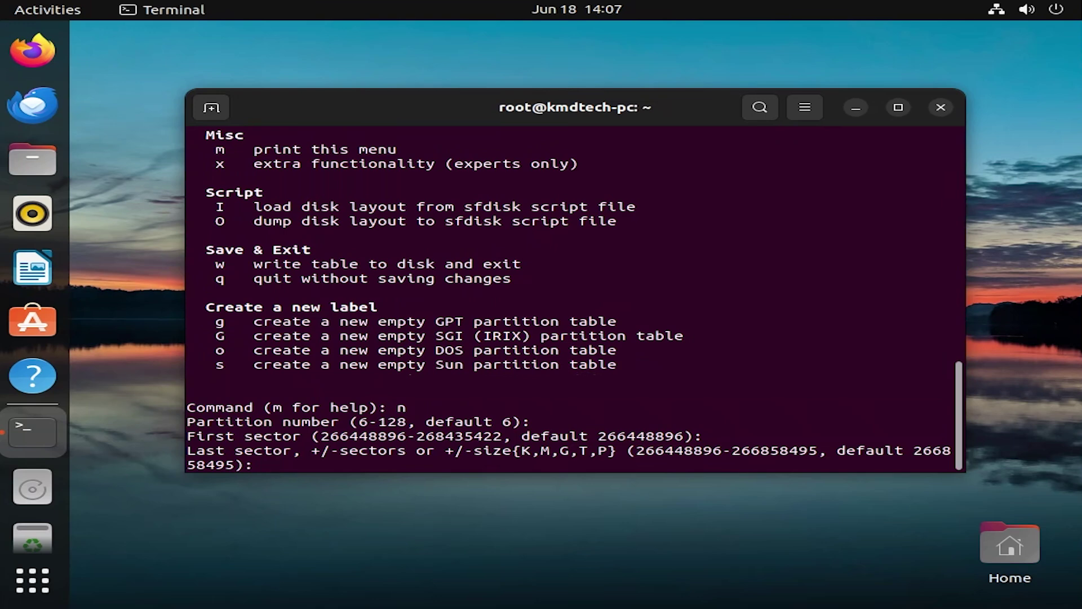
key("Return")
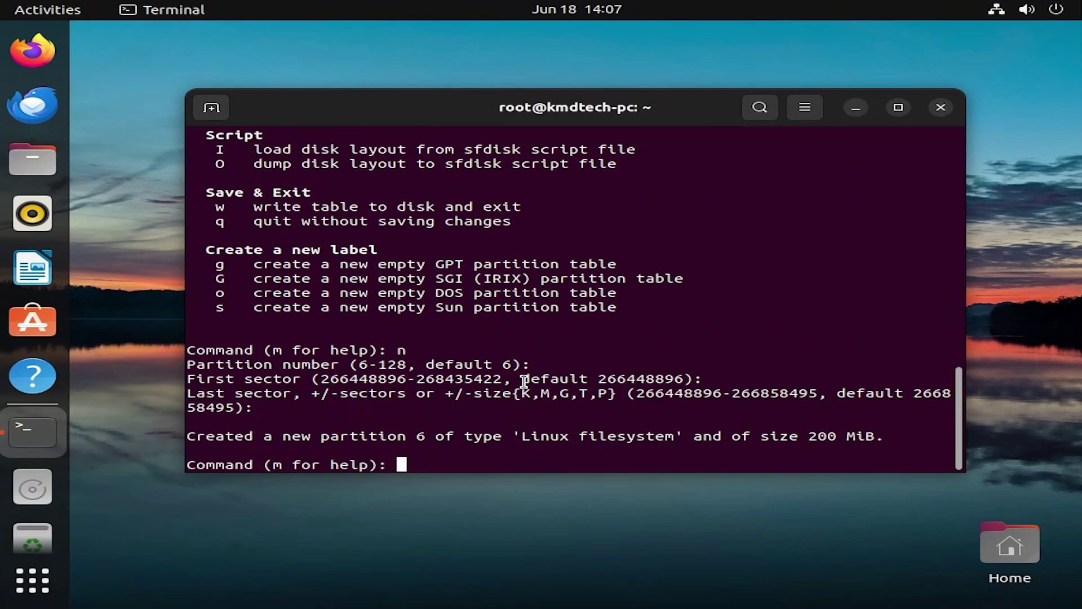
Show the fdisk command help menu and scroll back through it
type("m")
key("Return")
scroll(394, 298, "up", 2)
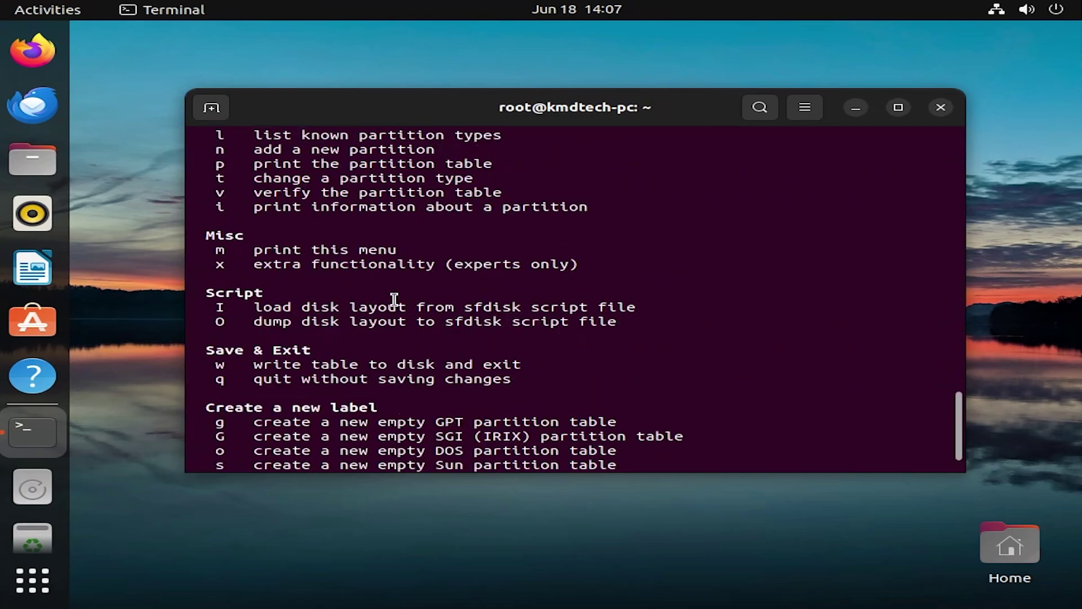
scroll(394, 299, "up", 1)
scroll(389, 301, "up", 2)
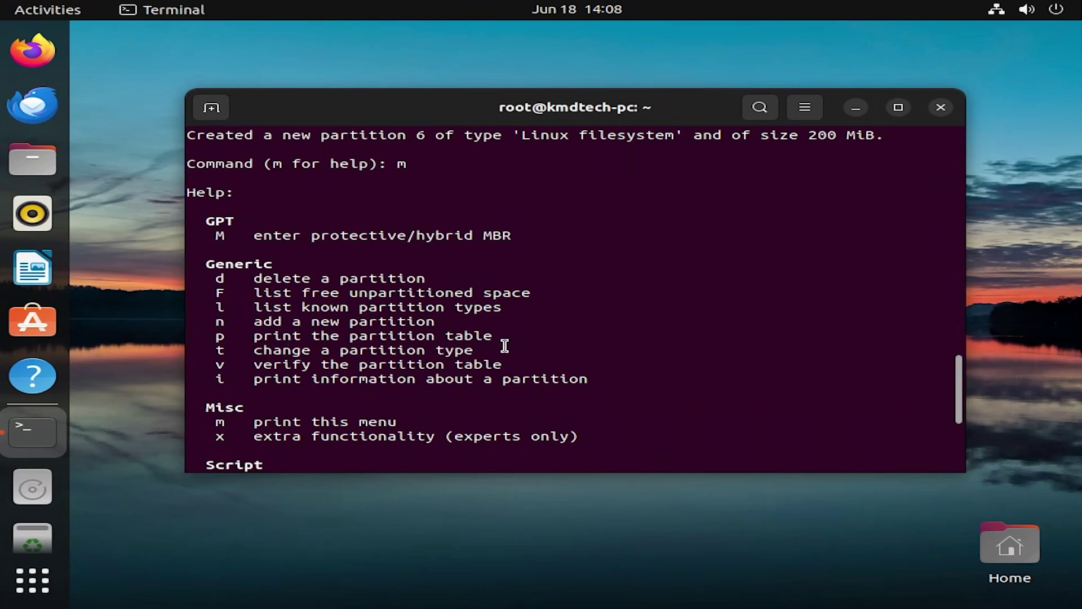
Change partition 6's type to EFI System (type 1) after listing the known types
type("t")
key("Return")
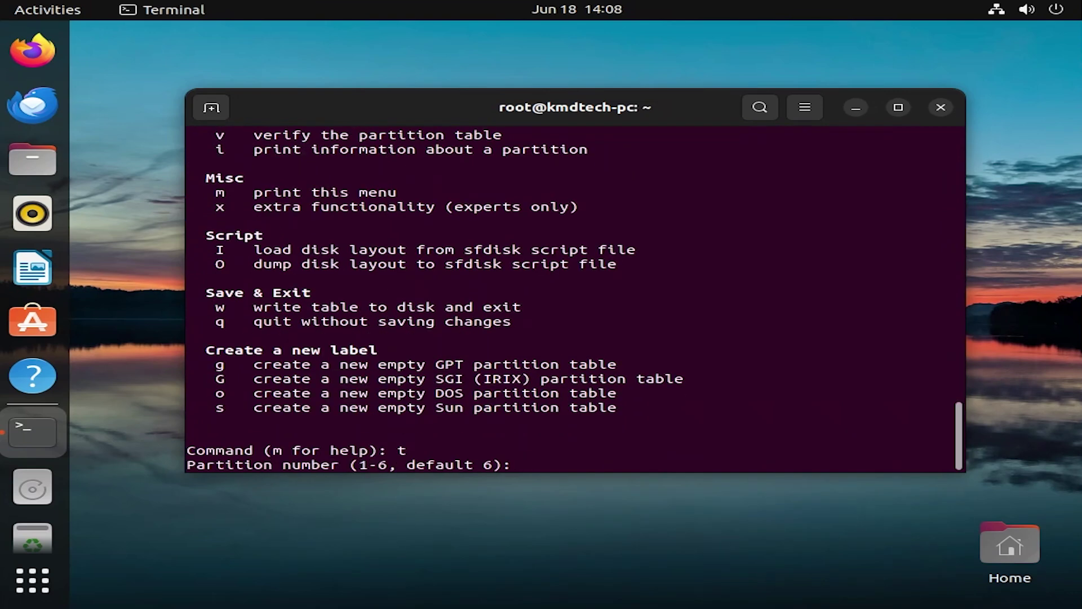
type("6")
key("Return")
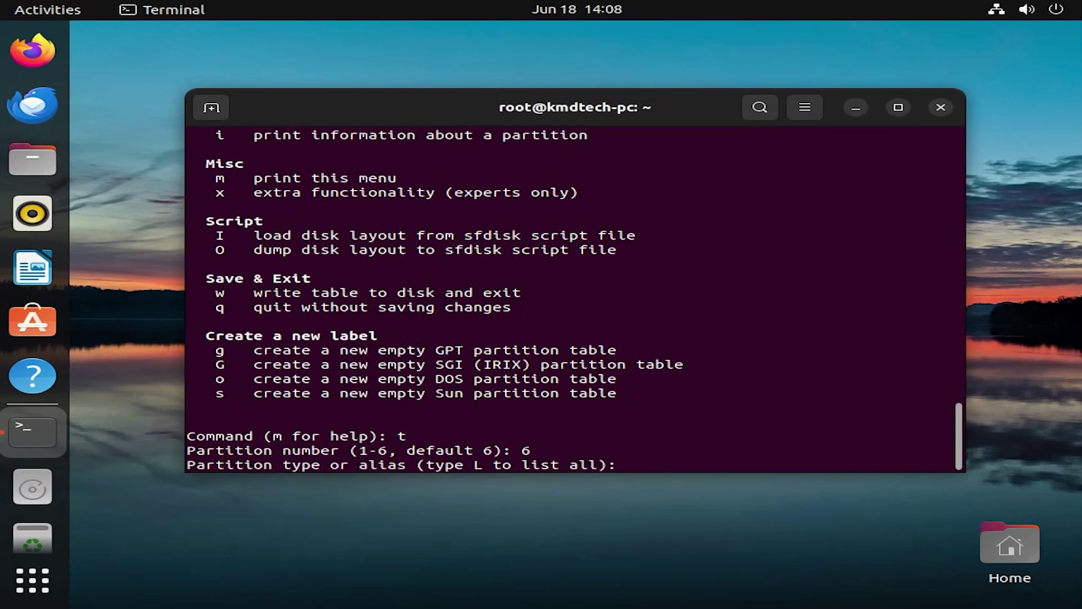
type("L")
key("Return")
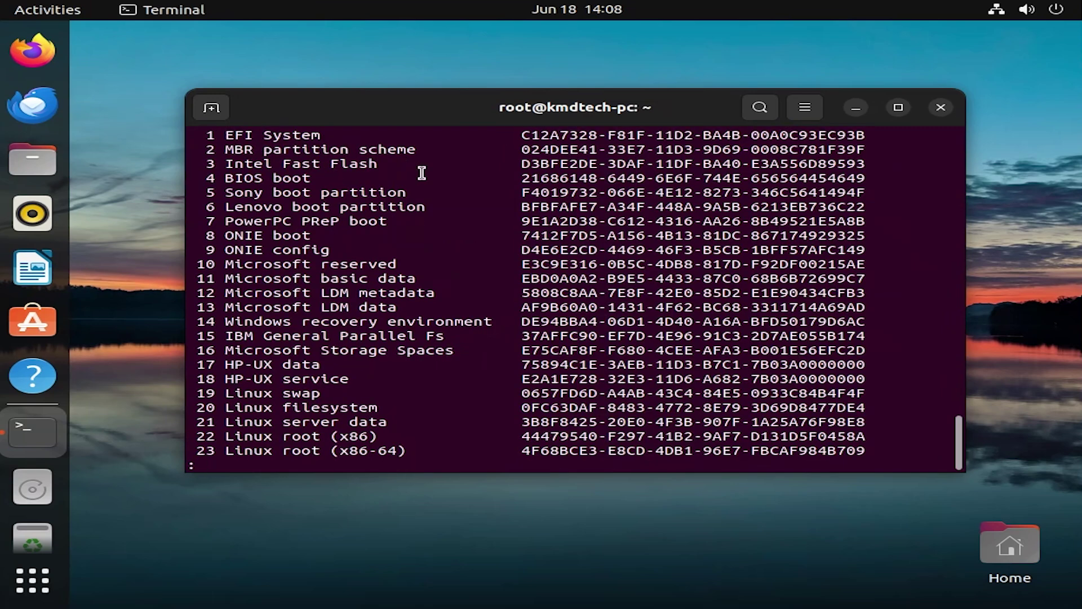
type("q")
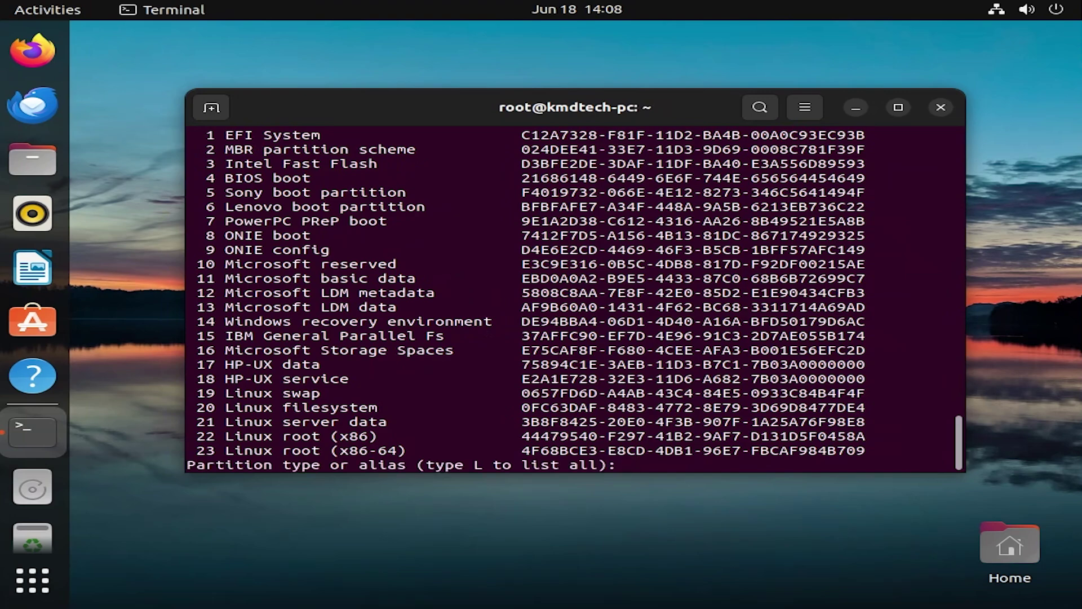
type("1")
key("Return")
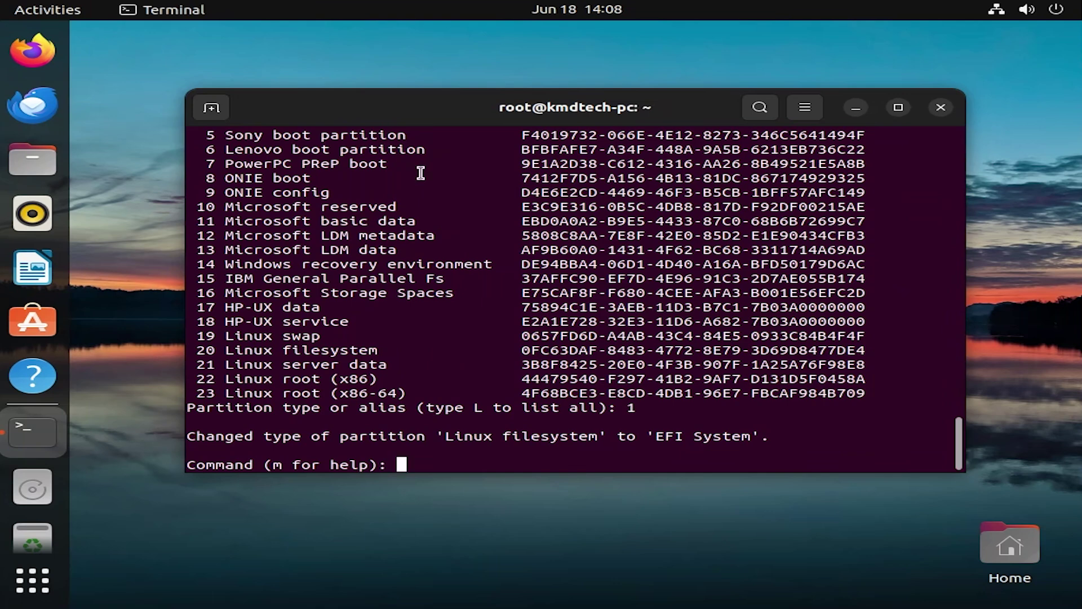
Review the help menu again, then write the altered partition table to disk with w
type("m")
key("Return")
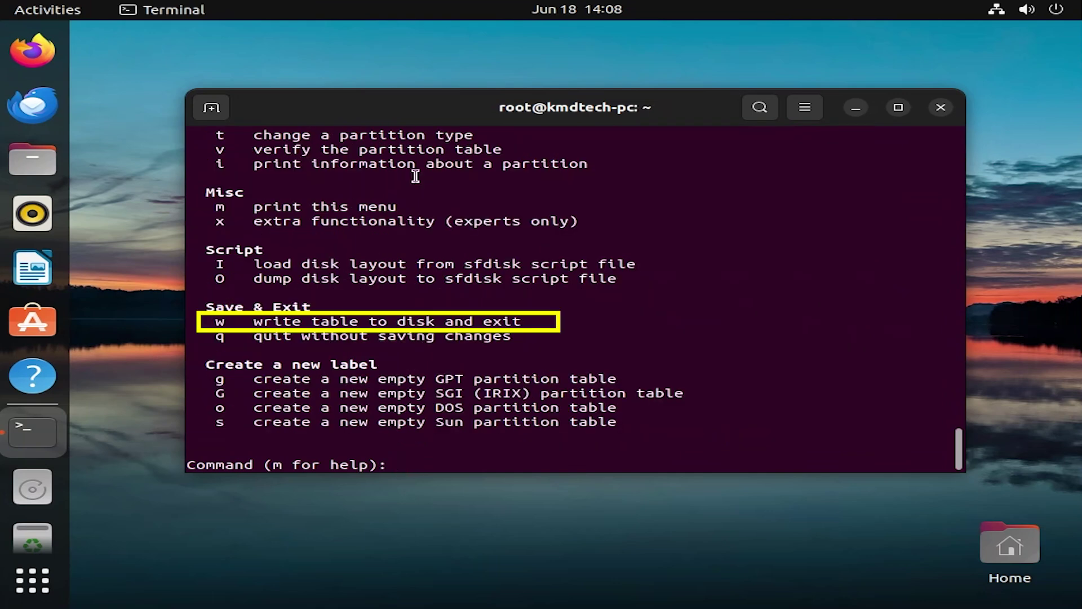
type("w")
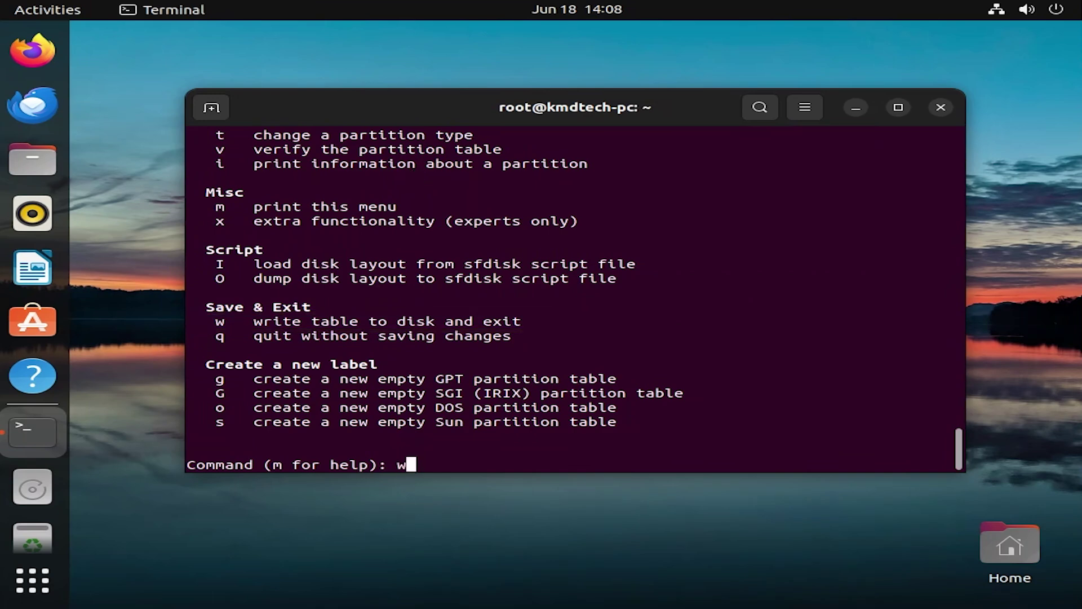
key("Return")
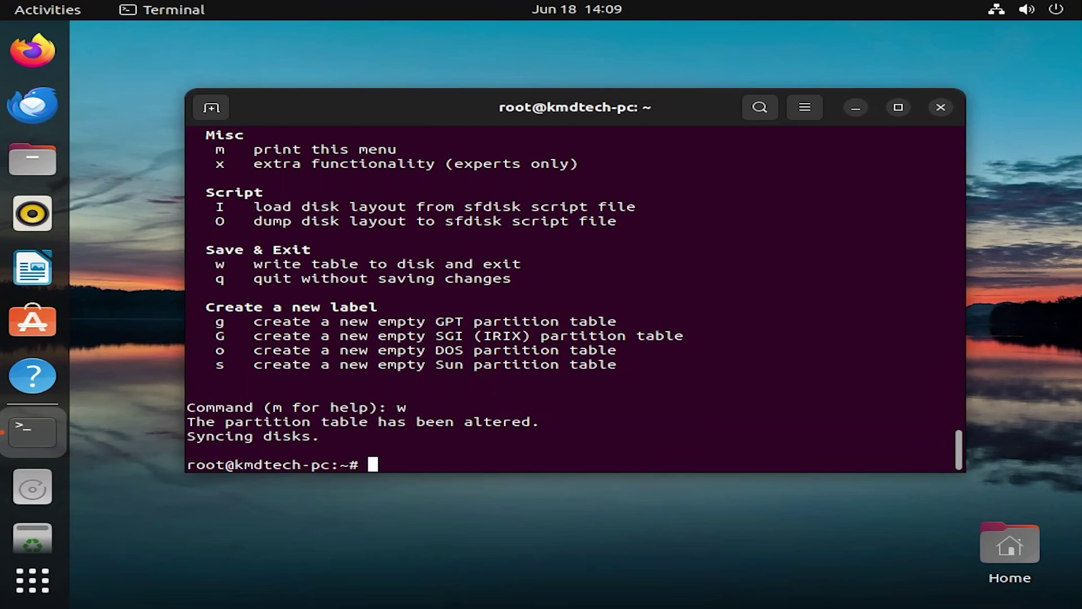
Format /dev/sda6 as vfat with mkfs, then check its UUID with blkid
type("mkfs -t vfat ")
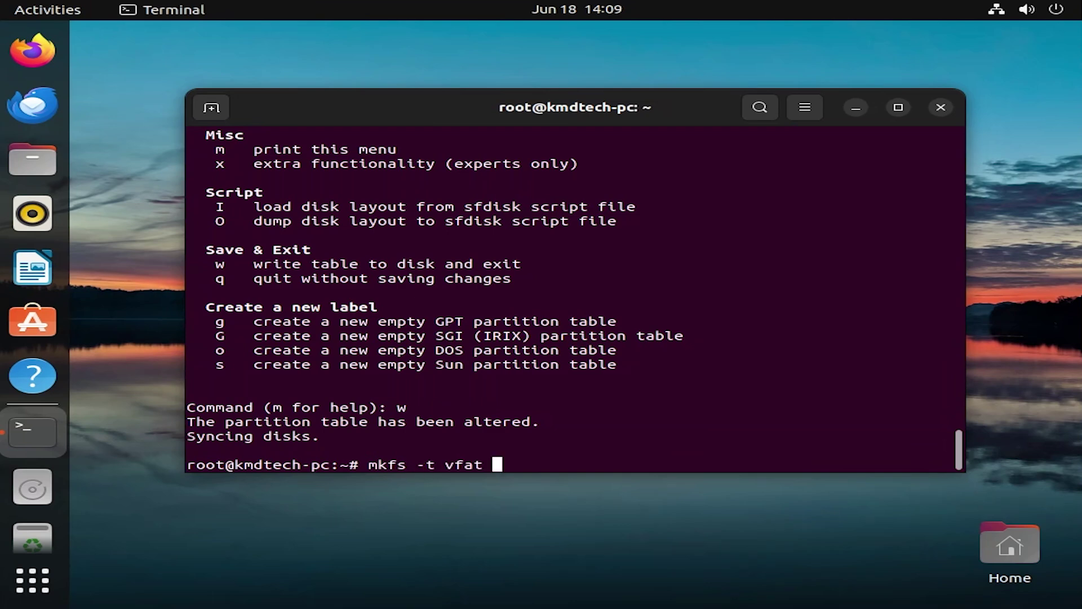
type("/dev/sda")
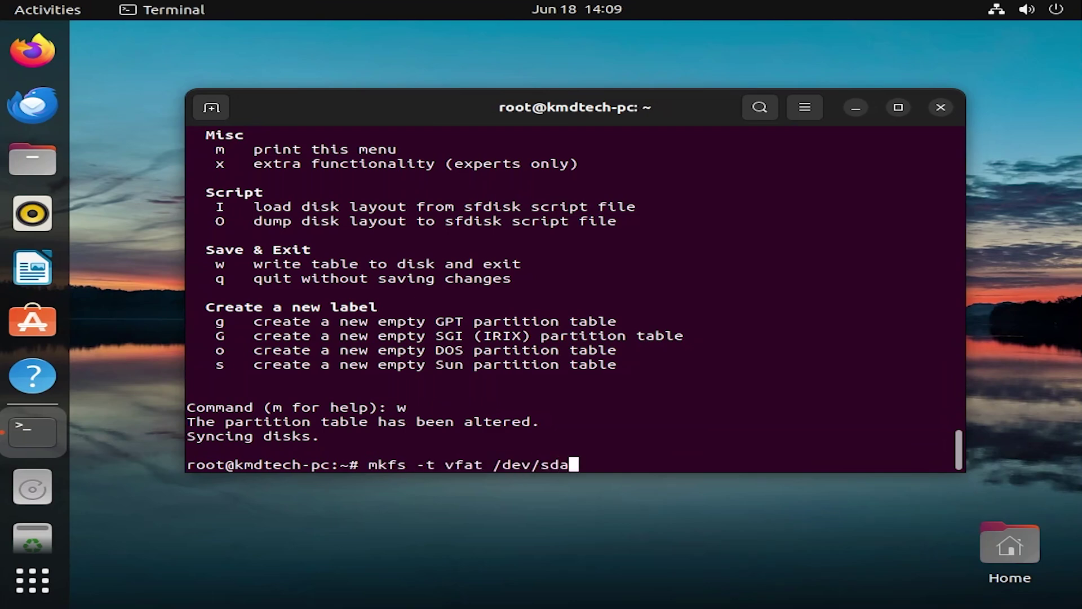
type("6")
key("Return")
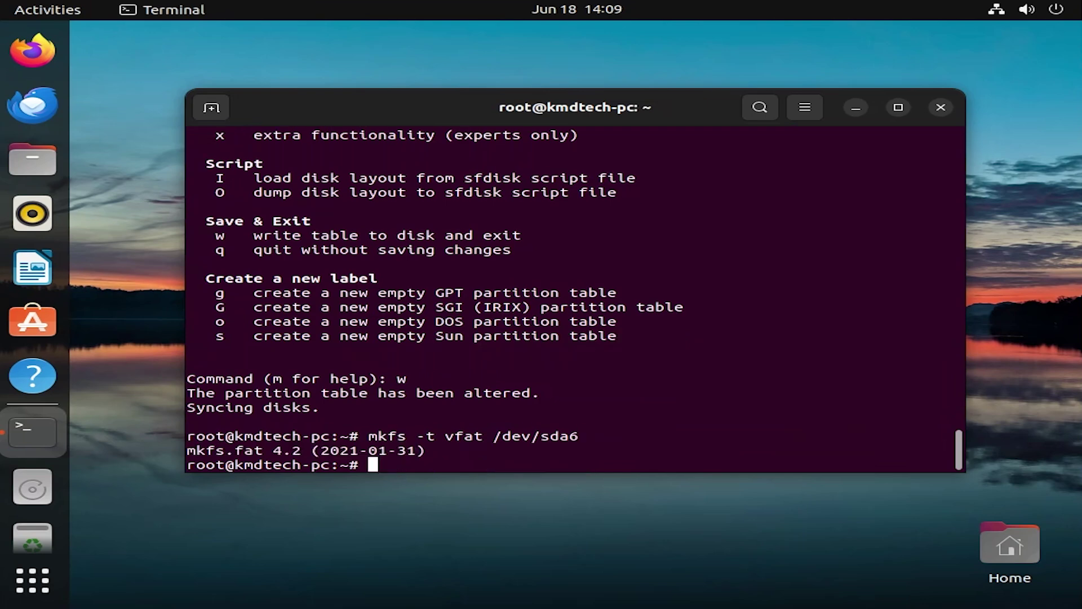
type("blkid /e")
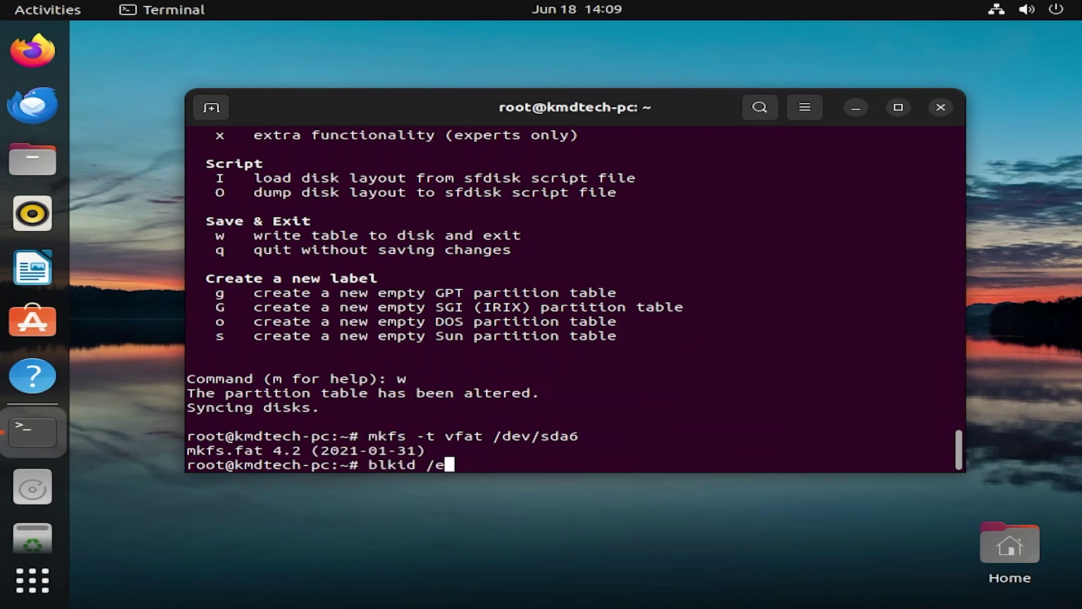
key("BackSpace")
type("dev/sda6")
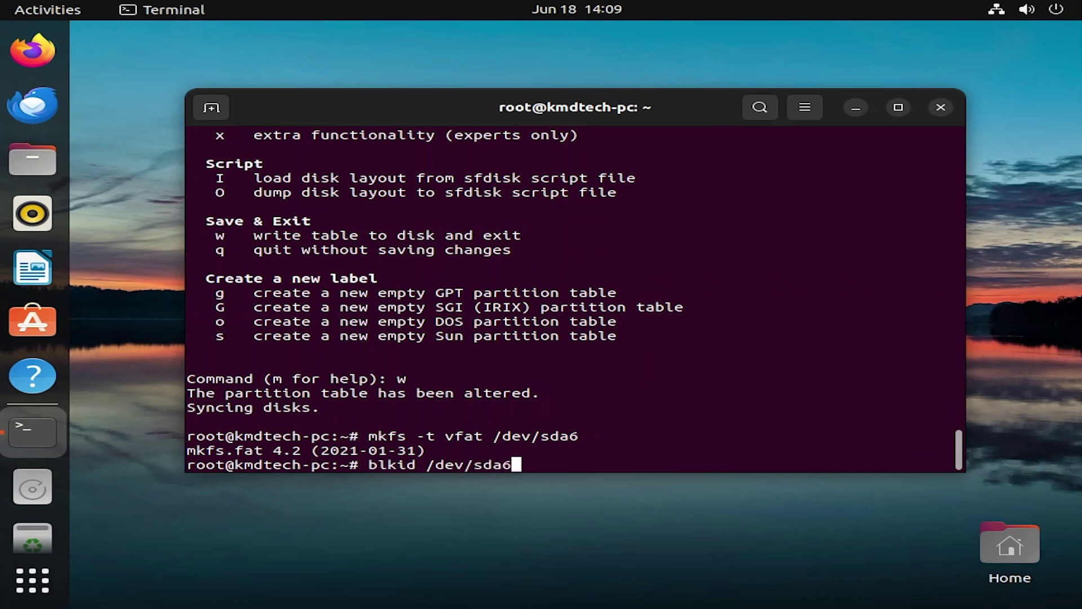
key("Return")
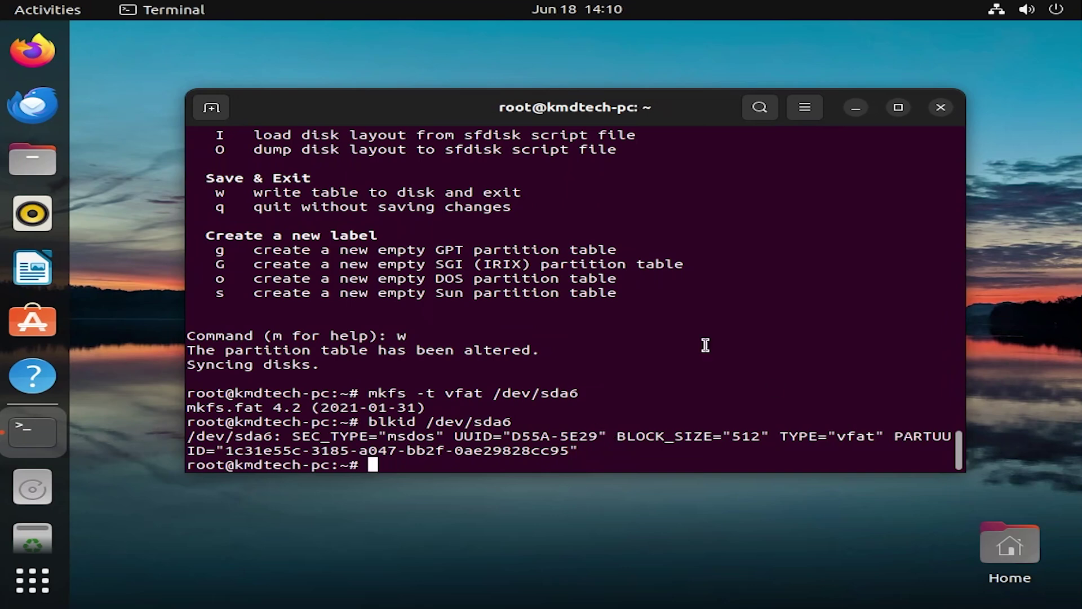
Inspect the empty /mnt directory and list mounted filesystems with df -h
type("cd /mnt")
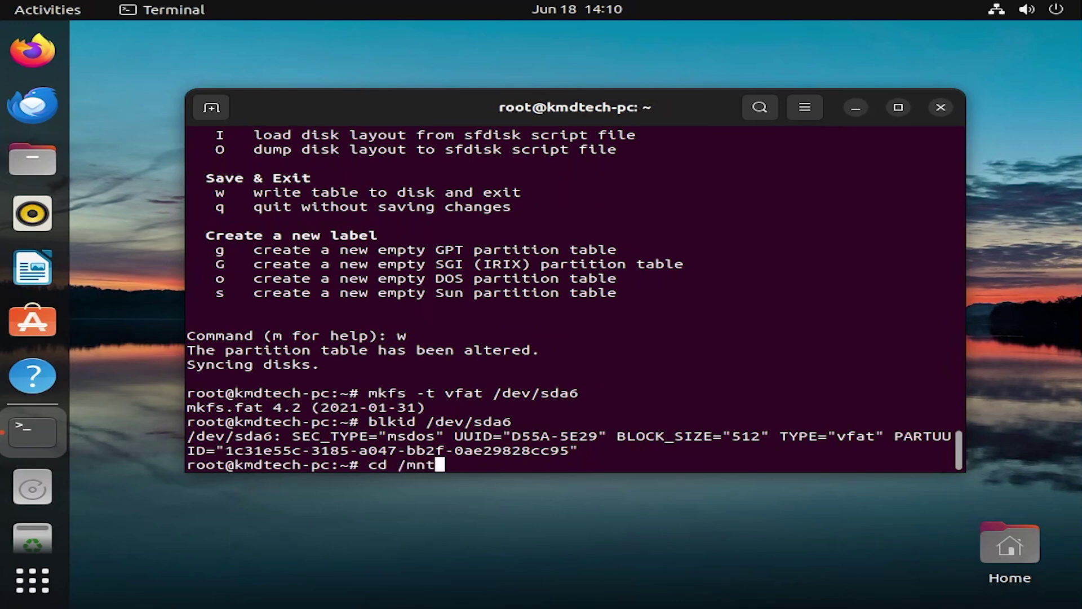
key("Return")
type("ls -al")
key("Return")
type("cd ..")
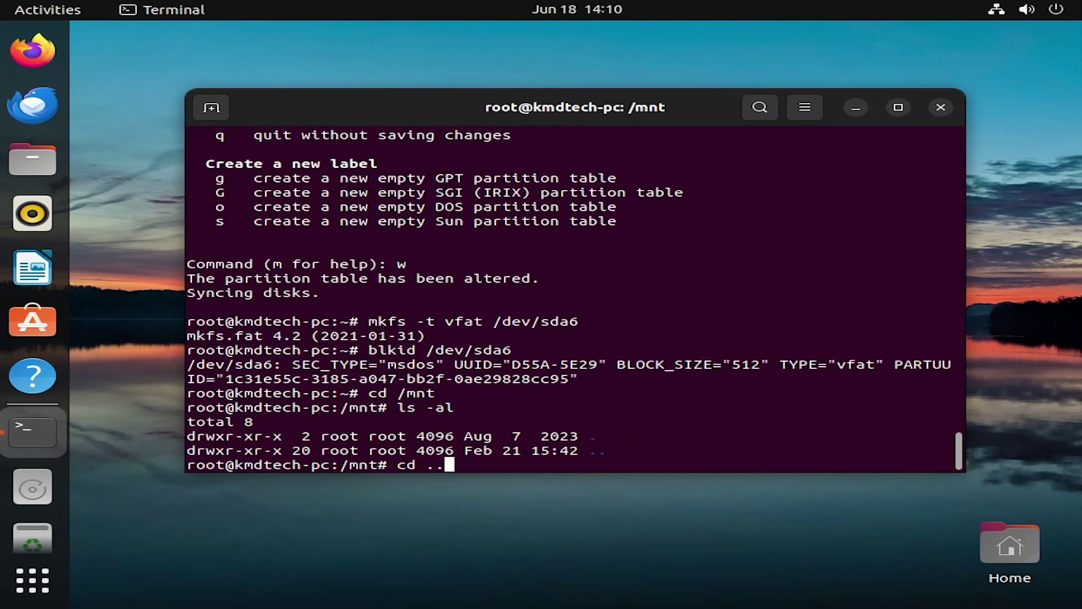
key("Return")
type("df -h")
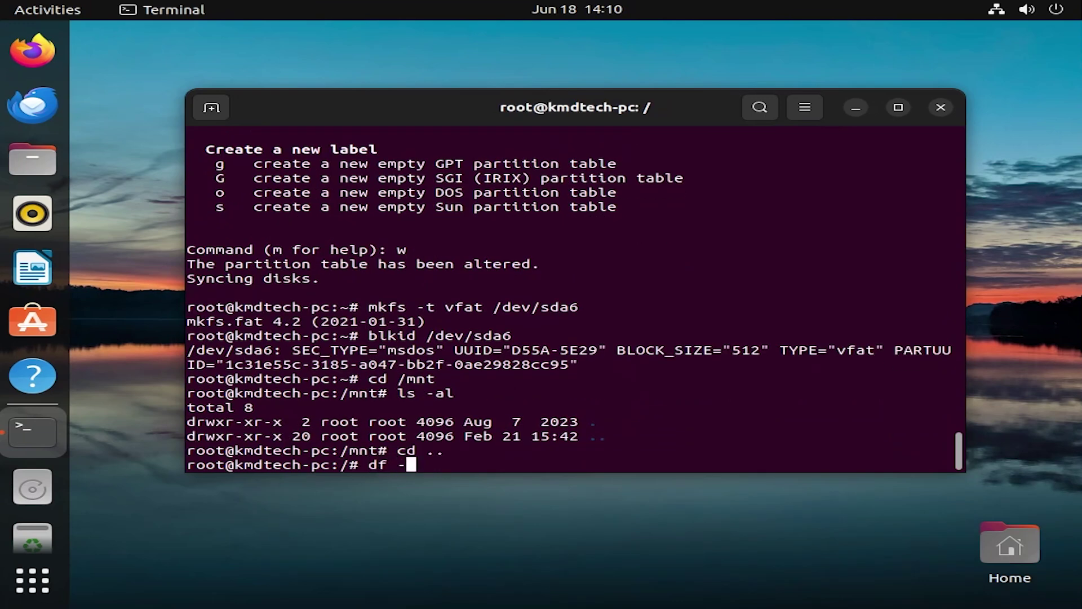
key("Return")
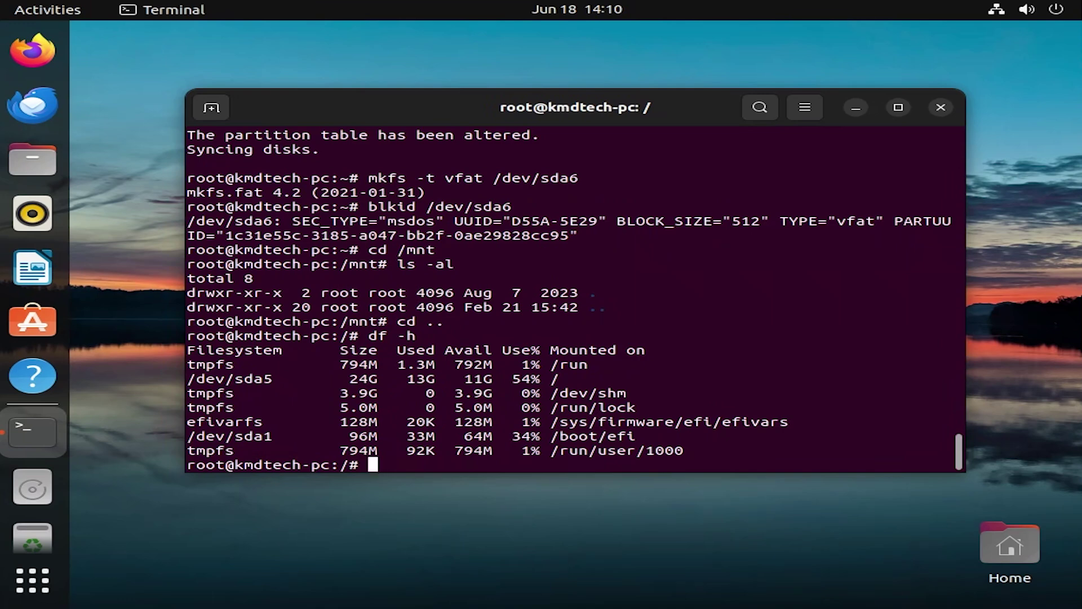
Mount /dev/sda6 at /mnt, create /mnt/EFI/ubuntu, copy /boot/efi/EFI/ubuntu/* into it, and list it
type("mount /dev/sda6 /mnt")
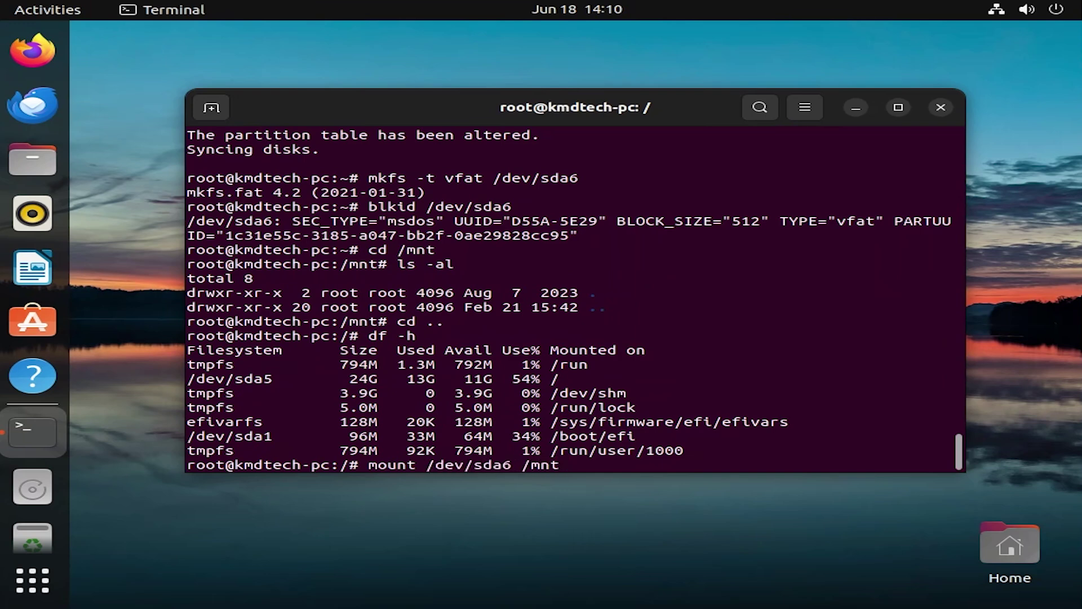
key("Return")
type("mkdir ")
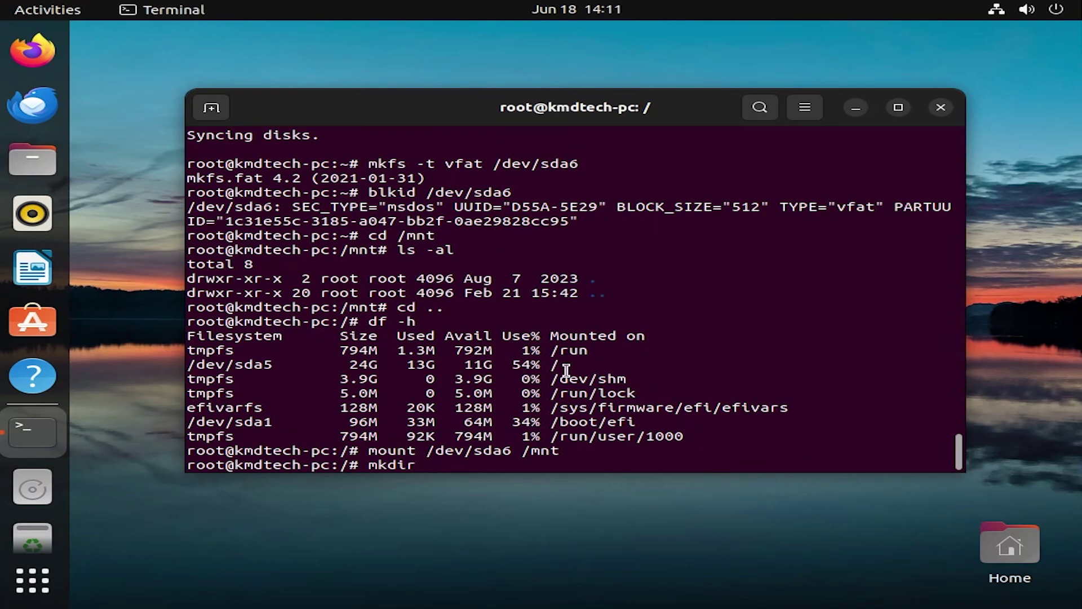
type("-p /mnt/EFI/")
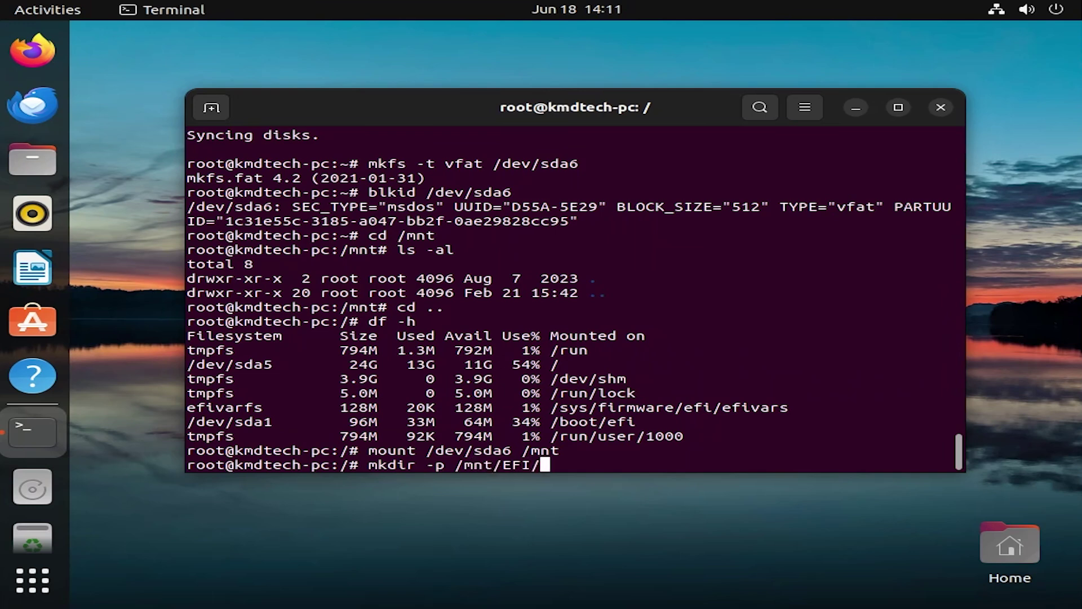
type("ubuntu")
key("Return")
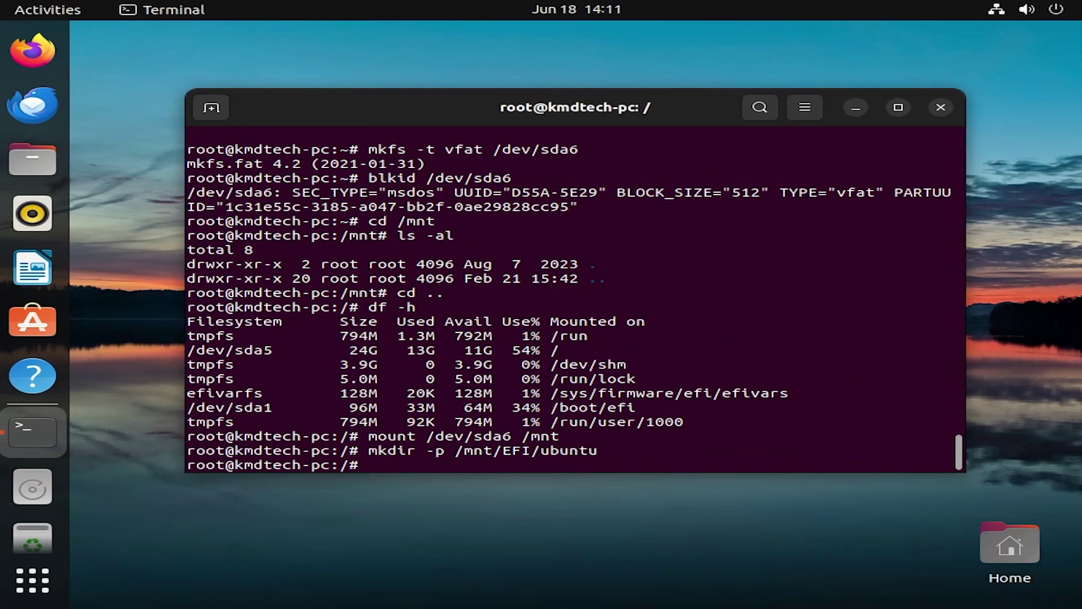
type("cp -r /boot/efi/EFI/ubuntu/* /mnt/EFI/ubuntu/")
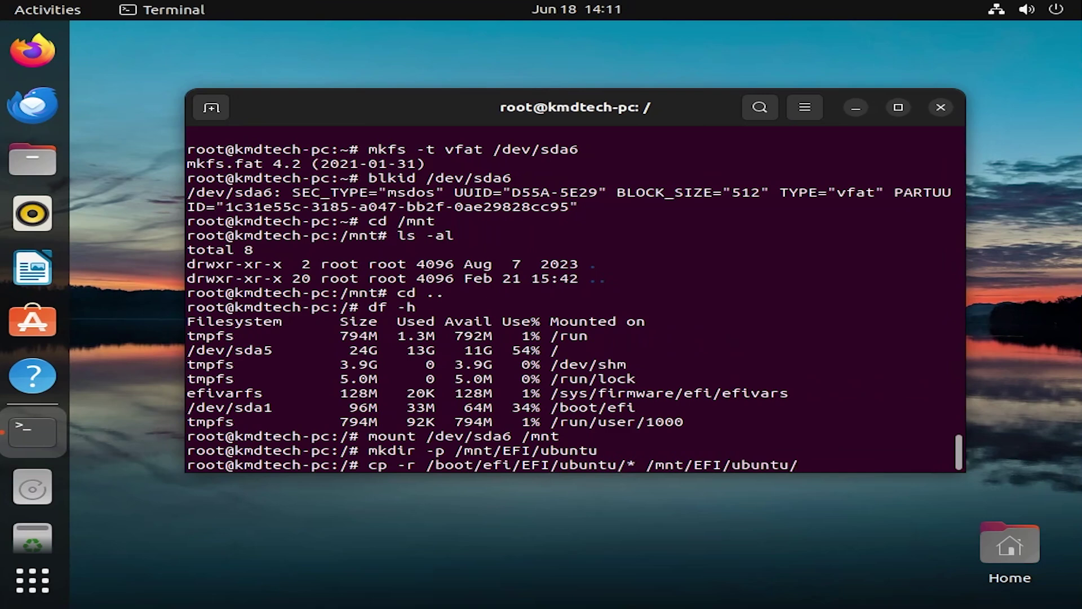
key("Return")
type("ls -al ")
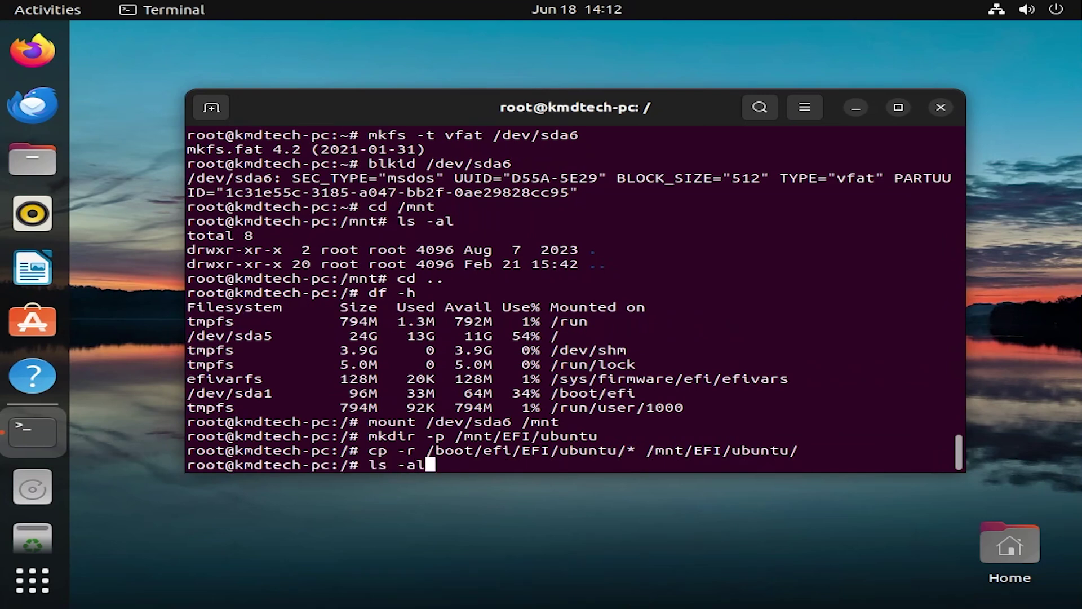
type("/mnt/EFI/ubuntu/")
key("Return")
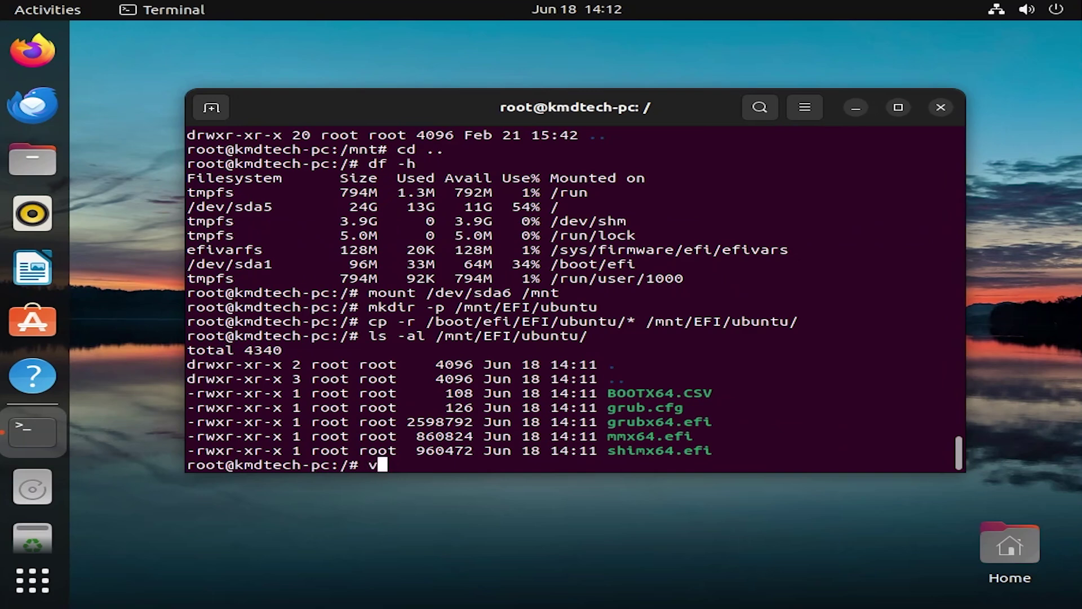
Open /etc/fstab in vi and comment out the old E4DE-56F3 /boot/efi line with #
type("vi /etc/fstab")
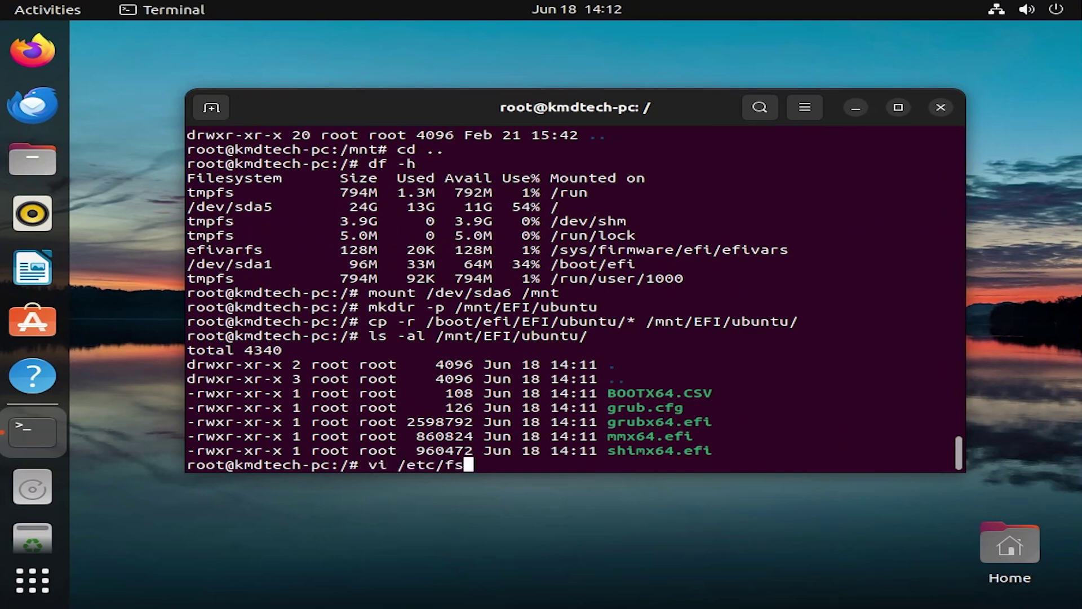
key("Return")
key("Down")
key("Down")
key("Down")
key("Down")
key("Down")
key("Down")
key("Down")
key("Down")
key("Down")
key("Down")
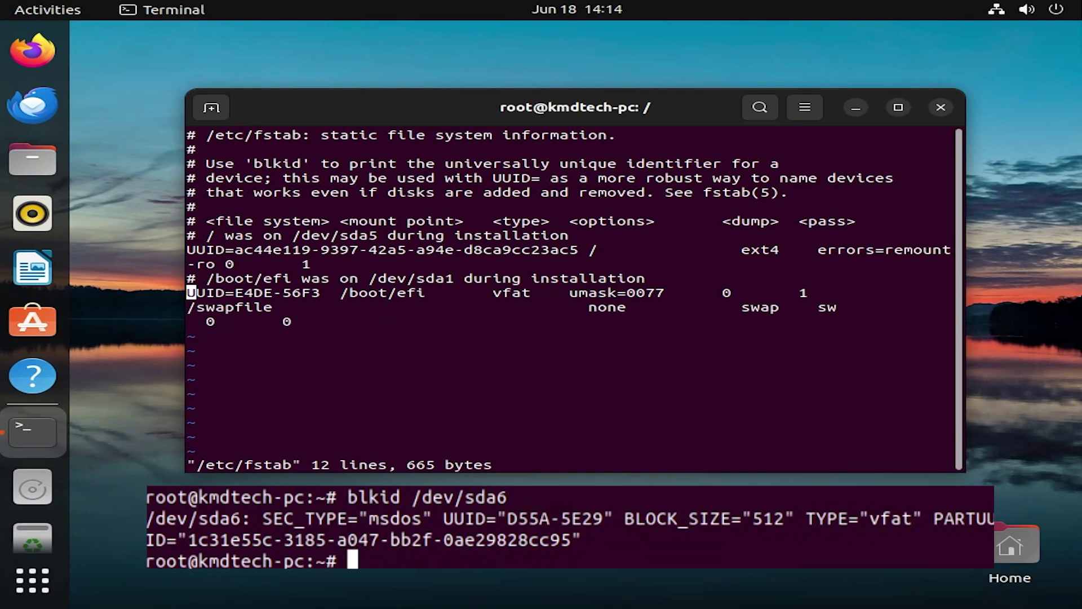
type("i#")
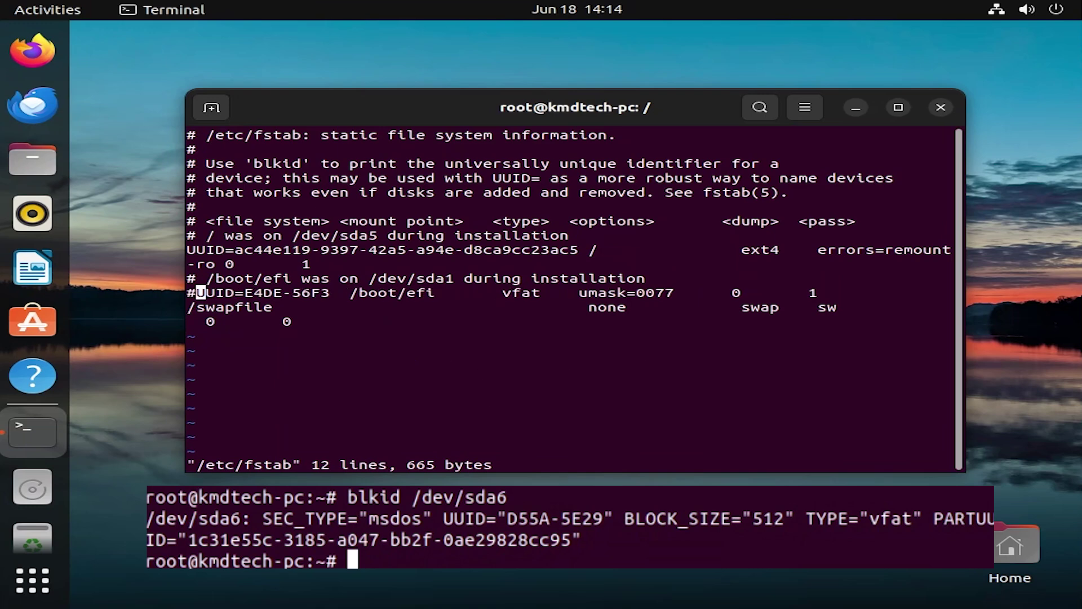
key("Escape")
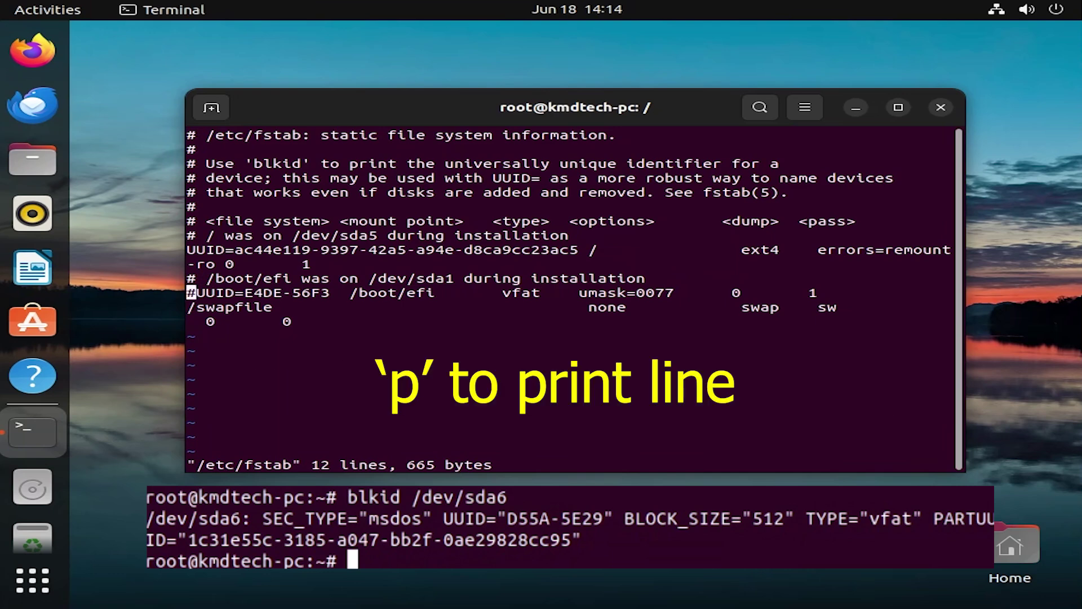
Paste a copy of that line, uncomment it, and change its UUID to D55A-5E29
key("p")
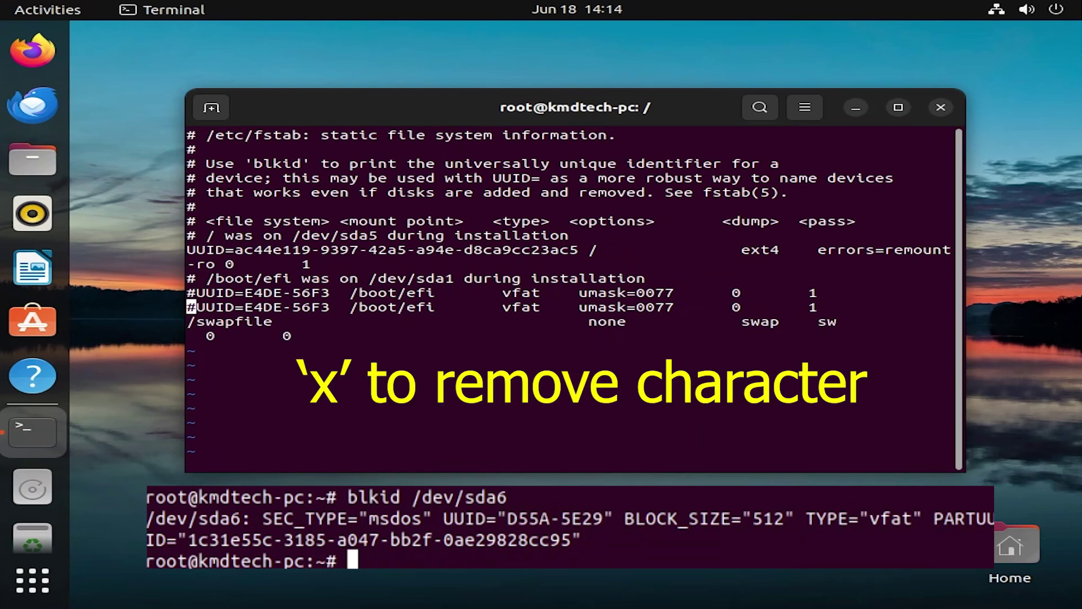
key("x")
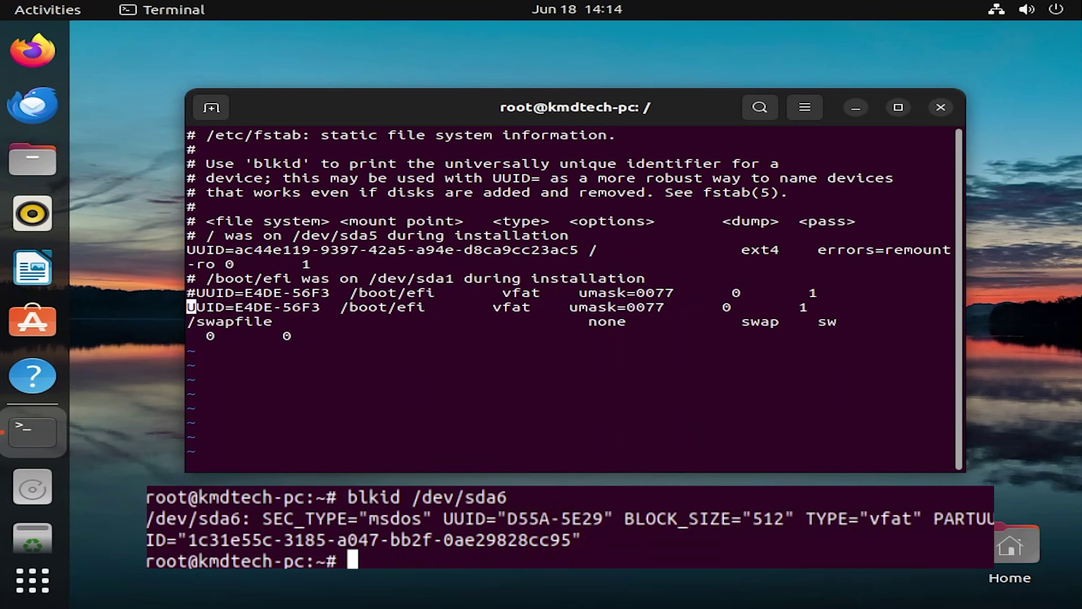
key("Right")
key("Right")
key("Right")
key("Right")
key("Right")
type("RD5")
type("5A")
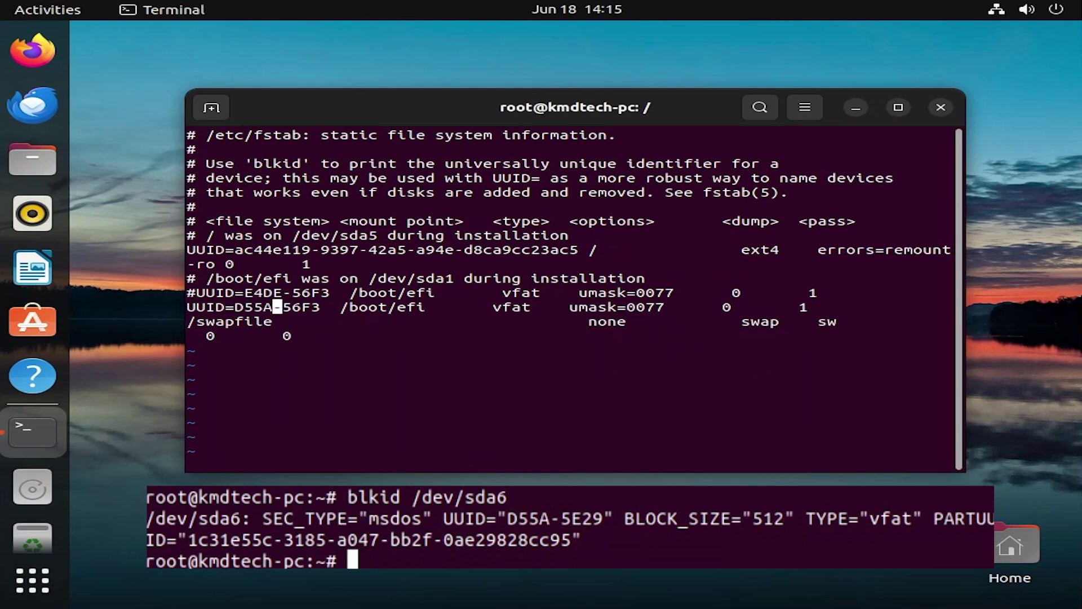
type("-5E29")
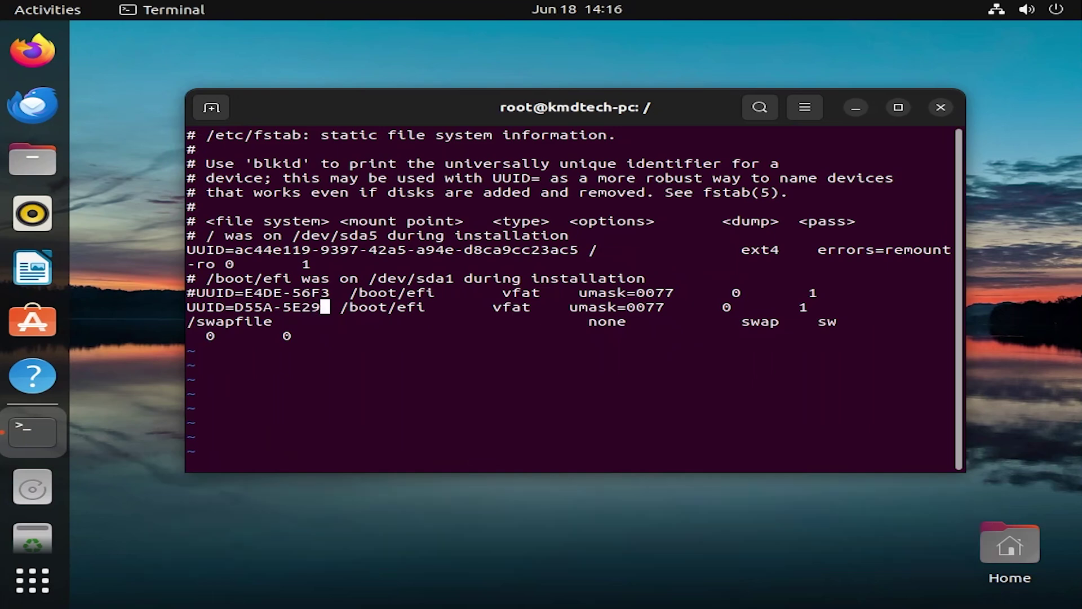
key("Escape")
Save fstab with :wq and print it with cat to verify the change
type(":wq")
key("Return")
type("cat /etc/fstab")
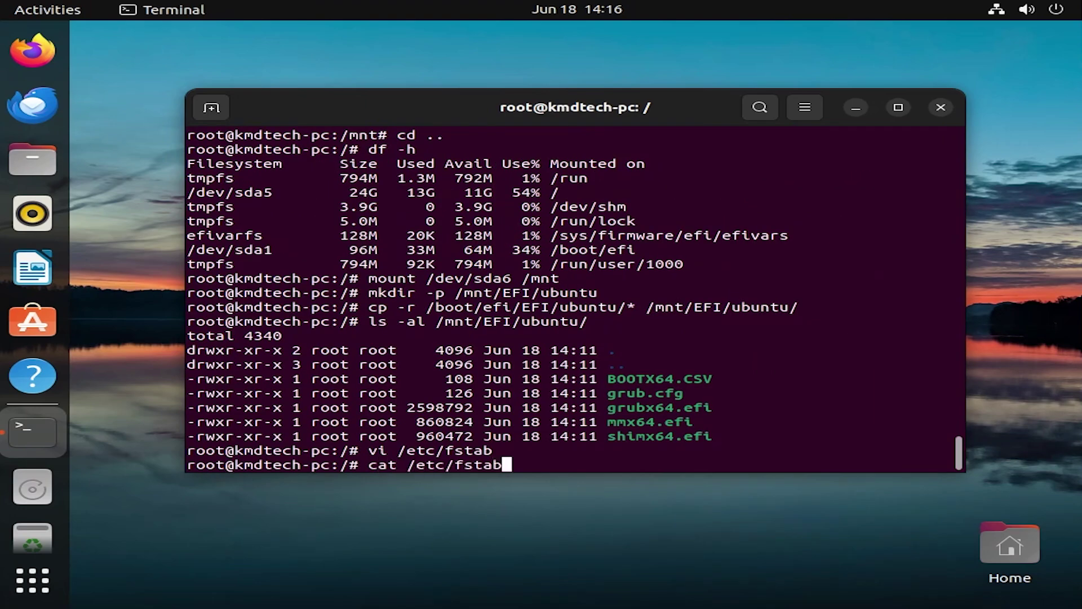
key("Return")
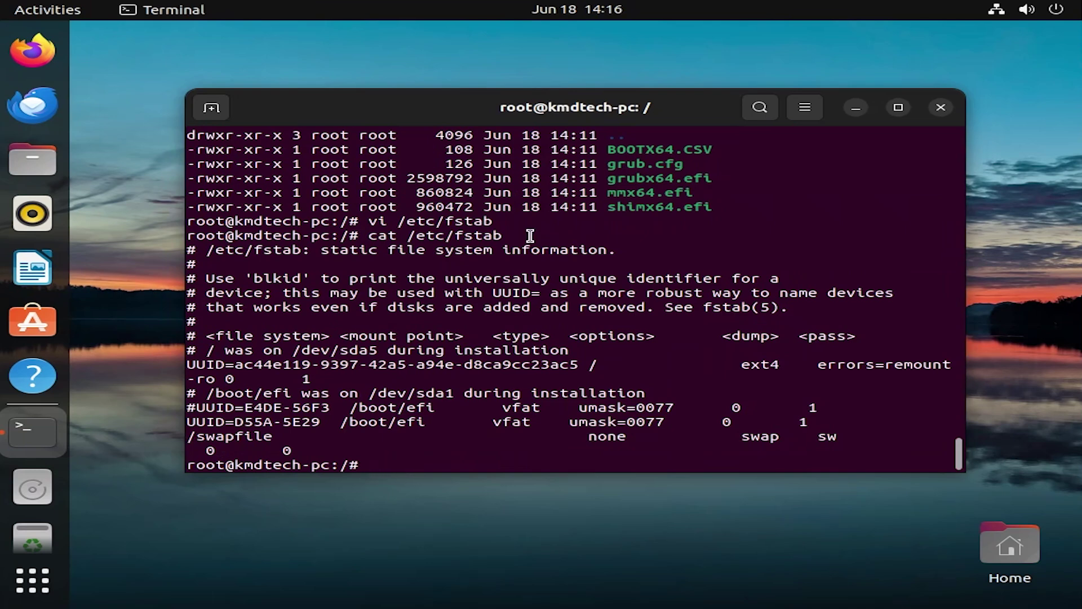
Run grub-install with --boot-directory=/mnt/EFI/ubuntu, --efi-directory=/mnt, --target=x86_64-efi and --removable
type("grub-install ")
type("--bo")
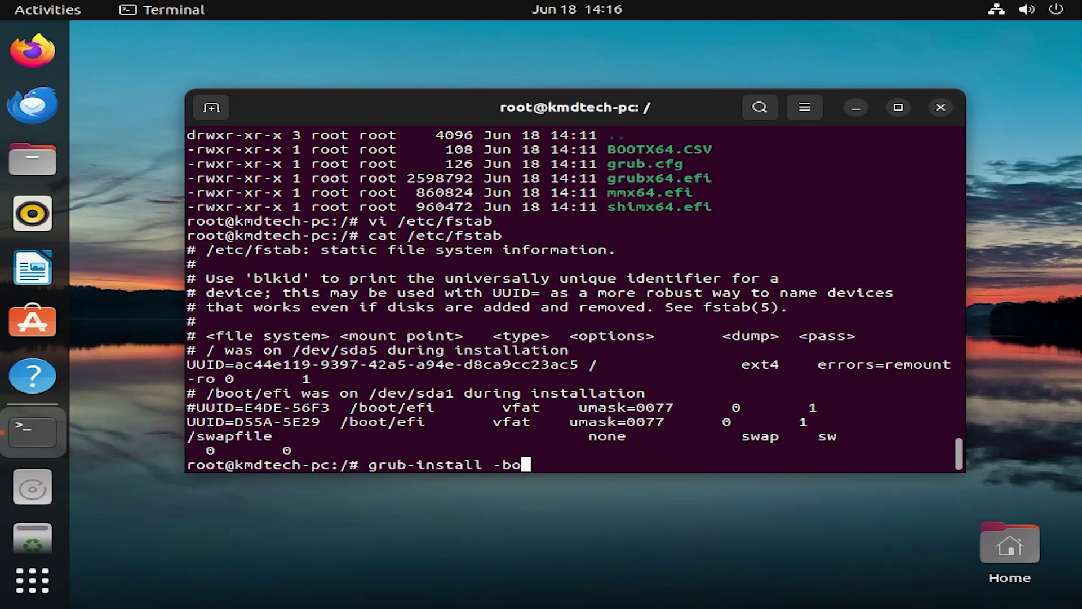
key("BackSpace")
key("BackSpace")
type("-boot-direct")
key("Tab")
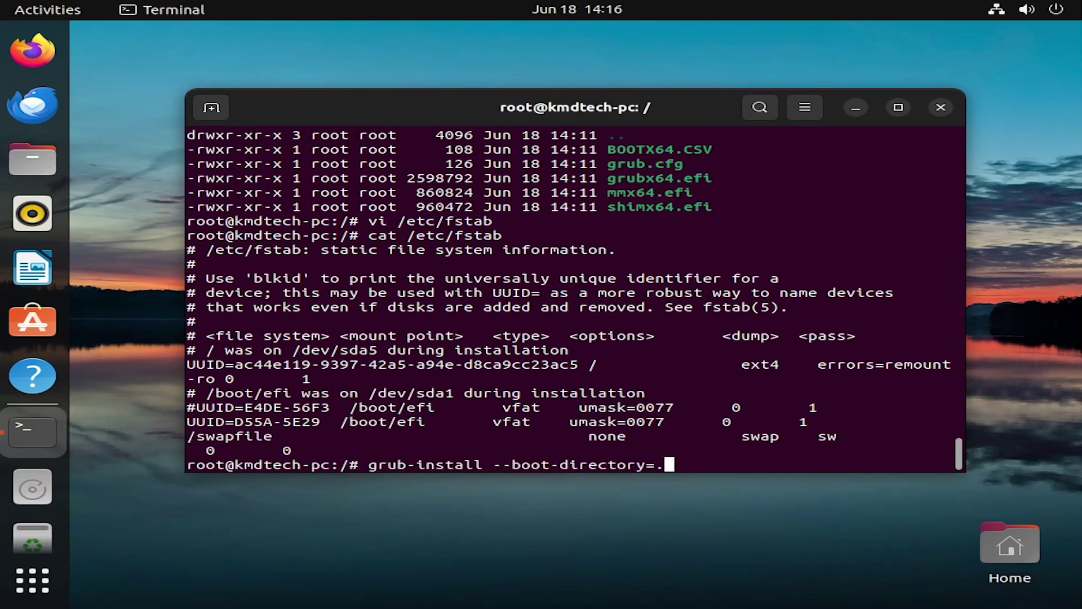
type("/mnt/EFI/ubuntu")
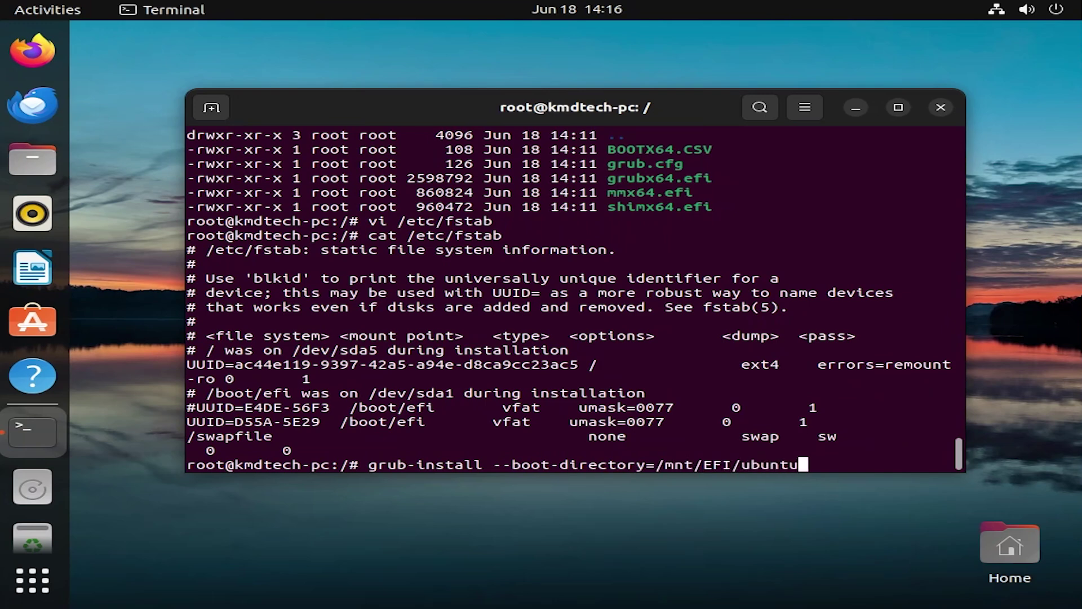
type(" --efi-directory")
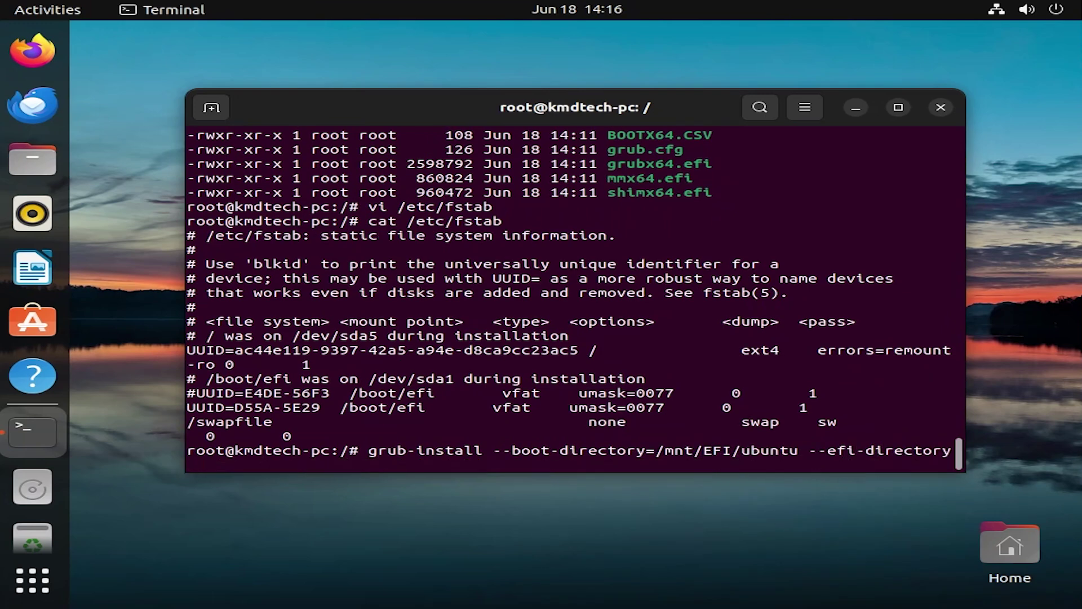
type("=/mnt --target=x86_64-efi")
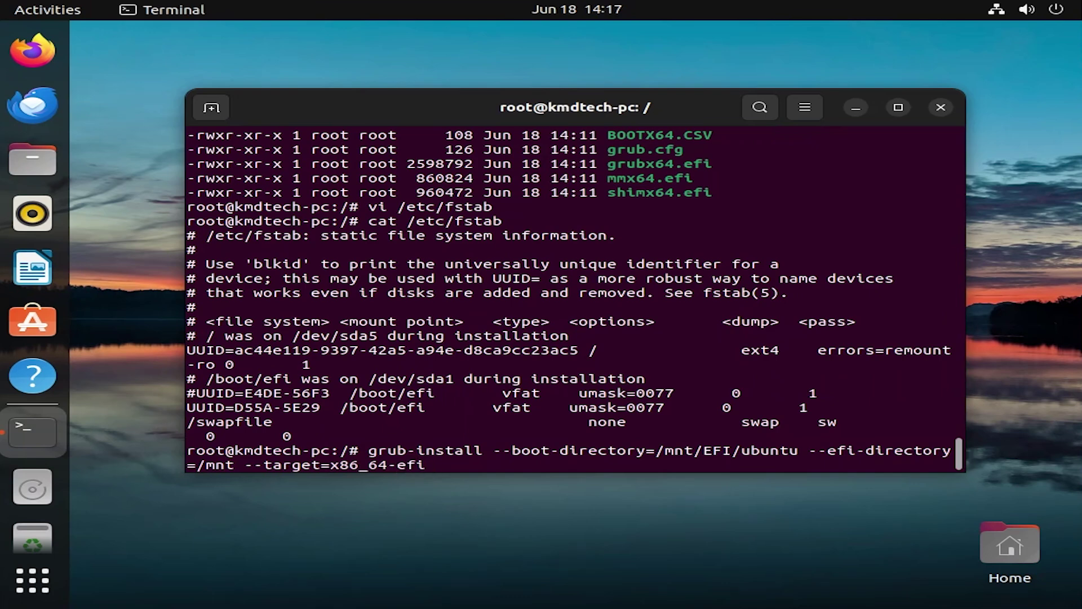
type("--removable")
key("Return")
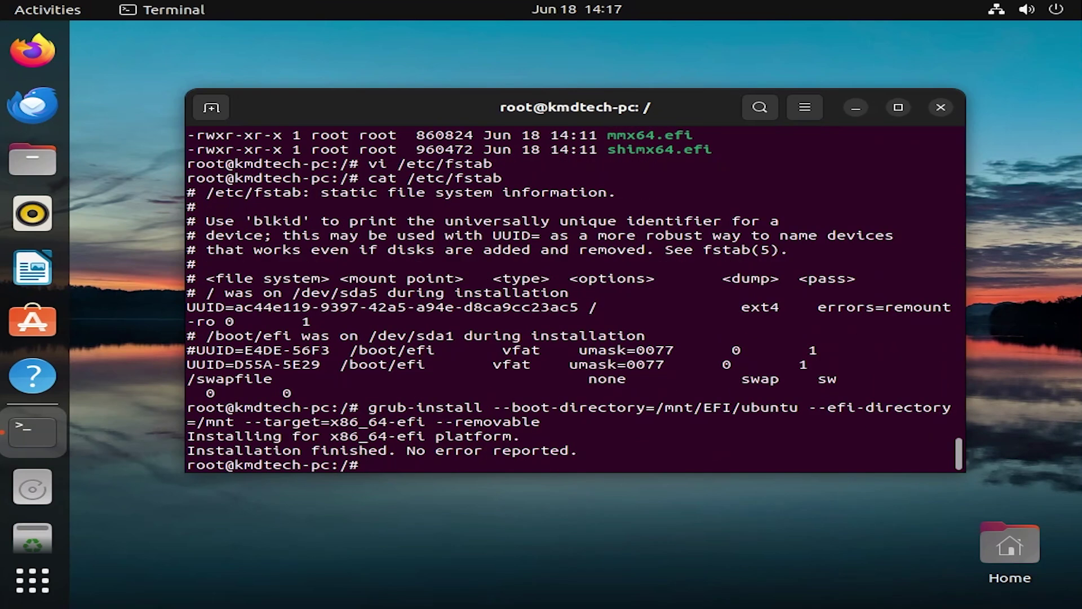
type("efibootmgr -v")
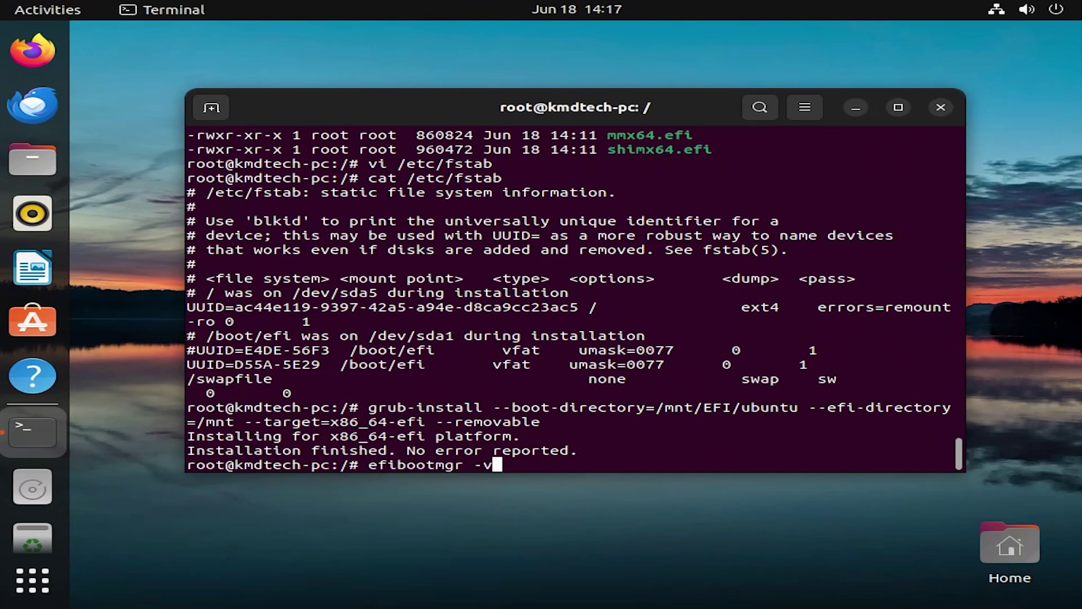
List the EFI boot entries, delete the old ubuntu entry 0004, and list them again
key("Return")
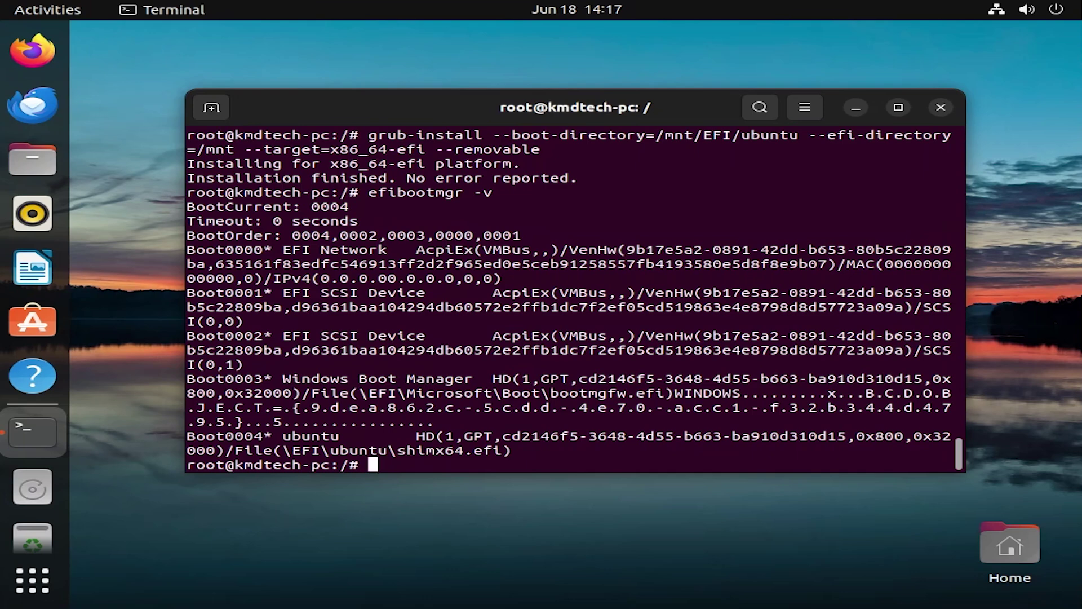
type("efibootmgr -b 0004 -B")
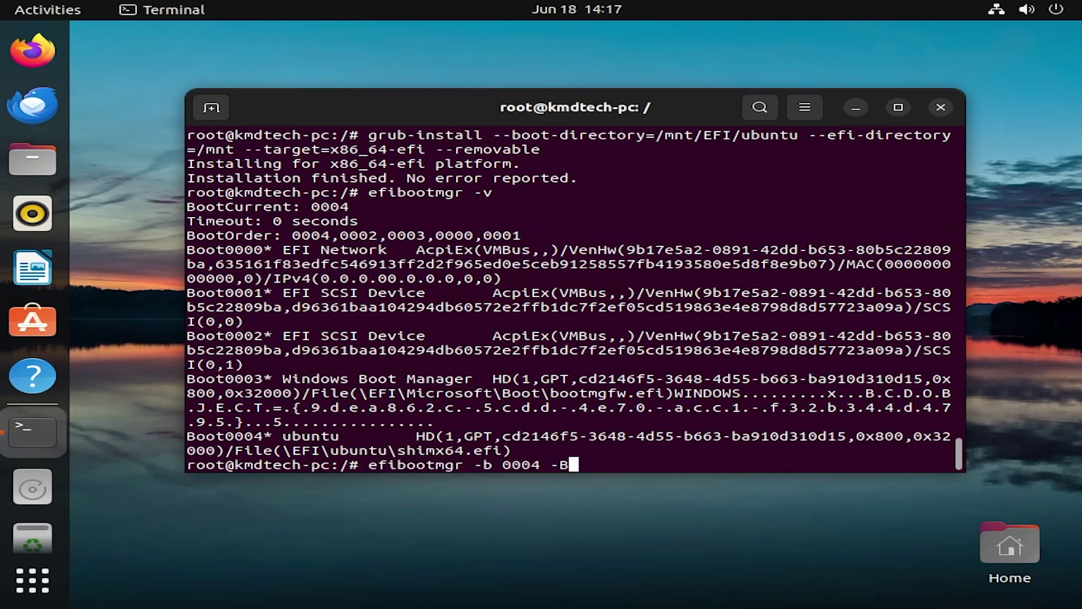
key("Return")
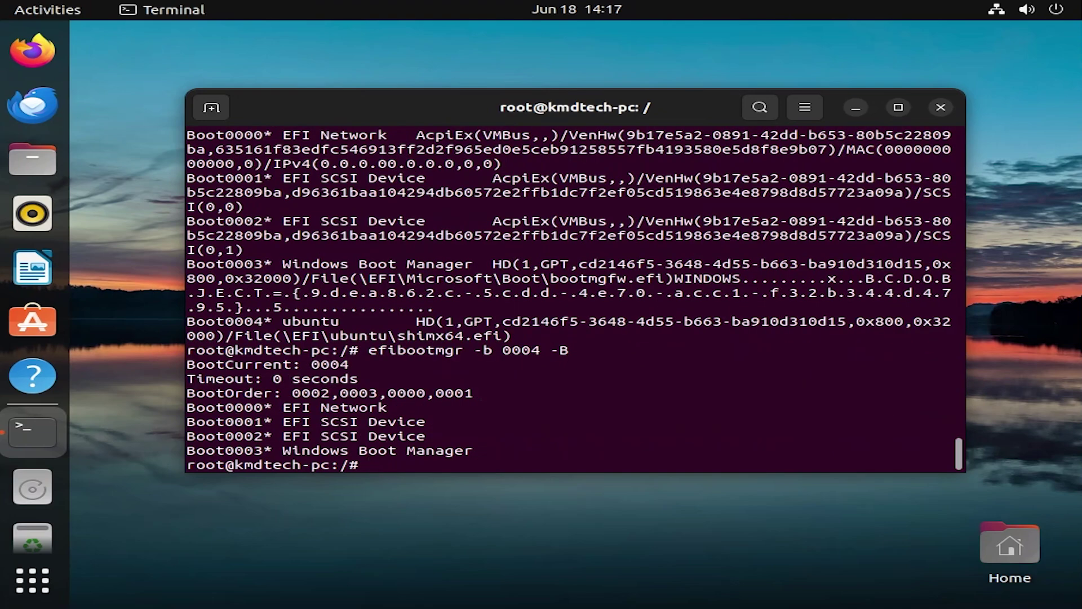
type("efibootmgr -v")
key("Return")
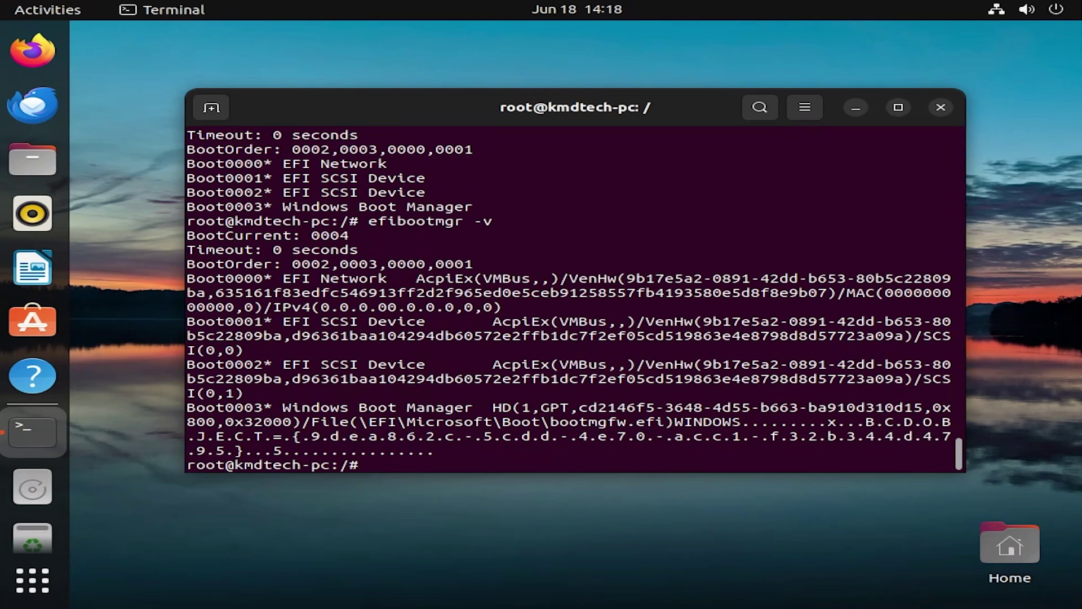
Create an 'Ubuntu Linux' boot entry for \EFI\ubuntu\shimx64.efi on /dev/sda partition 6 and verify it
type("efibootmgr -c")
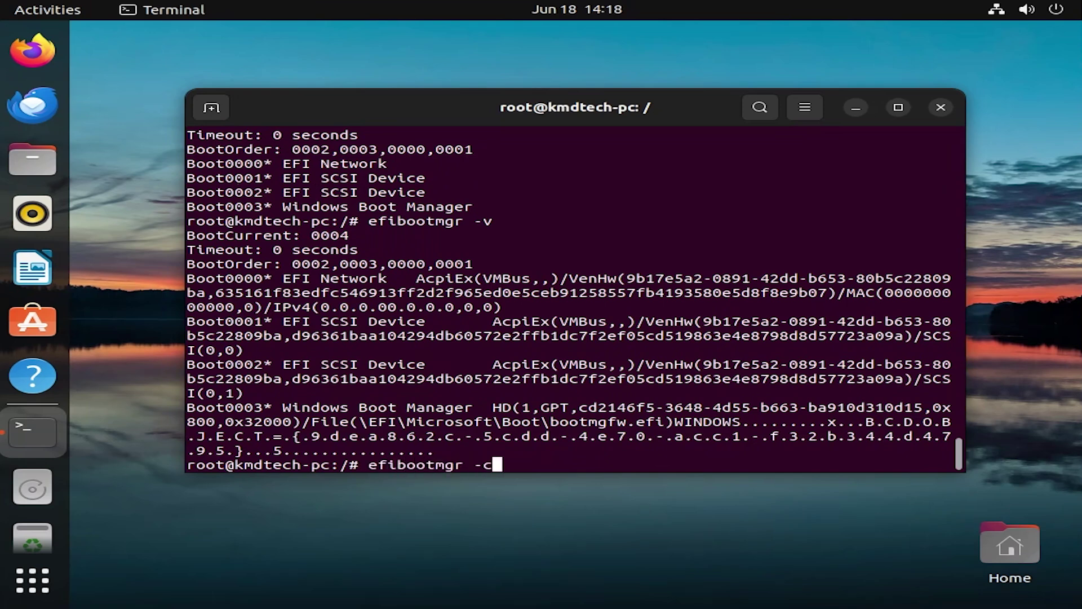
type(" -d /dev/sda ")
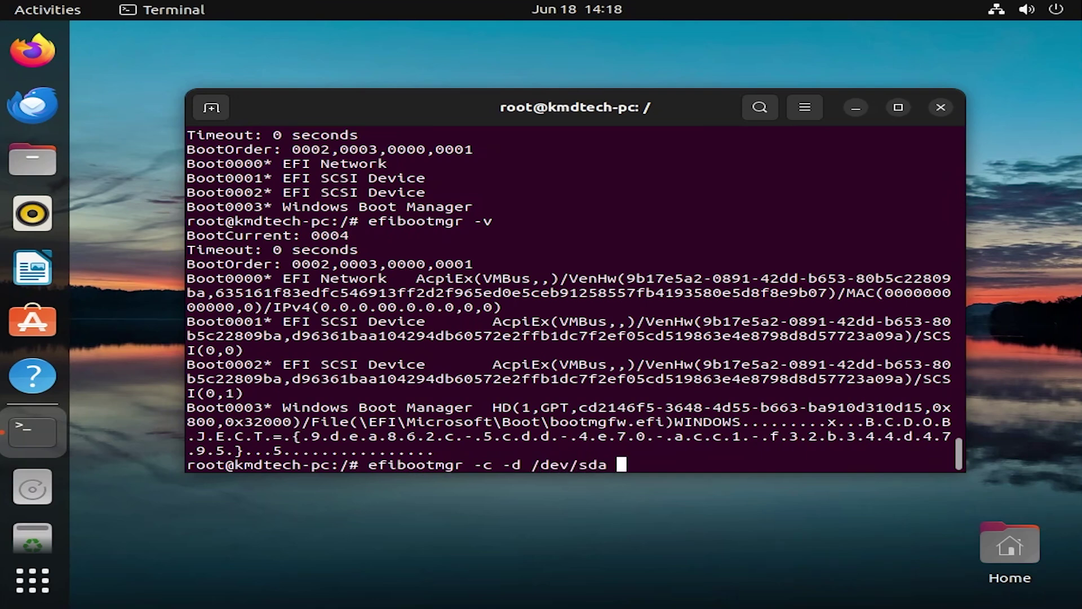
type("-p 6 -L \"Ubuntu Linux")
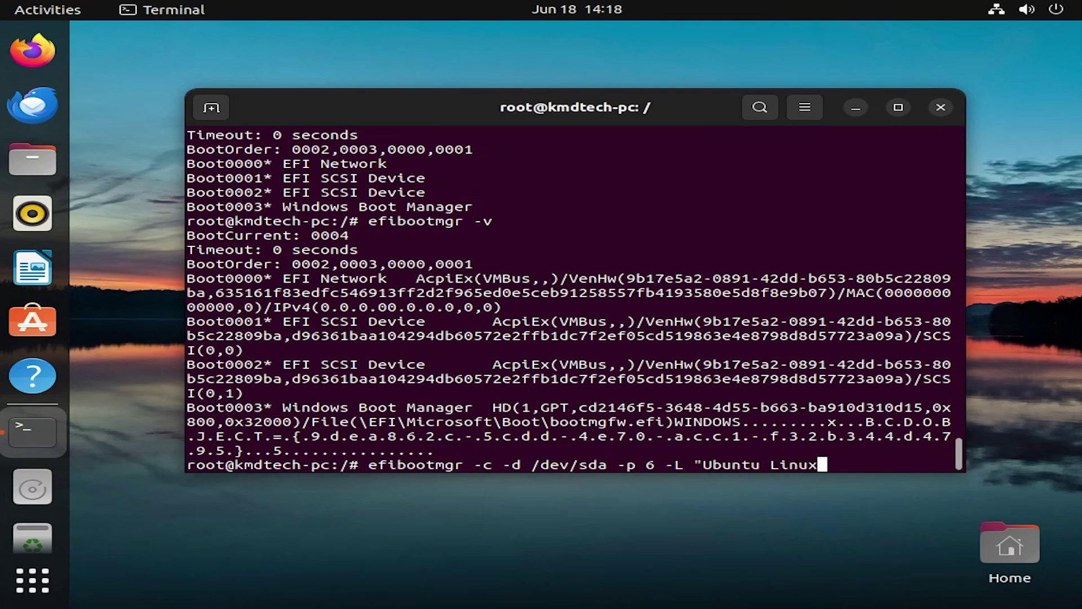
type("\" -")
type("l")
type(" \"\\E")
type("FI\\")
type("ubuntu")
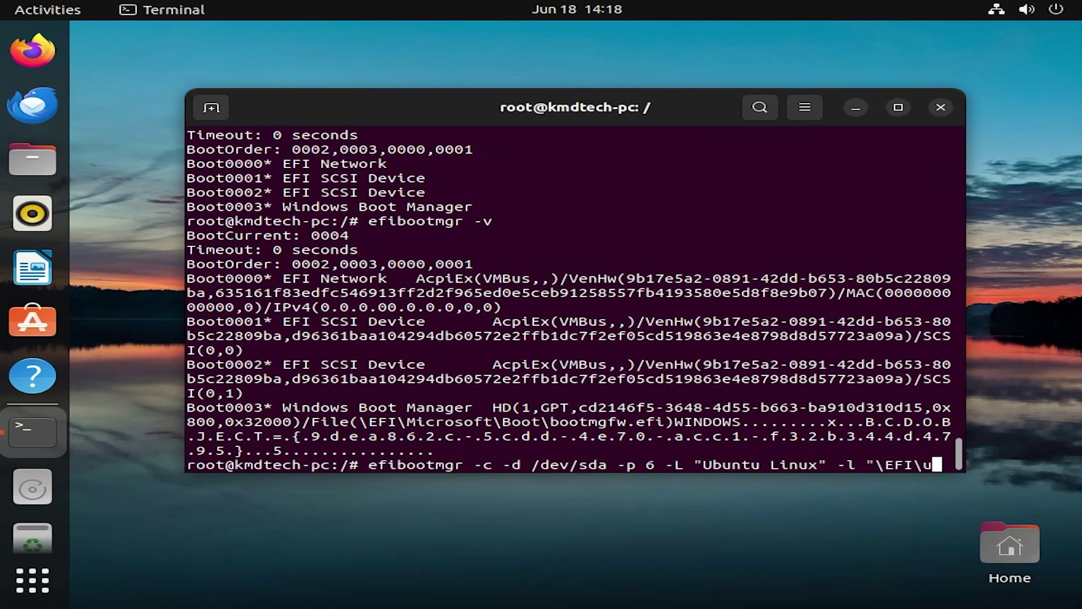
type("\\")
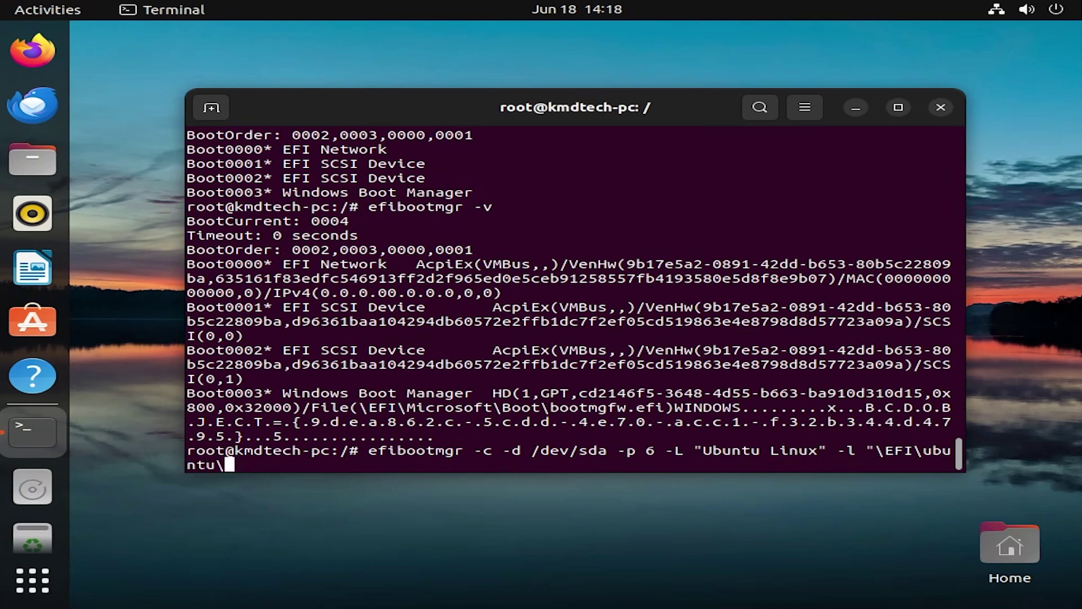
type("shimx64.")
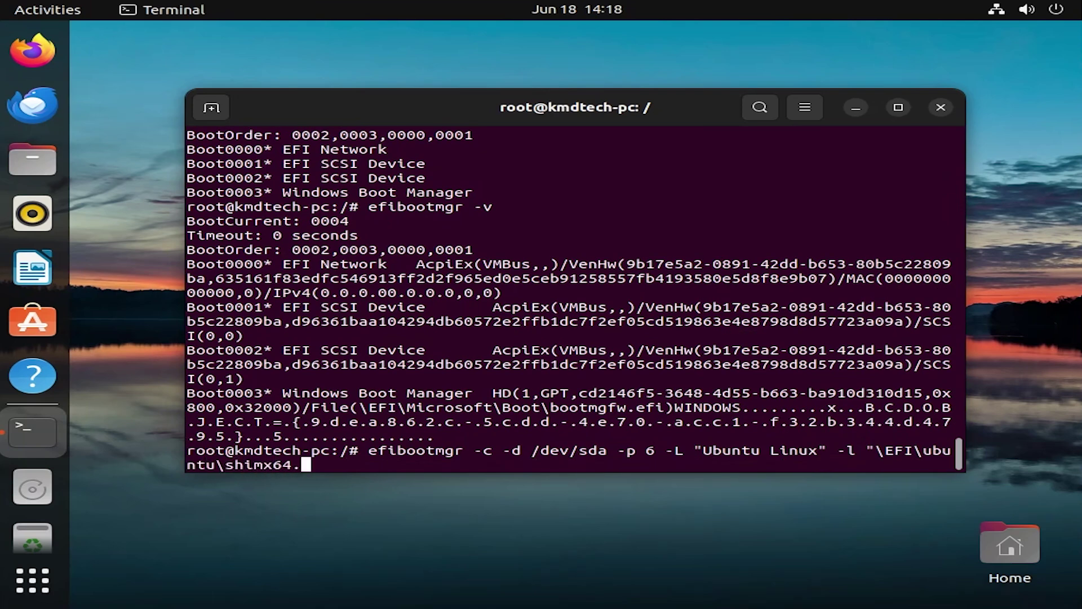
type("efi\"")
key("Return")
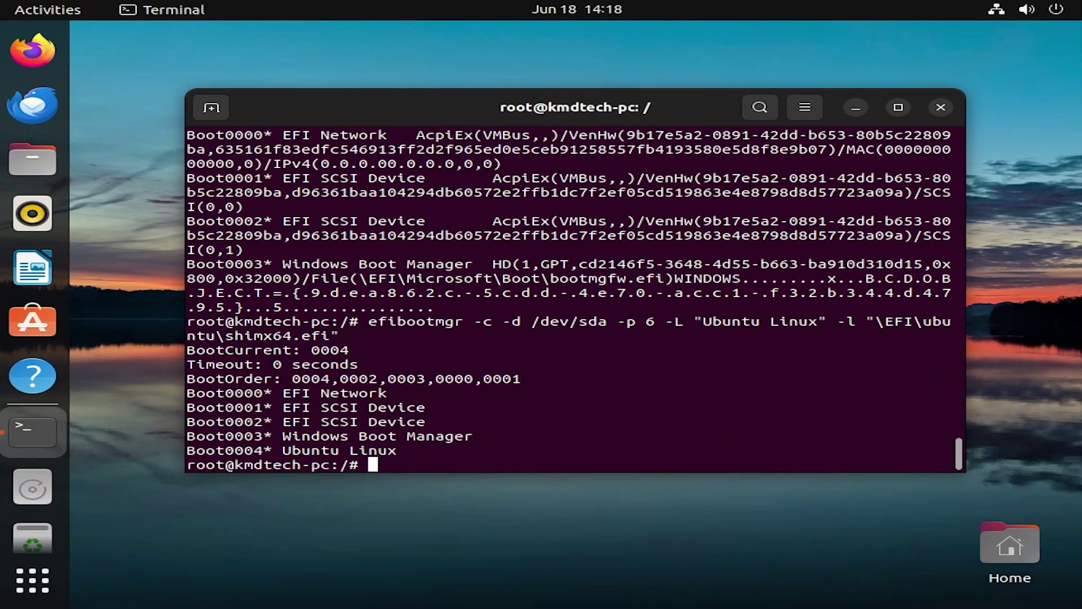
type("efibootmgr -v")
key("Return")
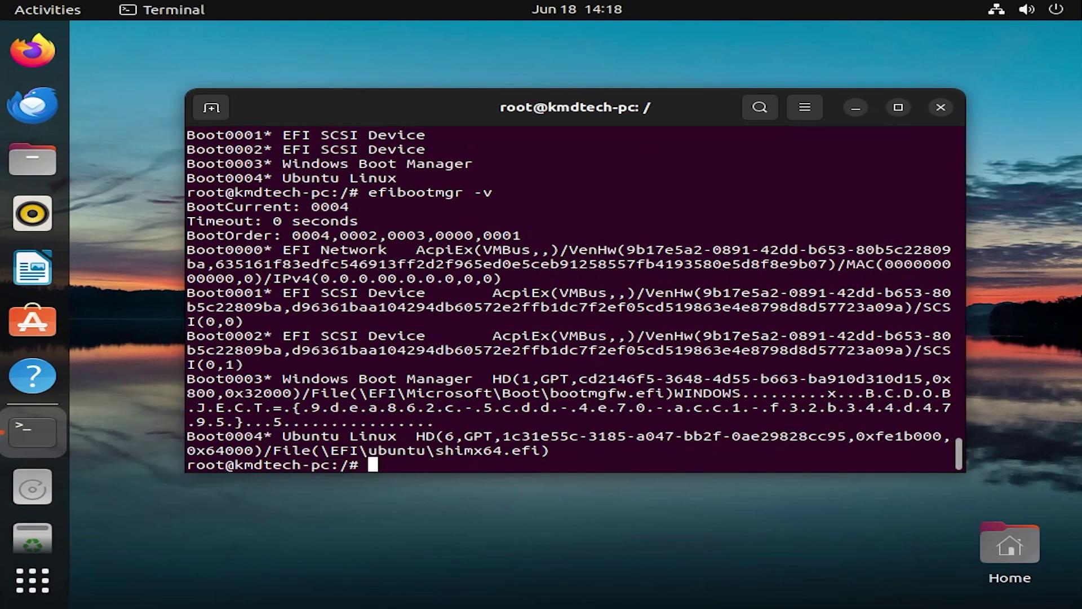
Restart the computer from the system menu and boot Ubuntu from the GRUB menu
left_click(1056, 9)
left_click(868, 205)
left_click(829, 260)
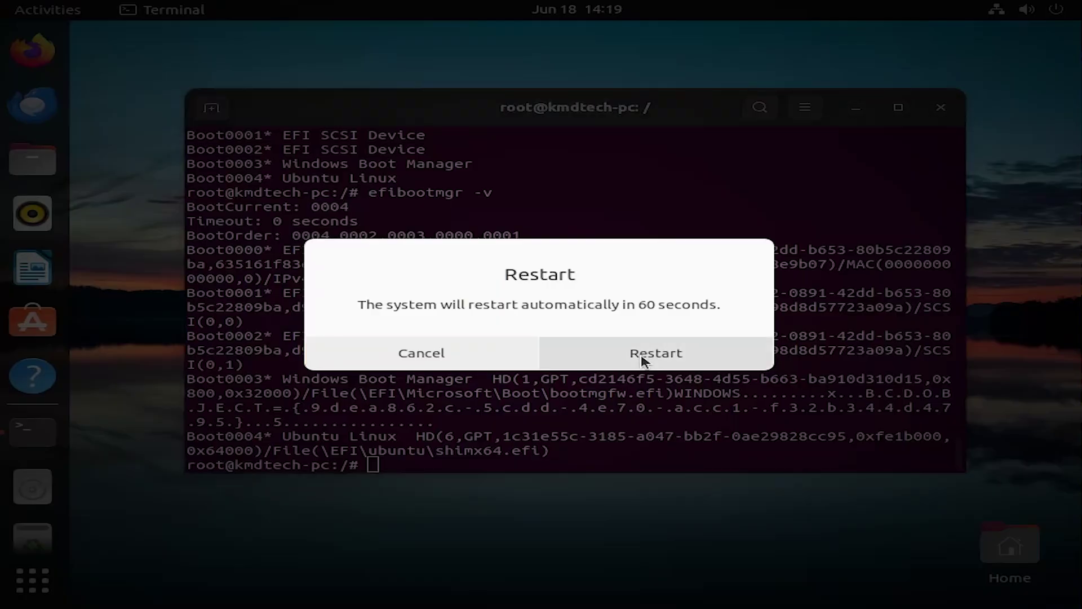
left_click(654, 353)
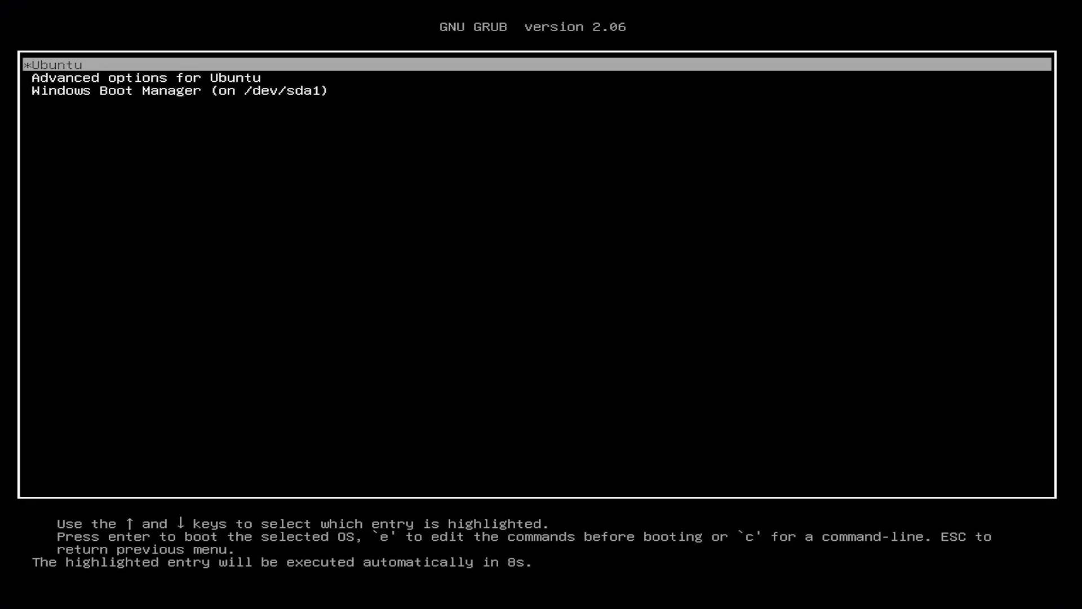
key("Up")
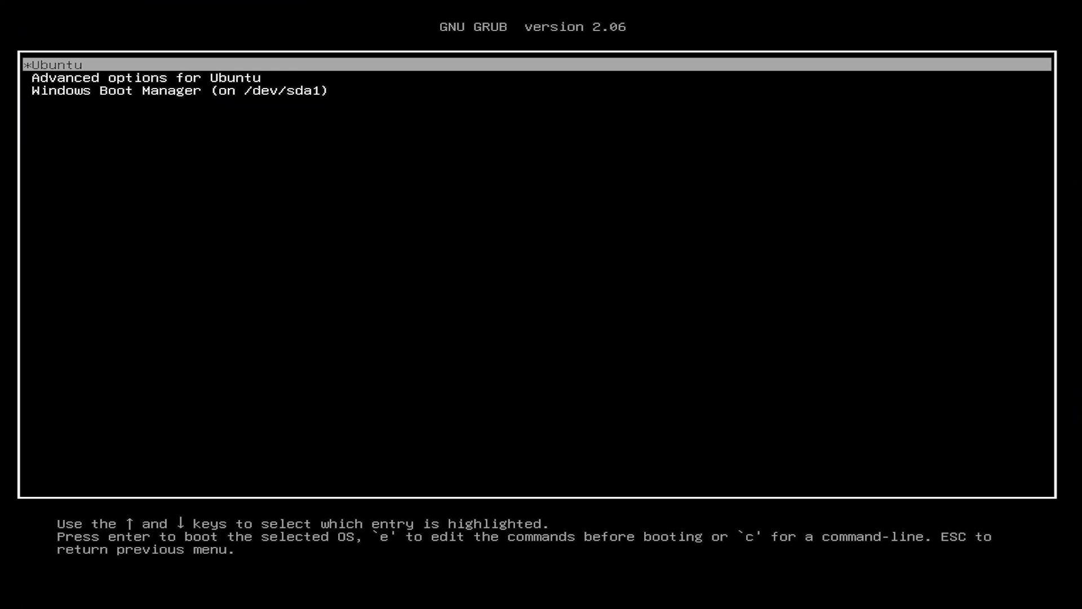
key("Return")
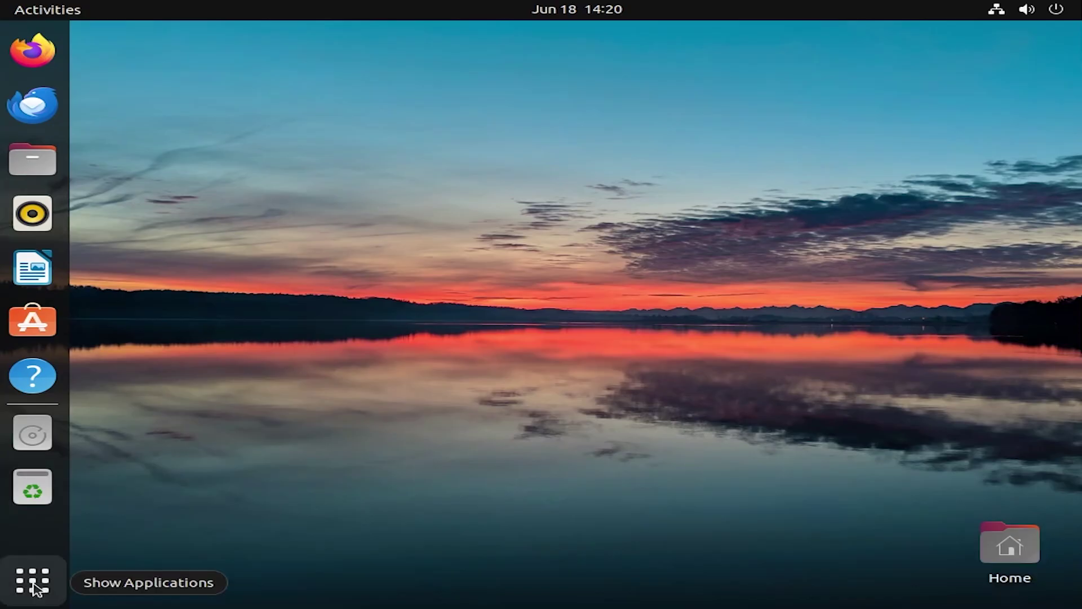
Launch a Terminal, become root with sudo su -, and check mounted filesystems with df -h
left_click(47, 588)
left_click(937, 265)
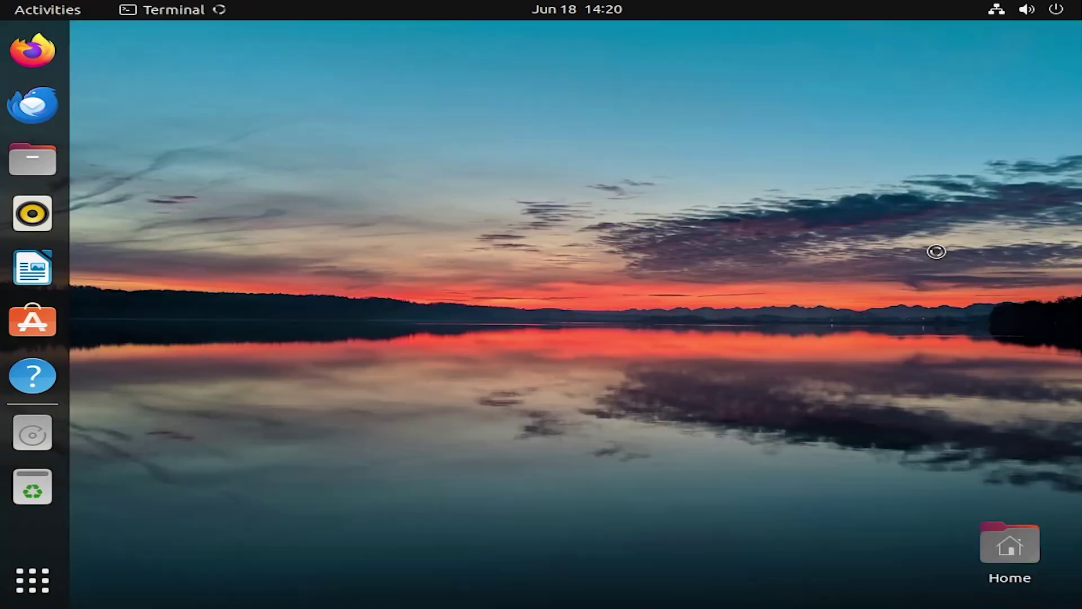
type("sudo su -")
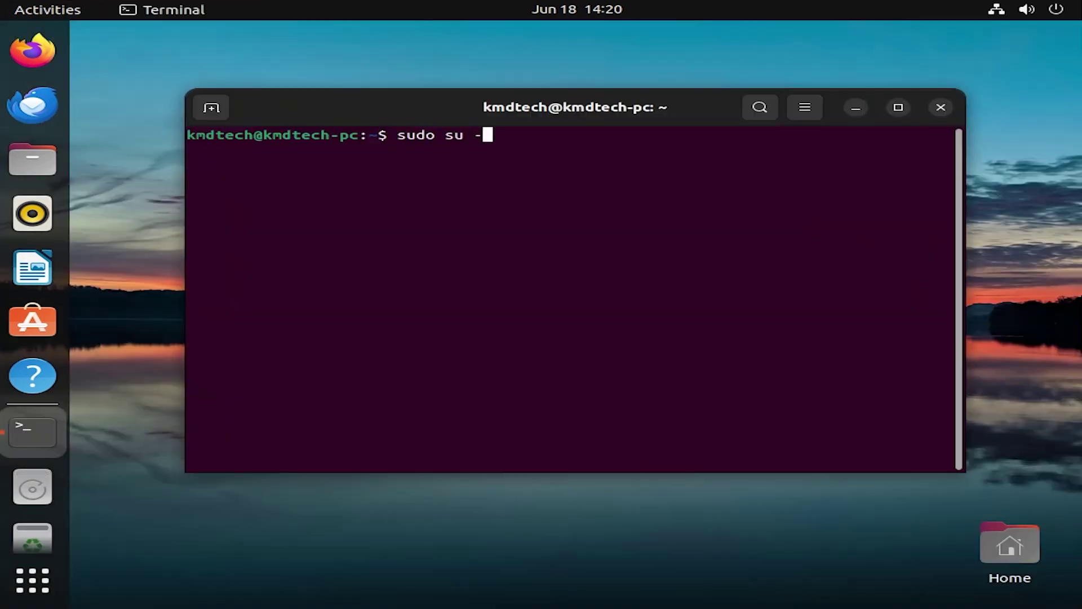
key("Return")
key("Return")
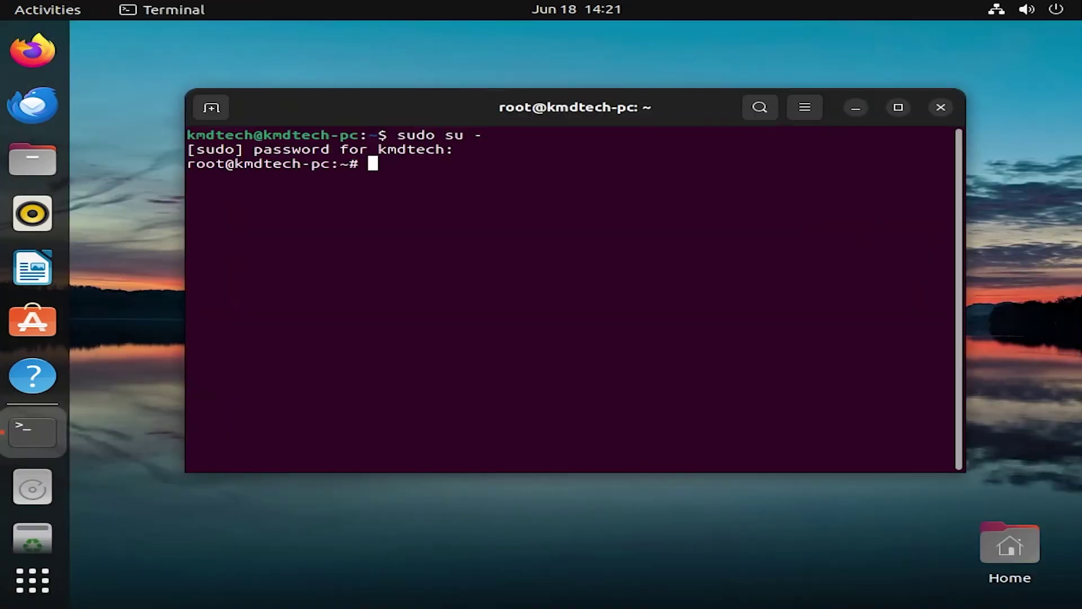
type("df -")
type("h")
key("Return")
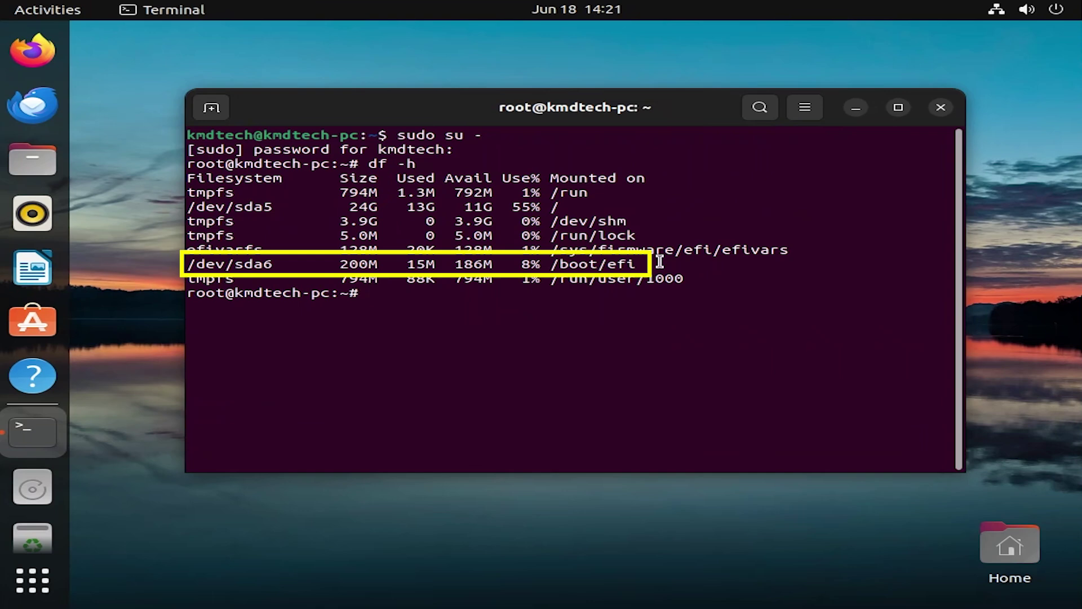
List /boot/efi and its EFI folder to confirm the BOOT and ubuntu folders
type("cd /boot/efi")
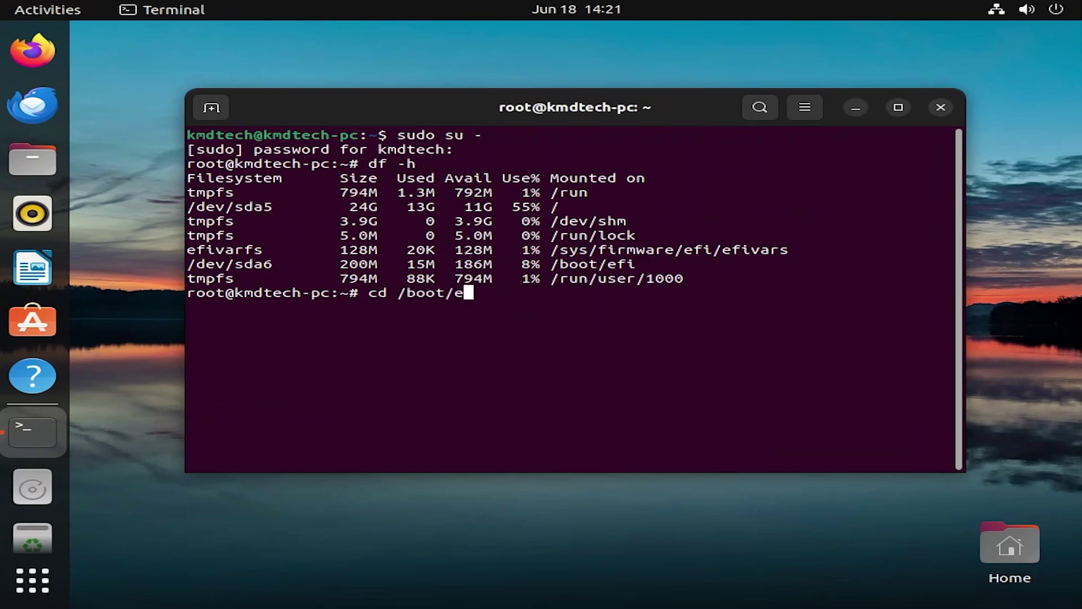
key("Return")
type("ls -al")
key("Return")
type("cd")
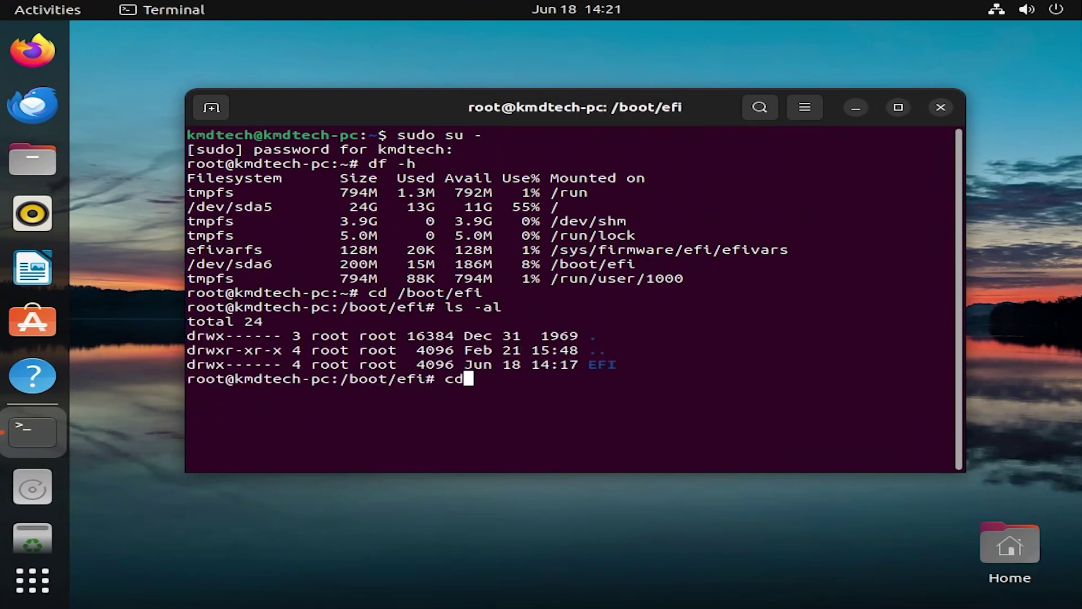
type(" EFI")
key("Return")
type("ls")
key("Return")
type("ls -al")
key("Return")
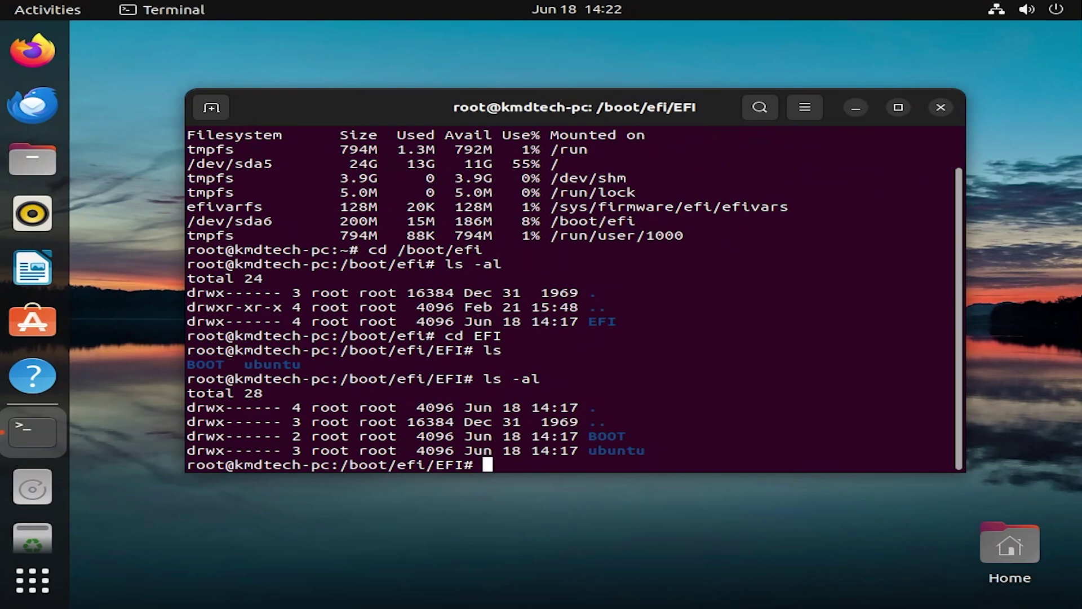
Mount /dev/sda1 at /mnt and list its contents
type("cd /")
key("Return")
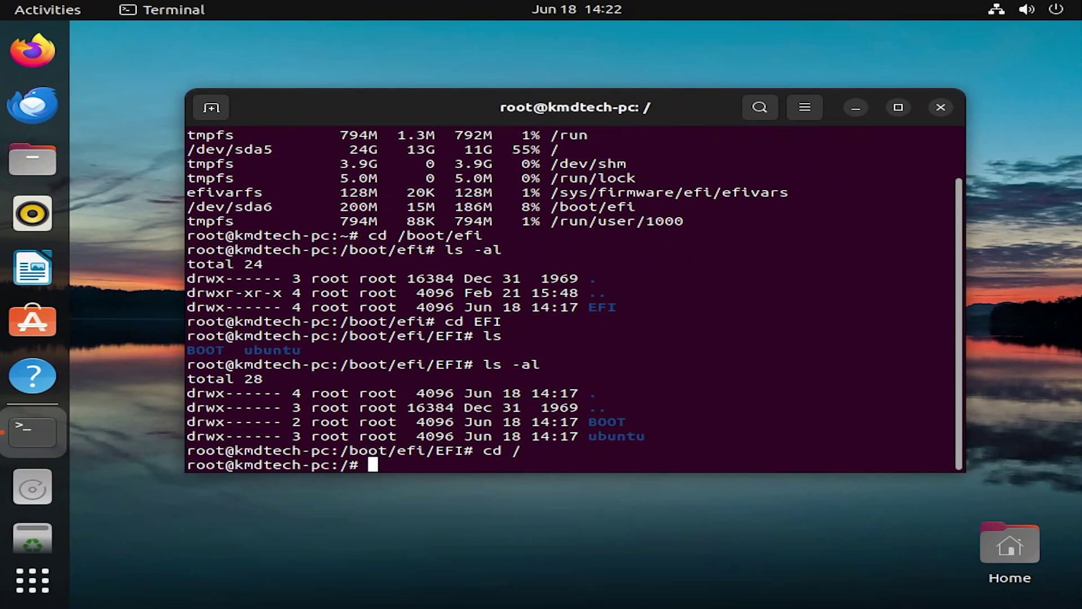
type("mount /dev/s")
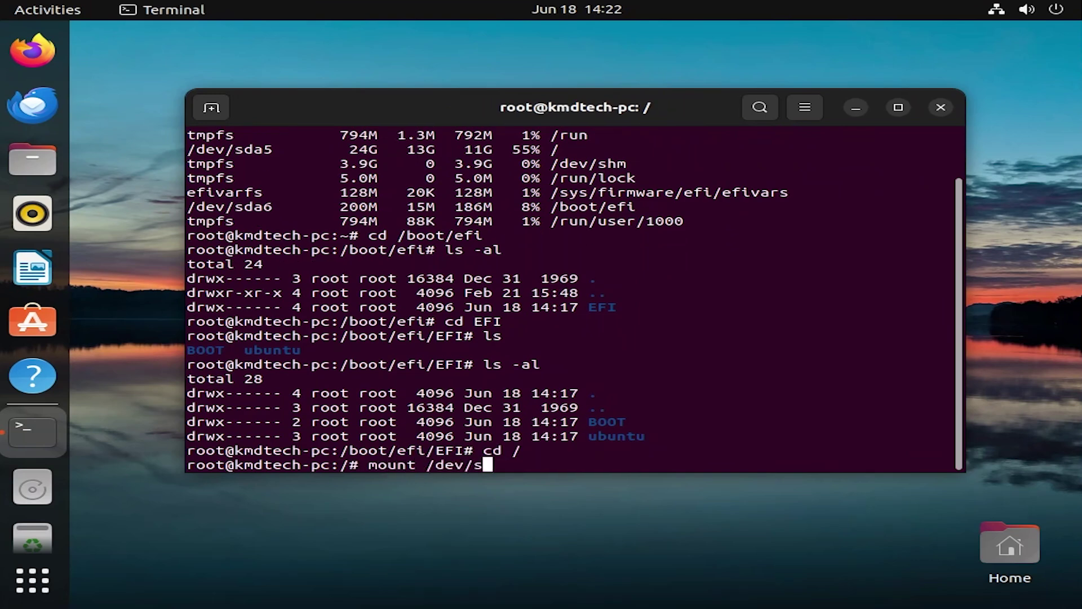
type("da1 /mnt")
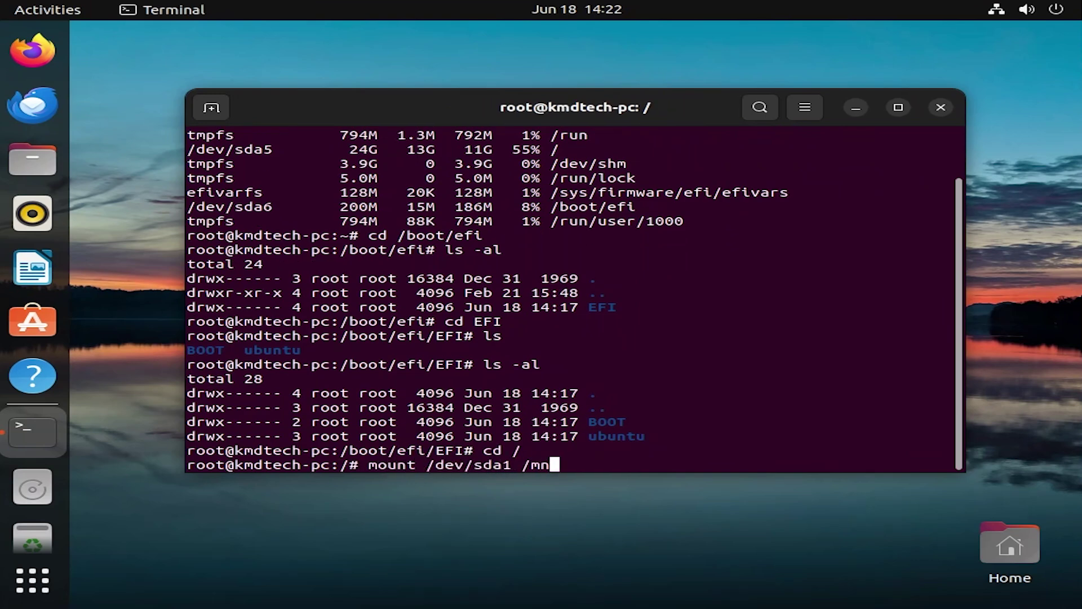
key("Return")
type("cd /mnt")
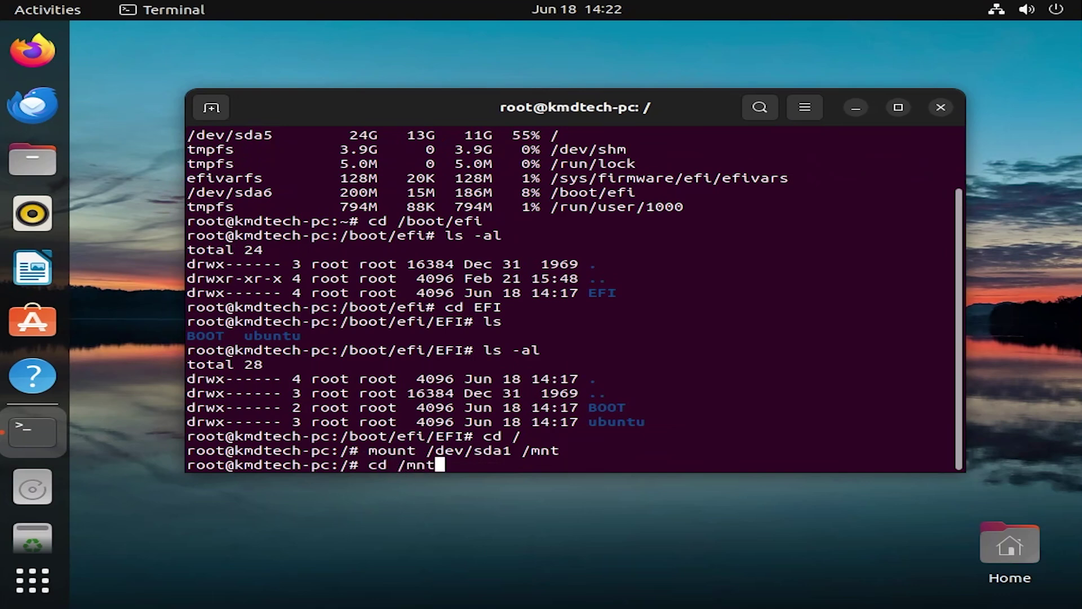
key("Return")
type("ls -al")
key("Return")
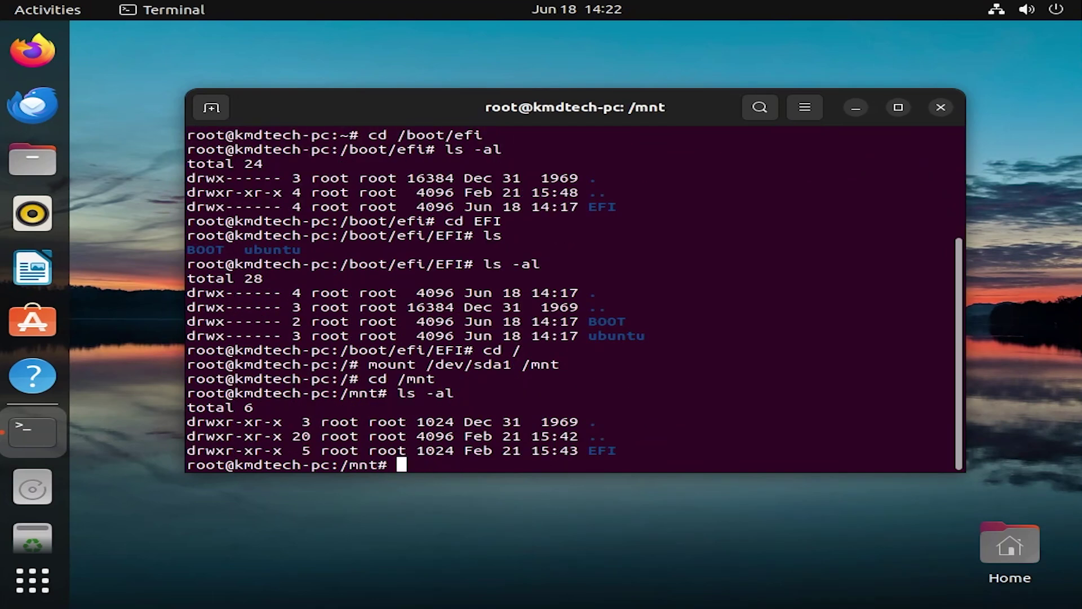
Inspect sda1's EFI folder and the old ubuntu folder's files inside it
type("cd EF")
key("Tab")
key("Return")
type("ls -")
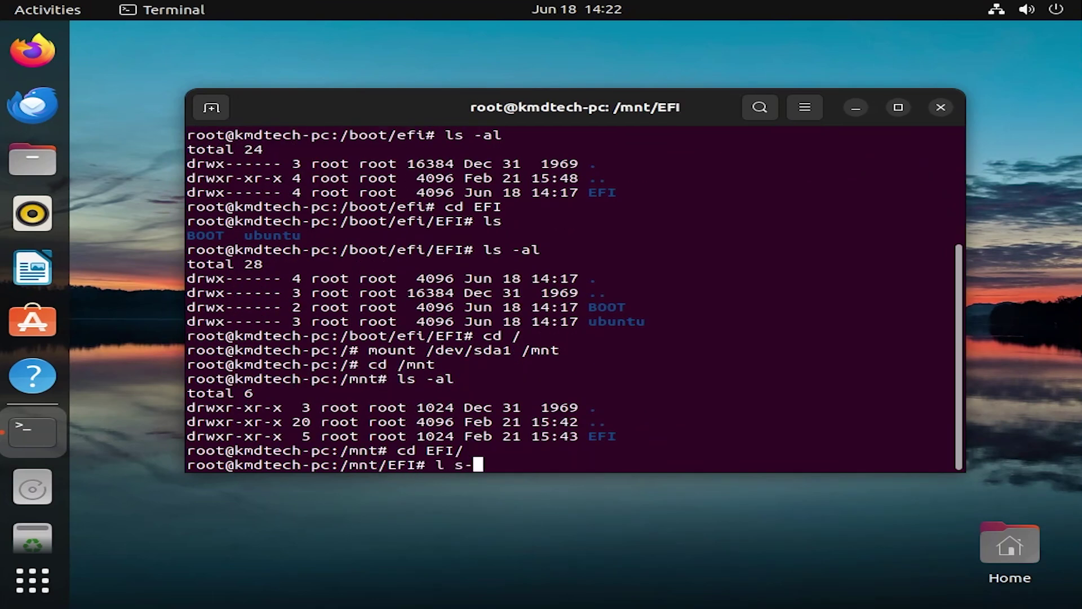
key("BackSpace")
key("BackSpace")
key("BackSpace")
type("s -al")
key("Return")
type("cd ubuntu")
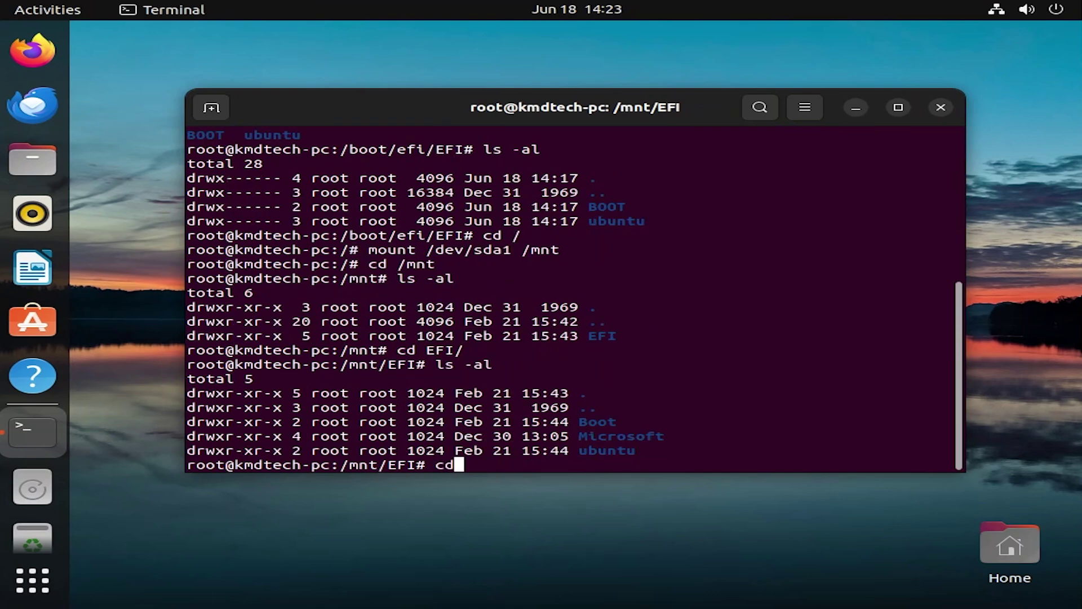
key("Return")
type("ls -al")
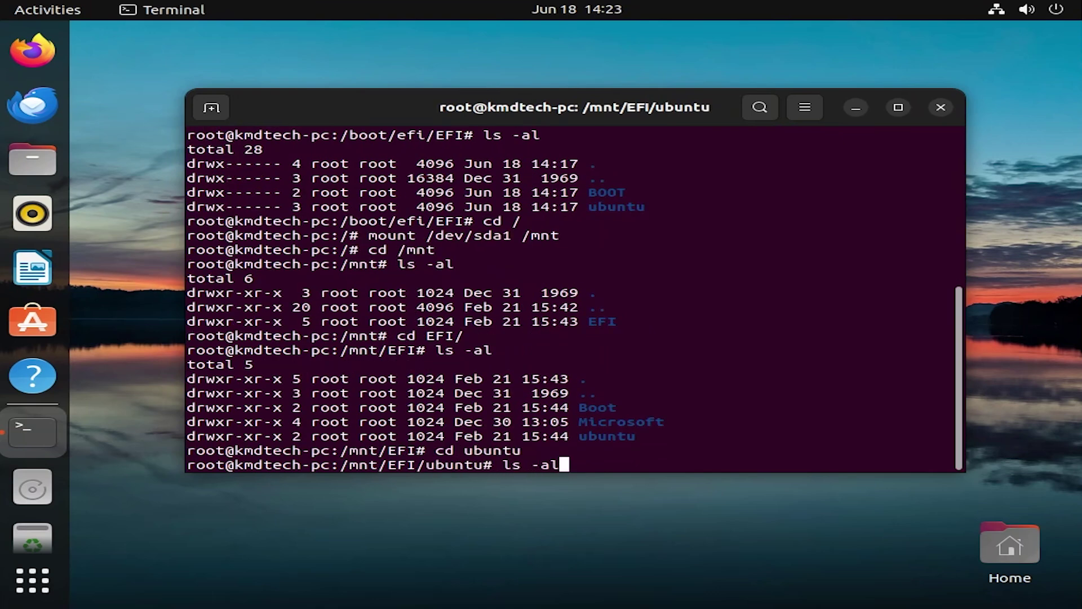
key("Return")
type("cd ..")
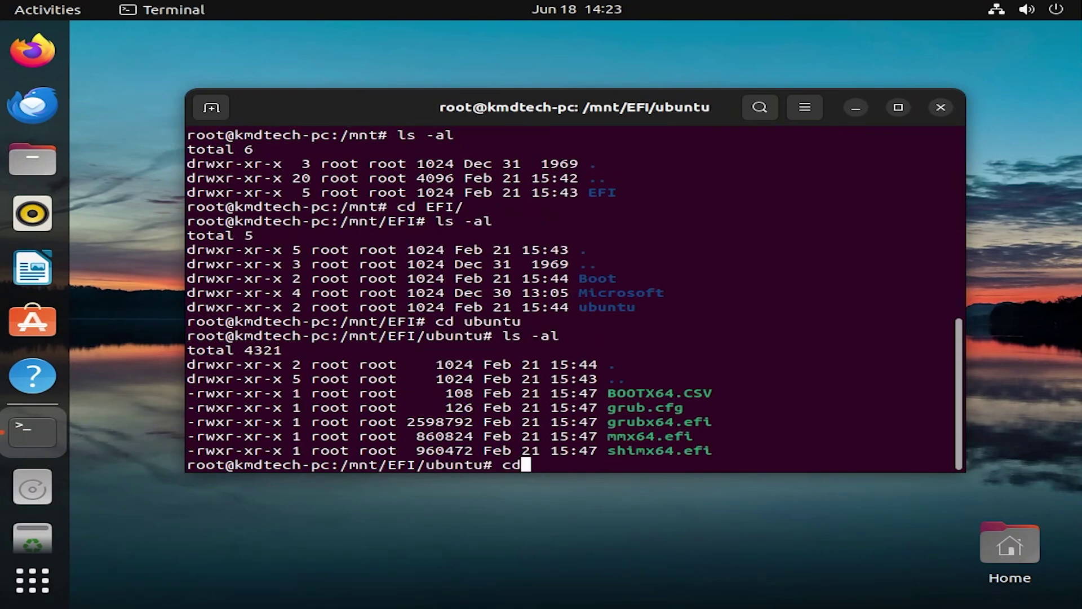
key("Return")
Delete the old ubuntu folder with rm -rf, confirm it's gone, and unmount /mnt
type("r")
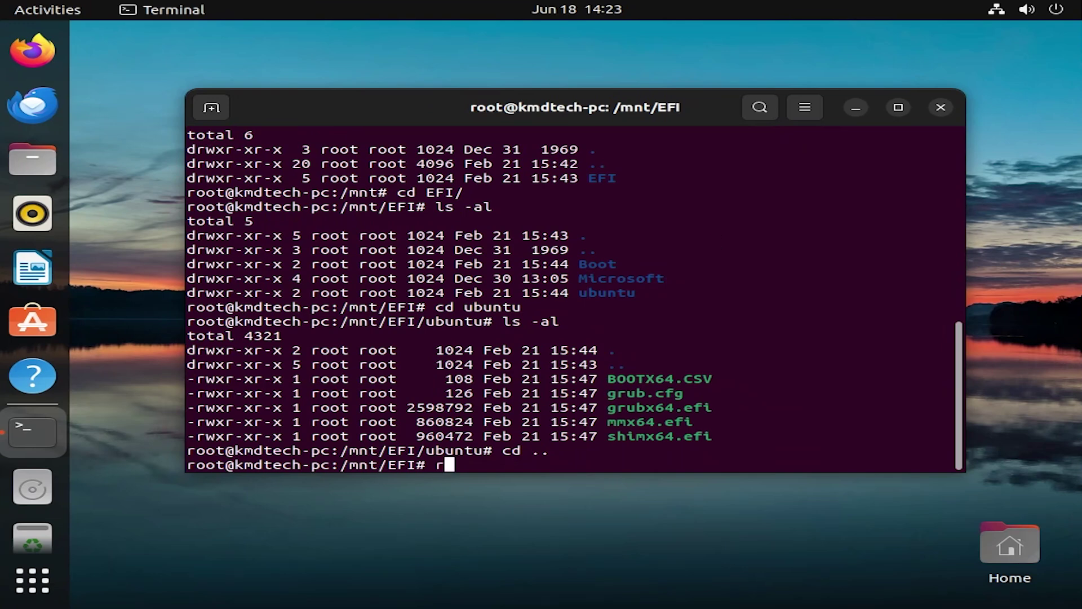
type("m -rf ubu")
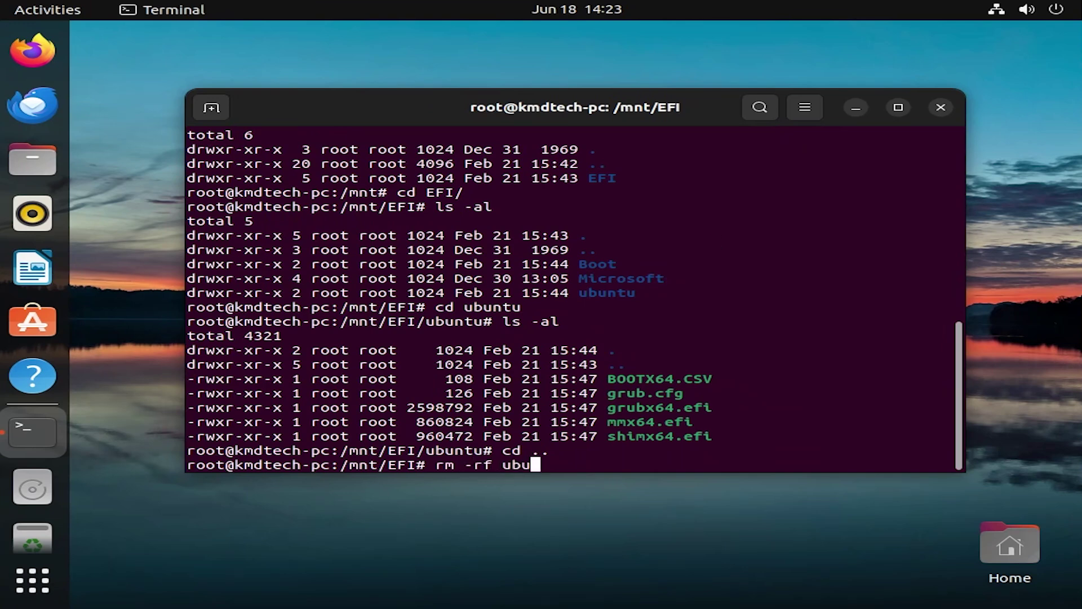
key("Tab")
key("Return")
type("ls -al")
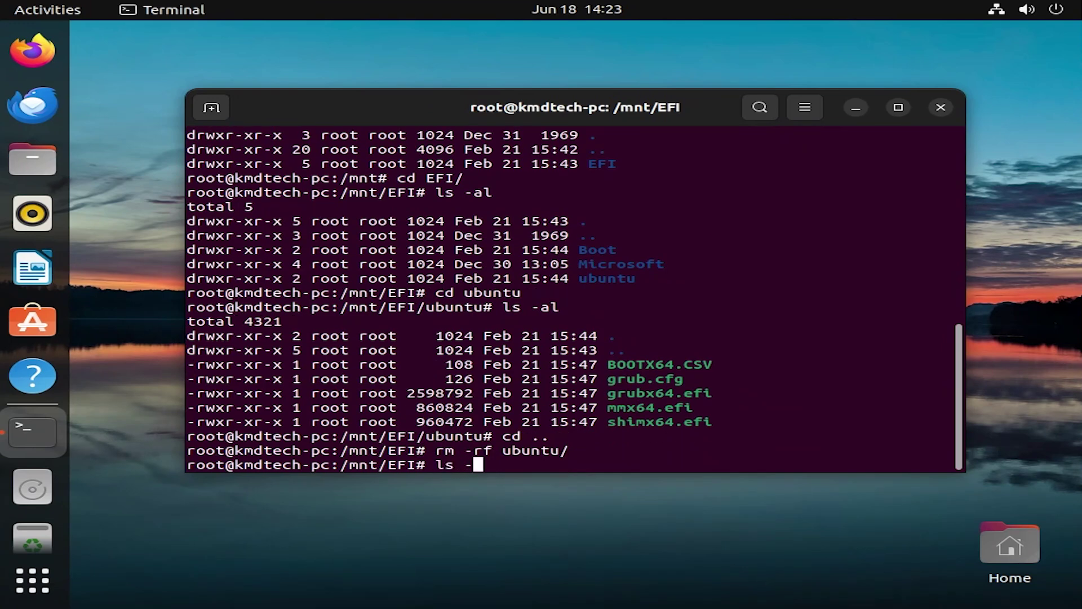
key("Return")
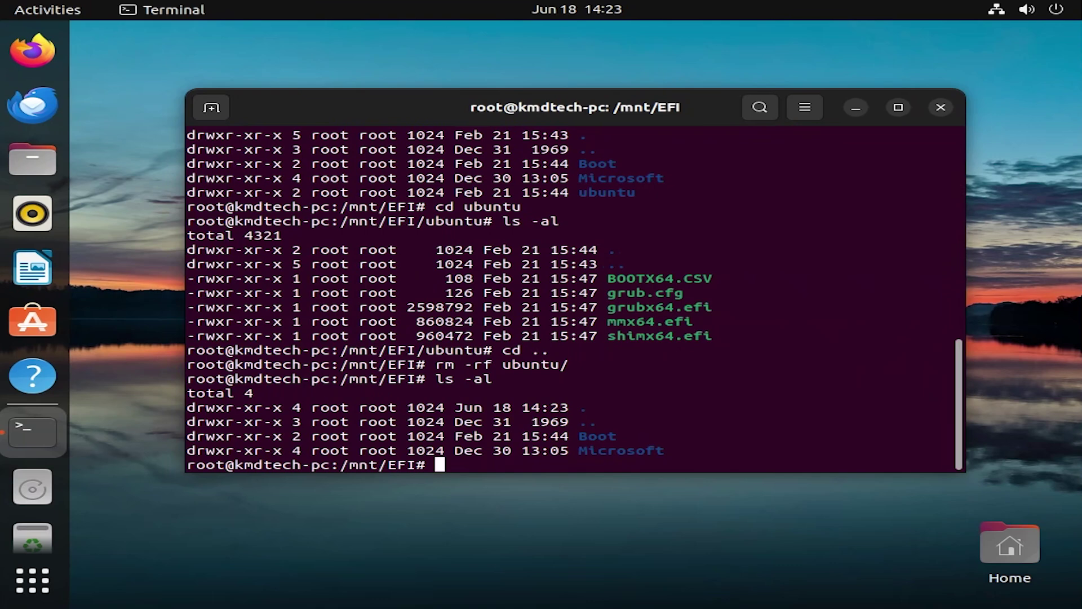
type("cd /")
key("Return")
type("u")
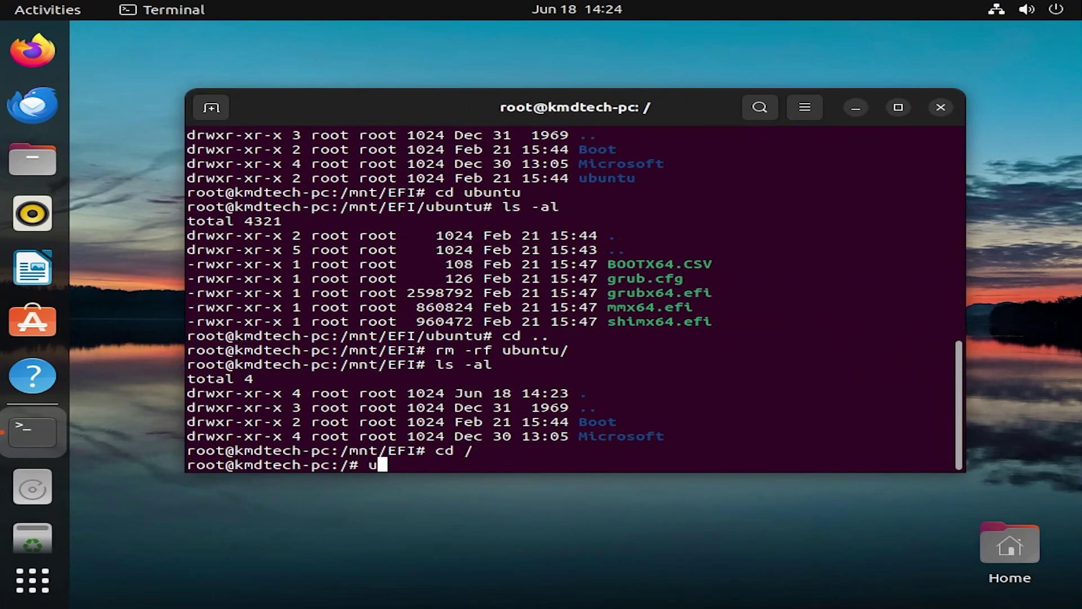
type("mount /mnt")
key("Return")
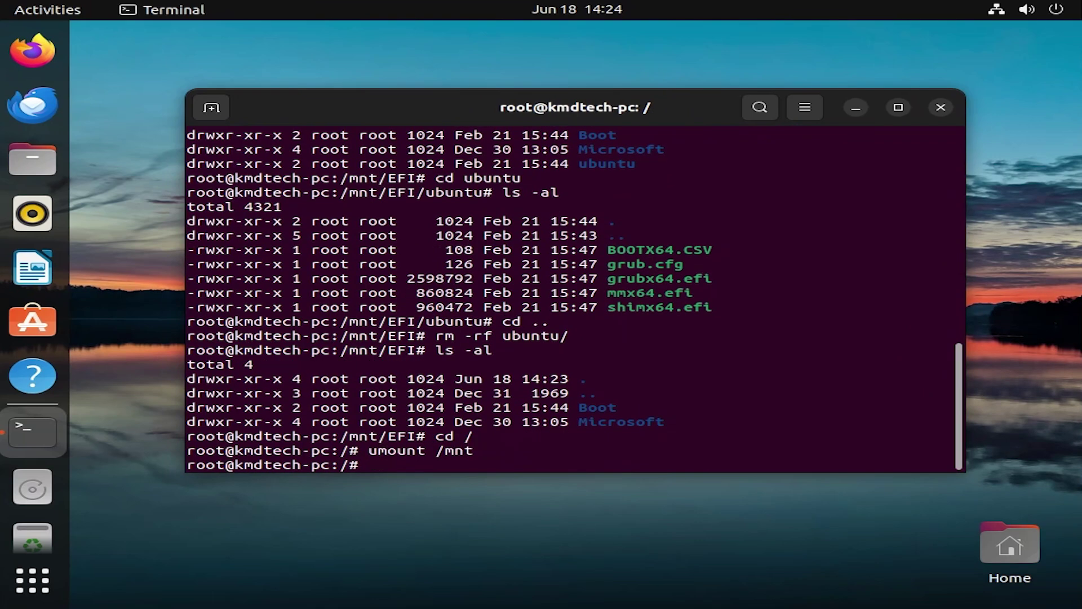